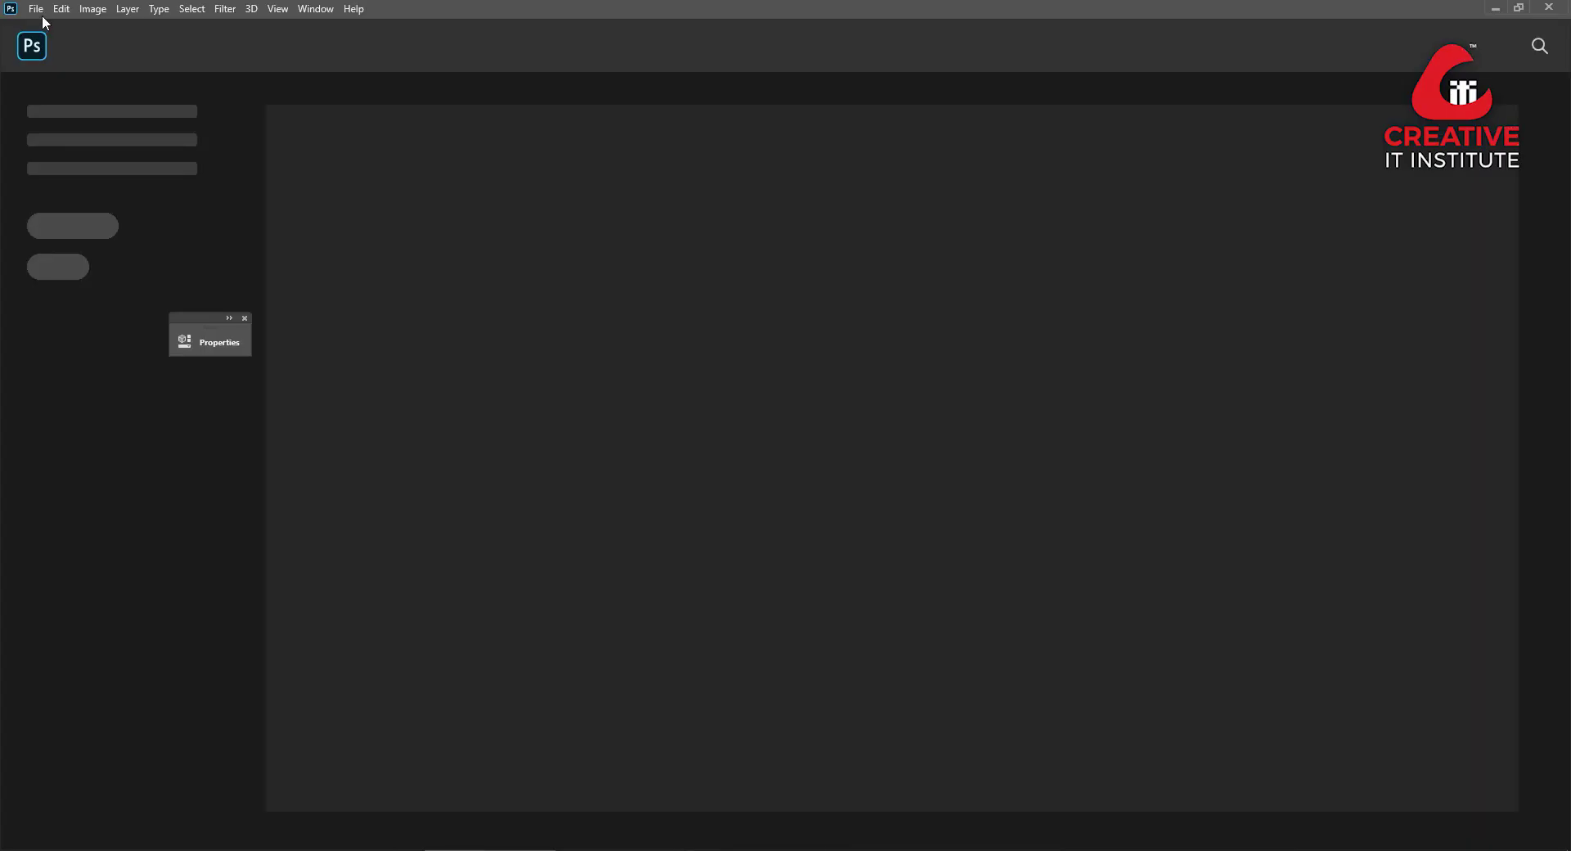
Create a white 1000 x 1100 px RGB document at 72 ppi and close the floating Properties window.
click(37, 9)
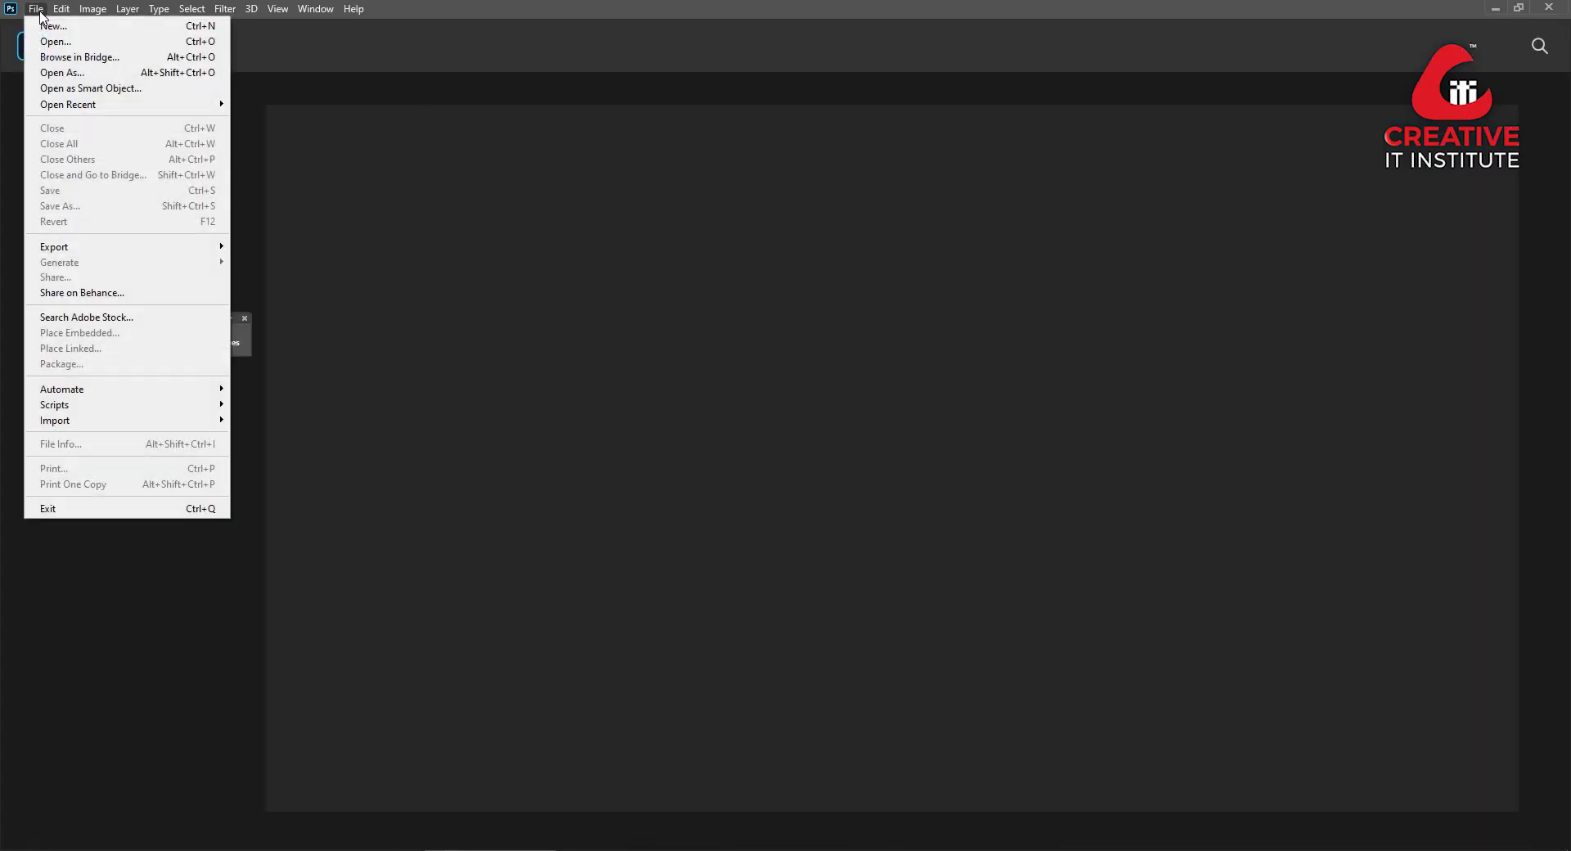
click(105, 33)
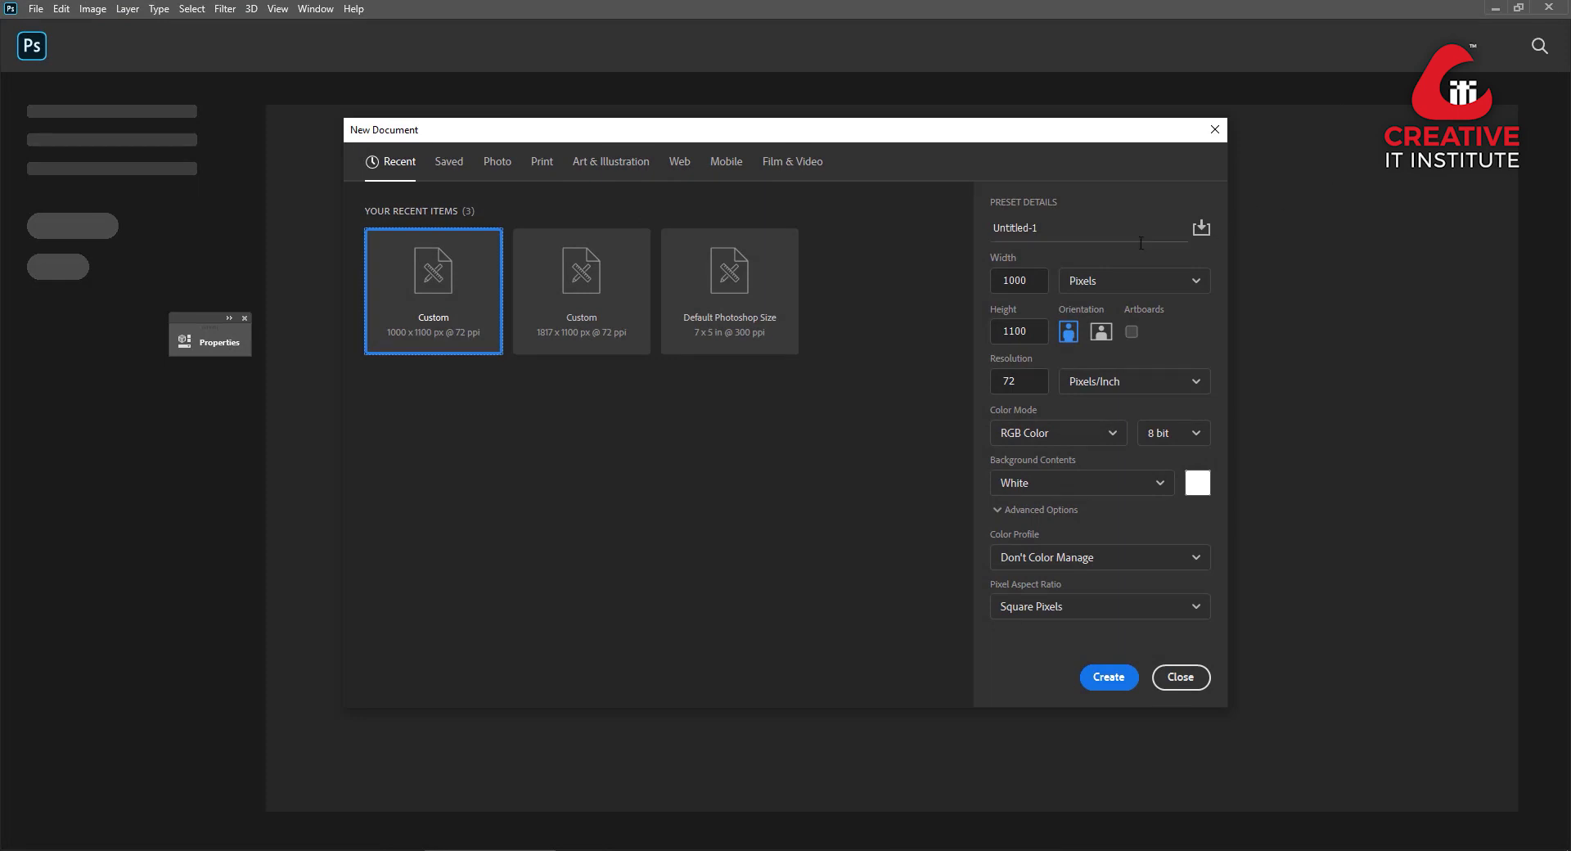
click(1109, 676)
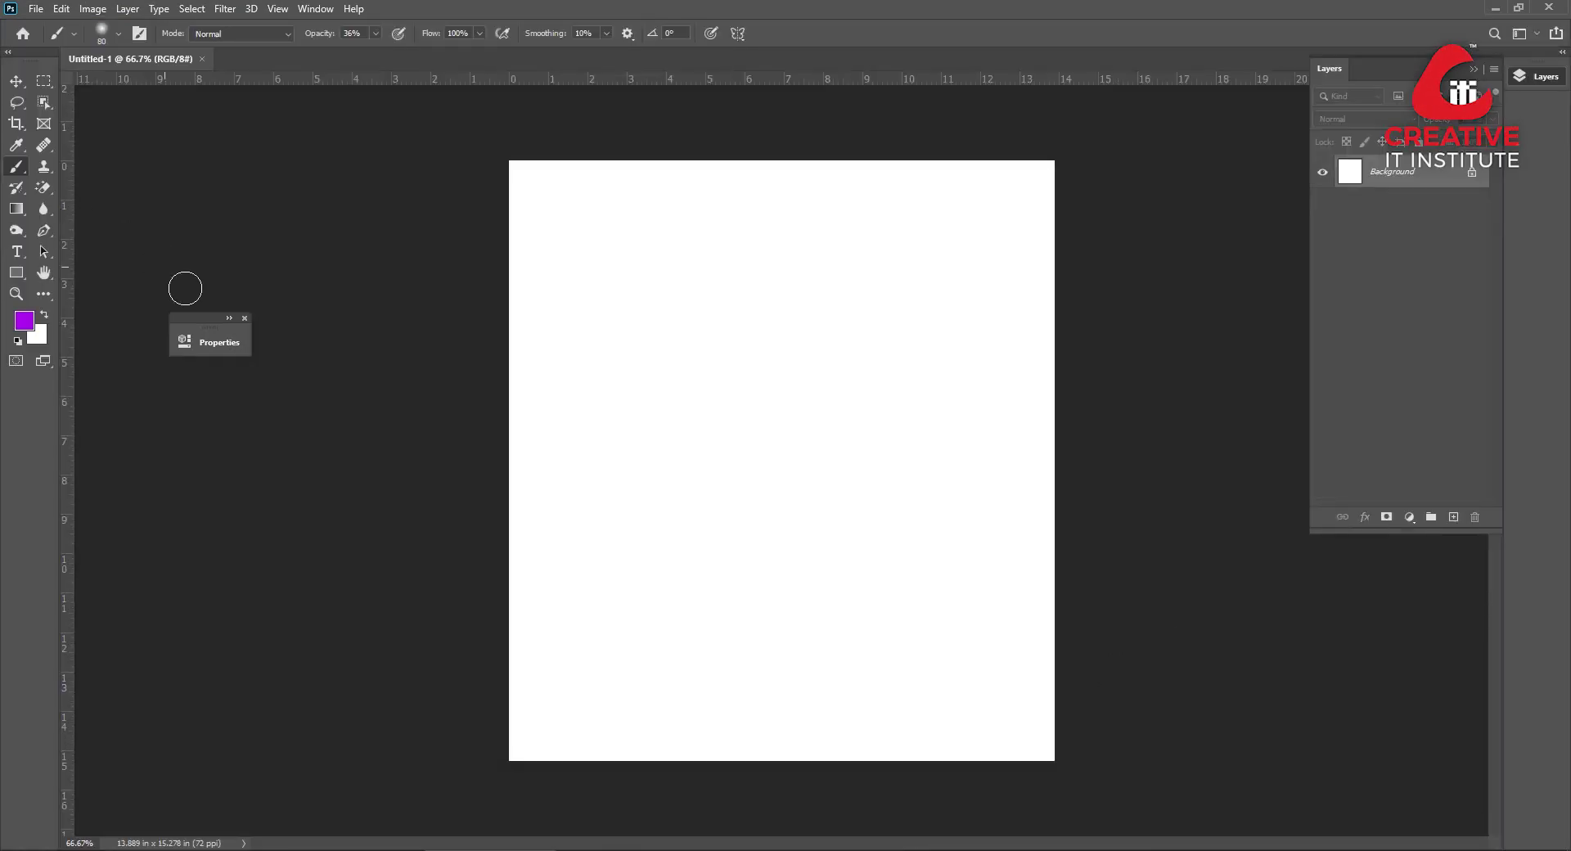
click(245, 318)
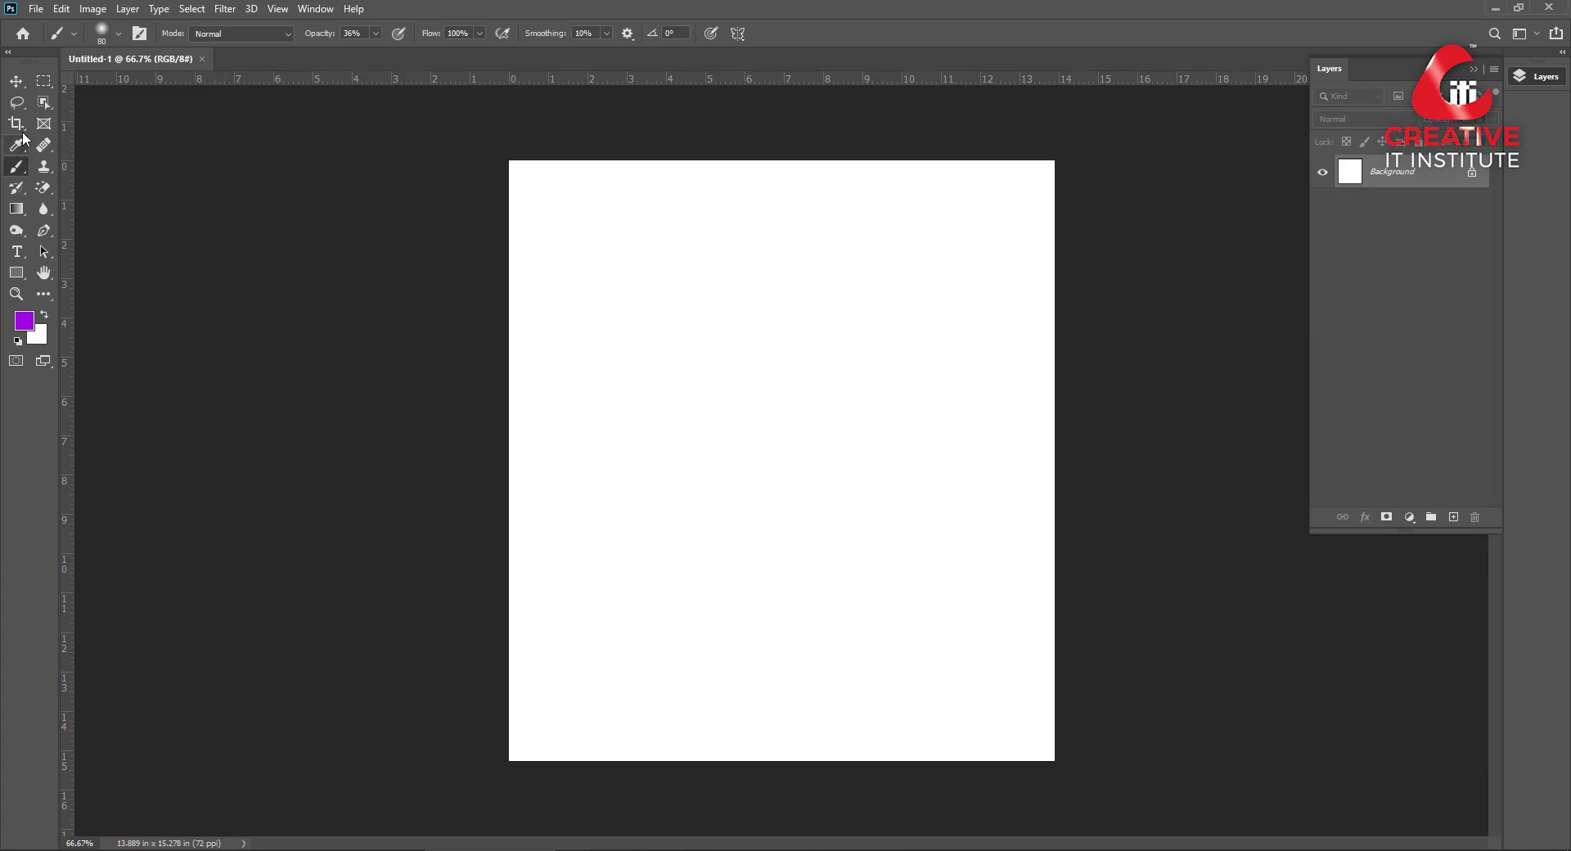
Extend the canvas past its left edge with the Crop tool to a width of about 20.76 in.
click(17, 123)
click(31, 340)
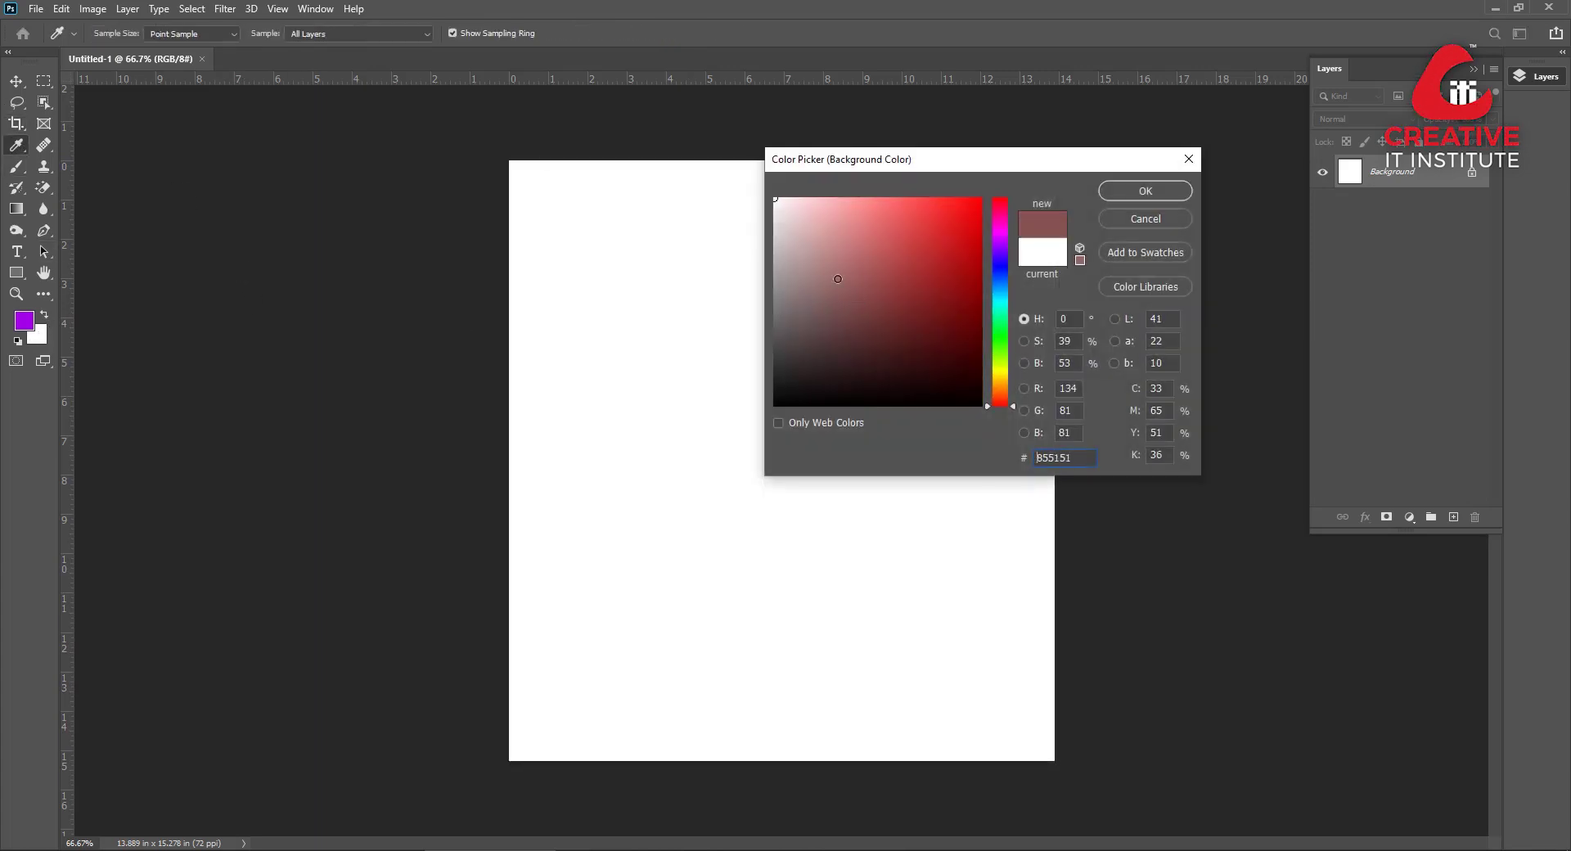
click(1102, 217)
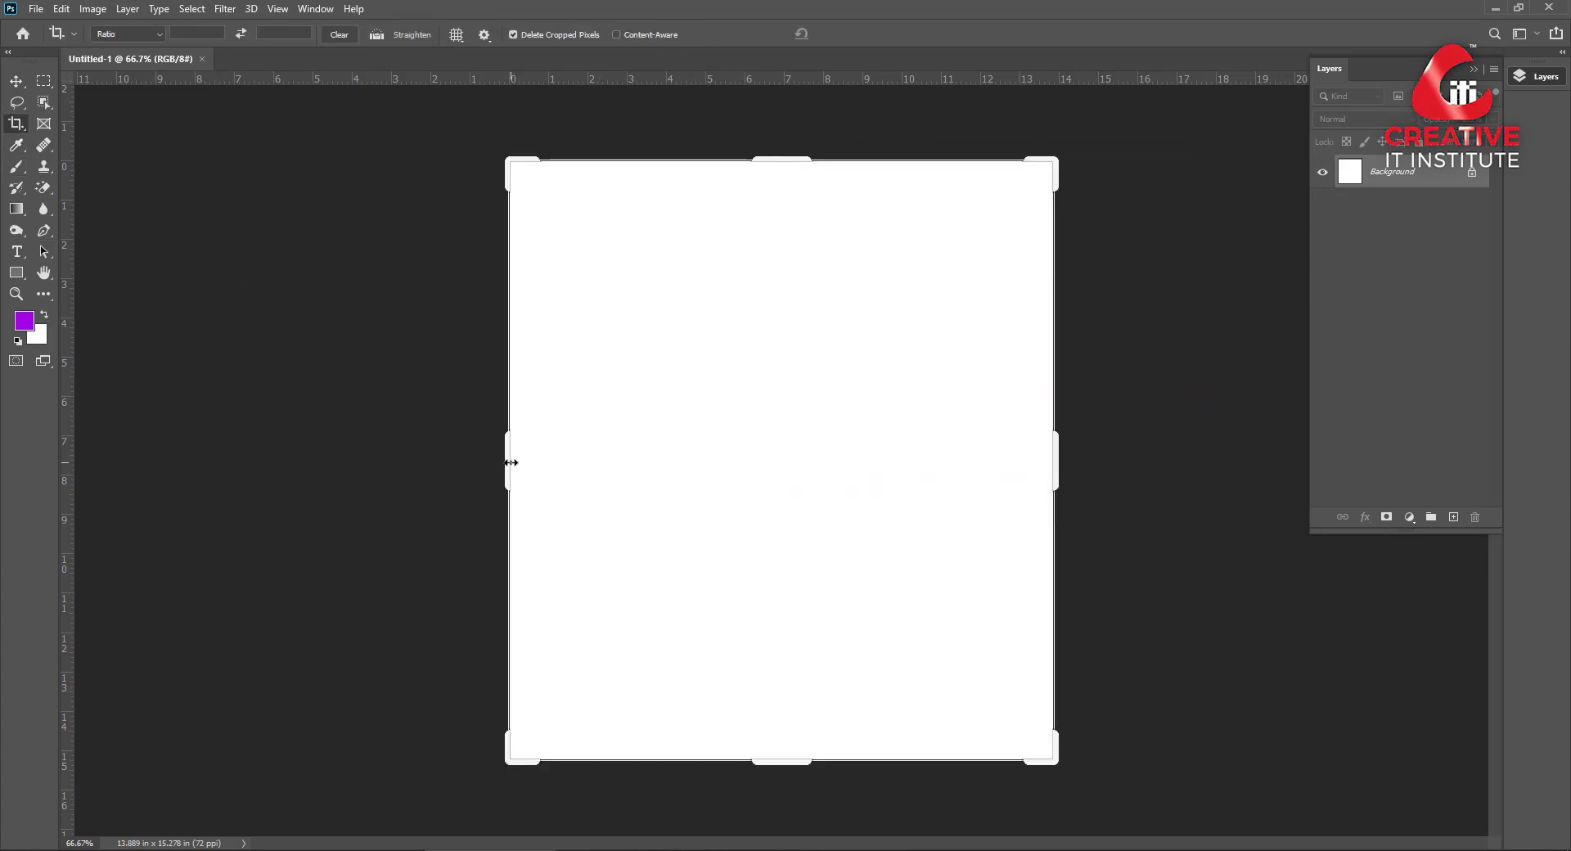
drag(510, 460, 376, 468)
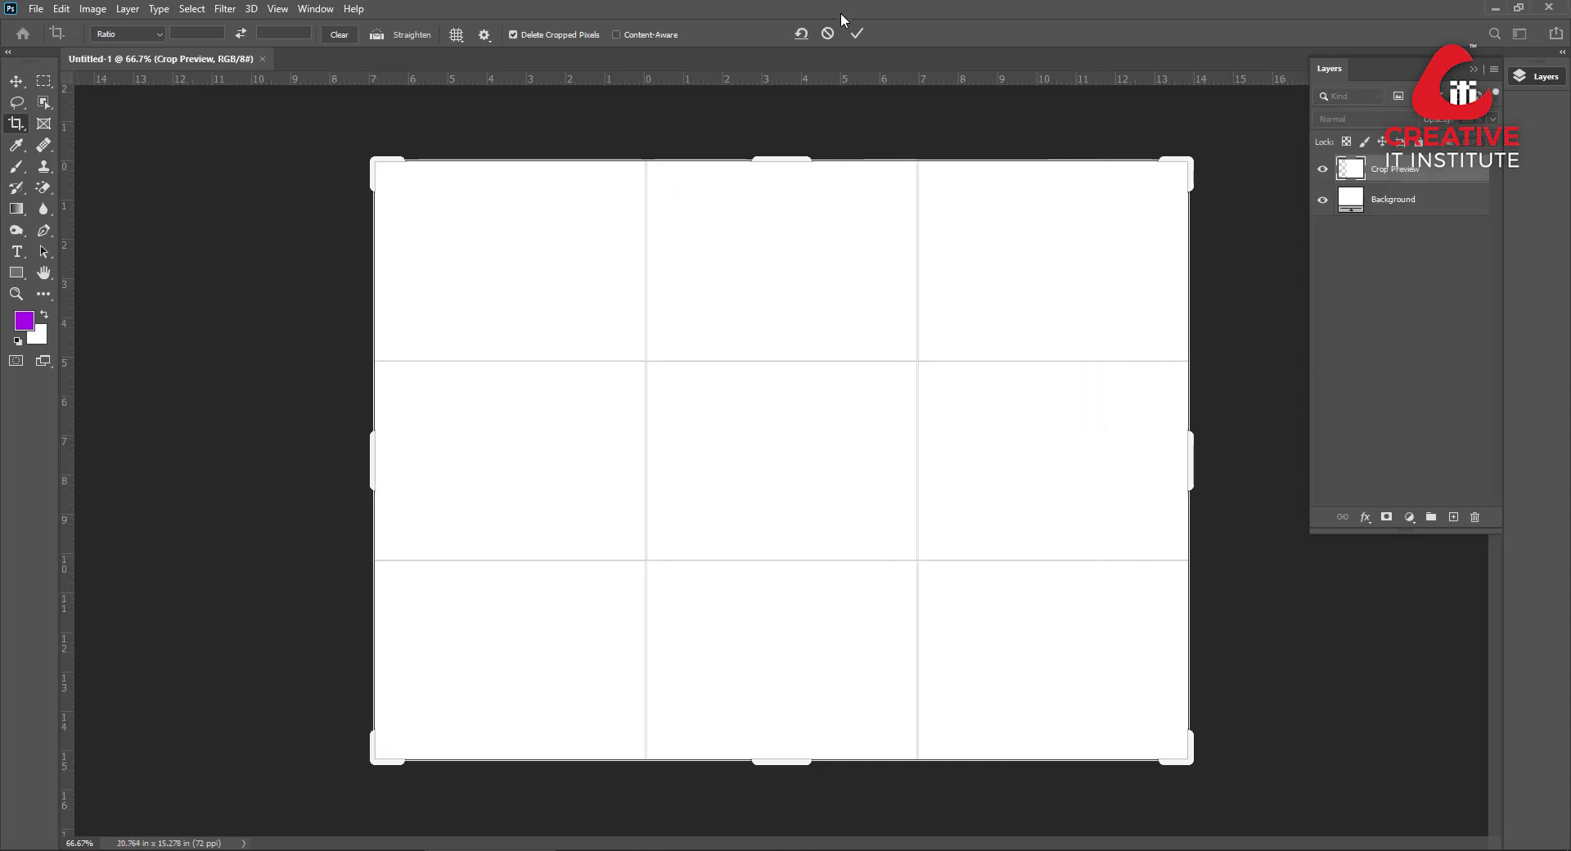
click(855, 35)
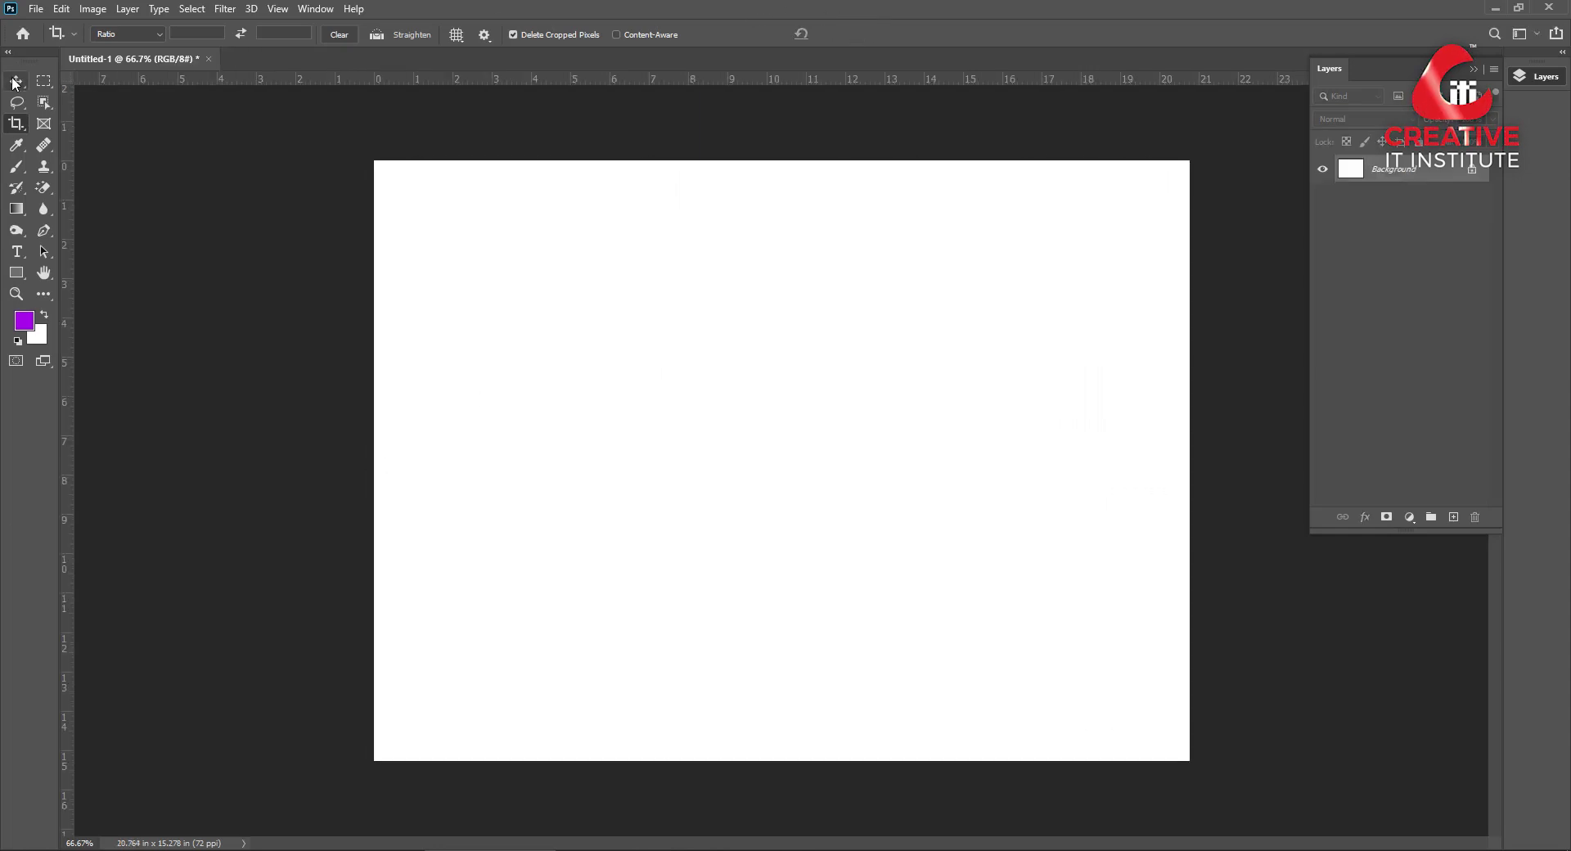
Place the brick wall photo from the Downloads folder and scale it up to cover the whole canvas.
key(v)
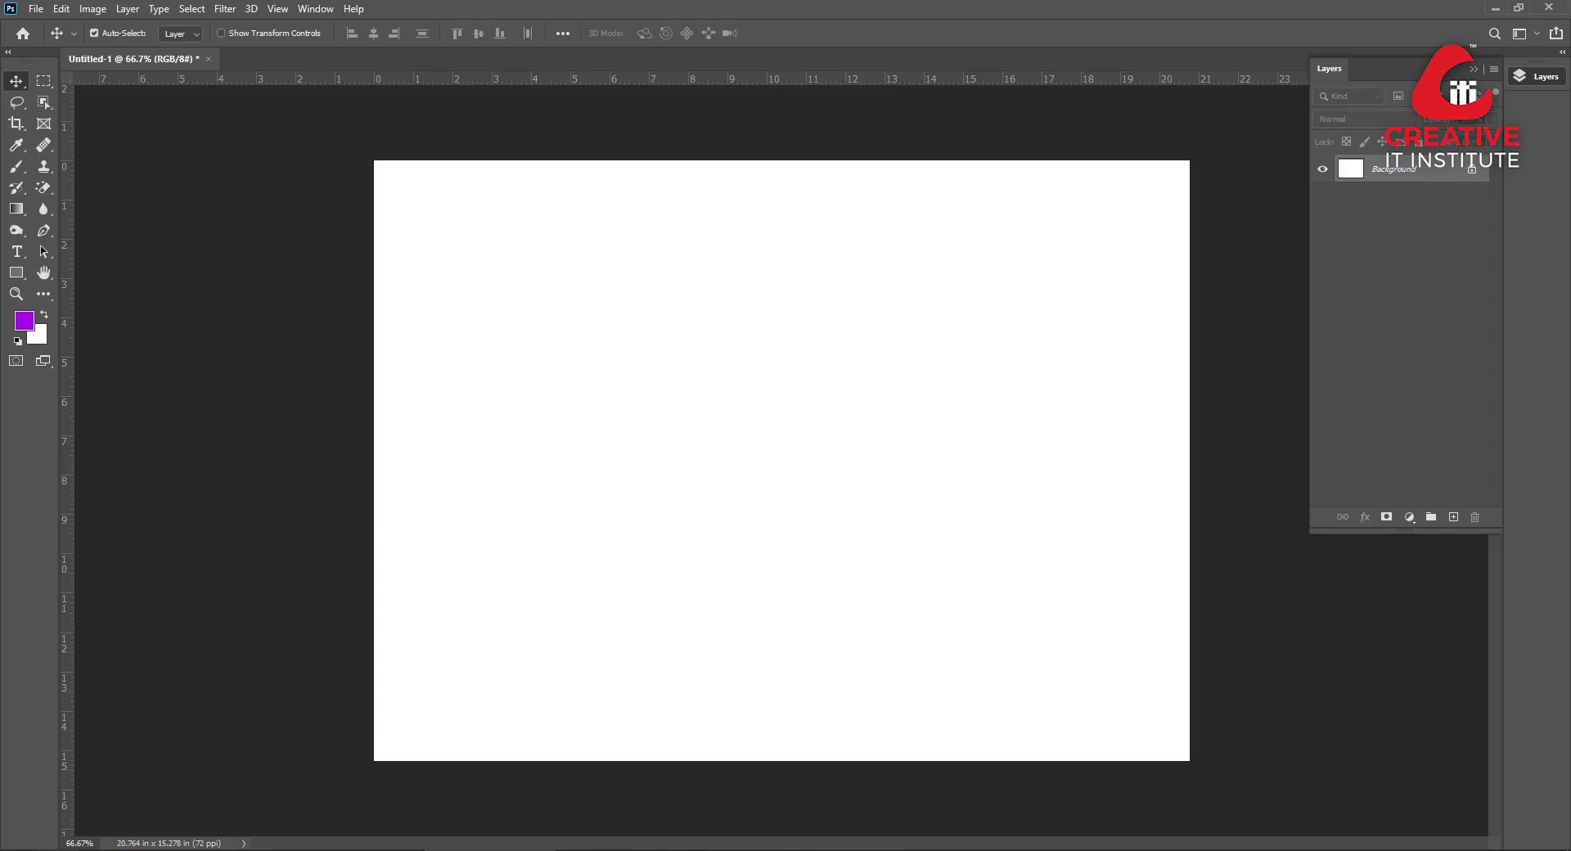
key(alt+Tab)
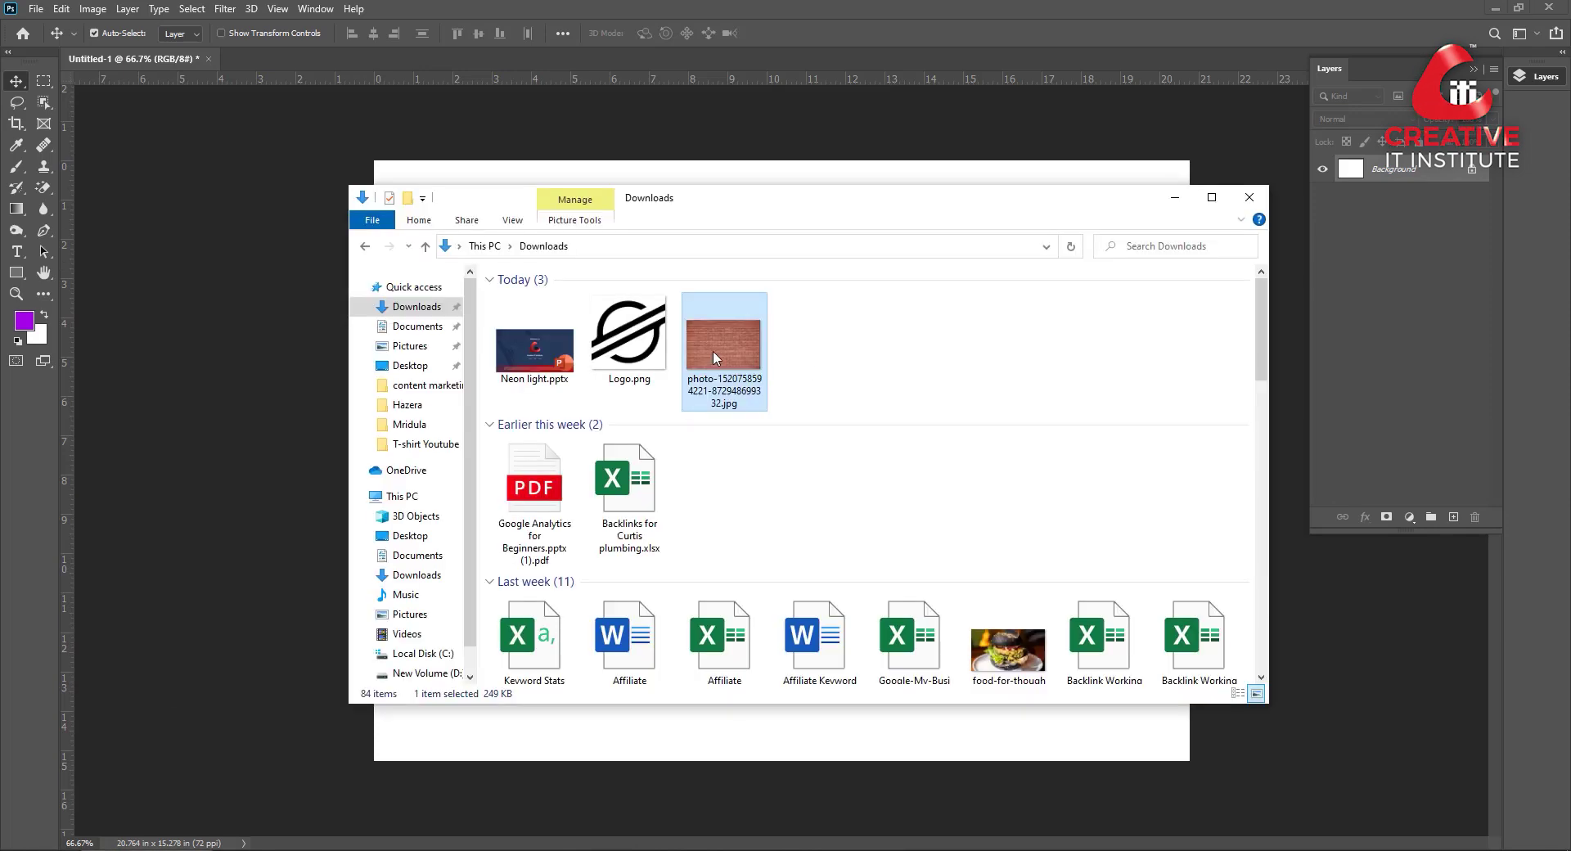
drag(714, 351, 1342, 645)
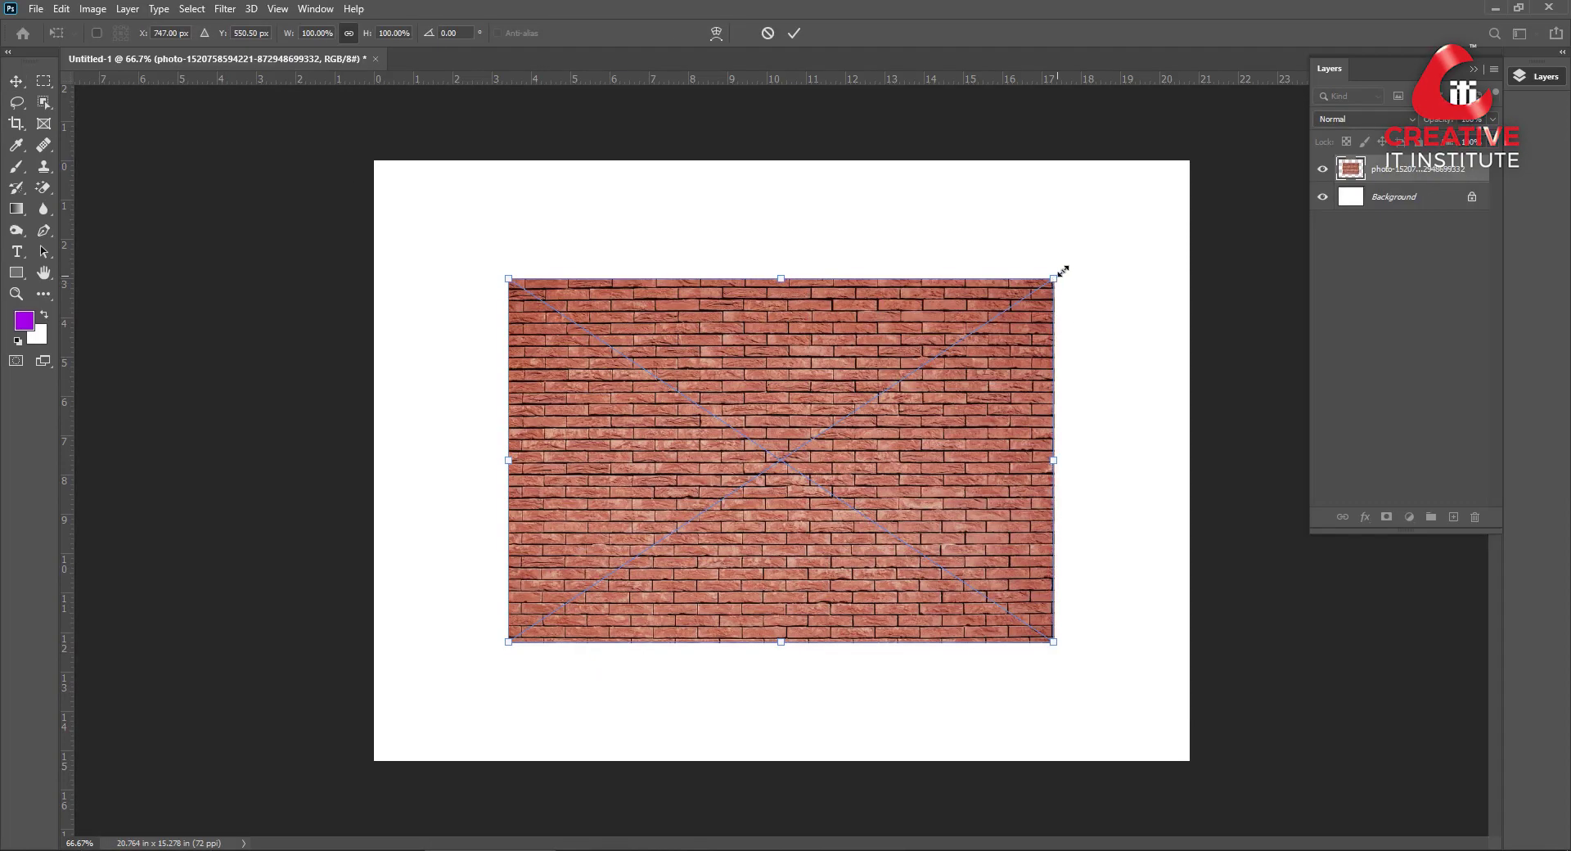
drag(1057, 270, 1236, 121)
click(791, 33)
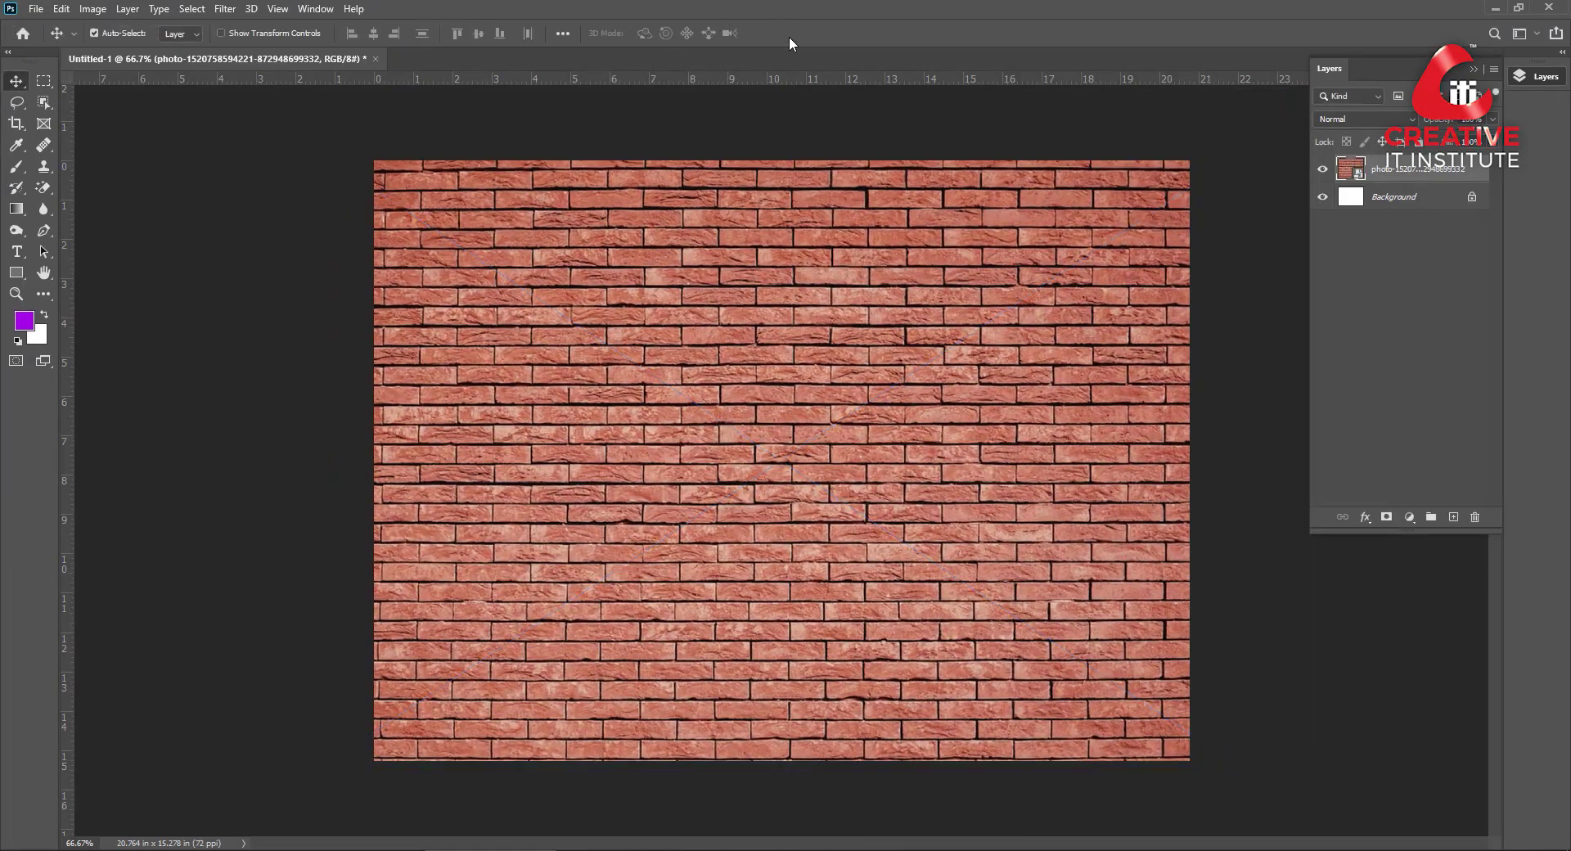
Add a Brightness/Contrast adjustment layer above the brick photo with brightness set to -30.
key(ctrl+minus)
key(ctrl+plus)
click(1409, 517)
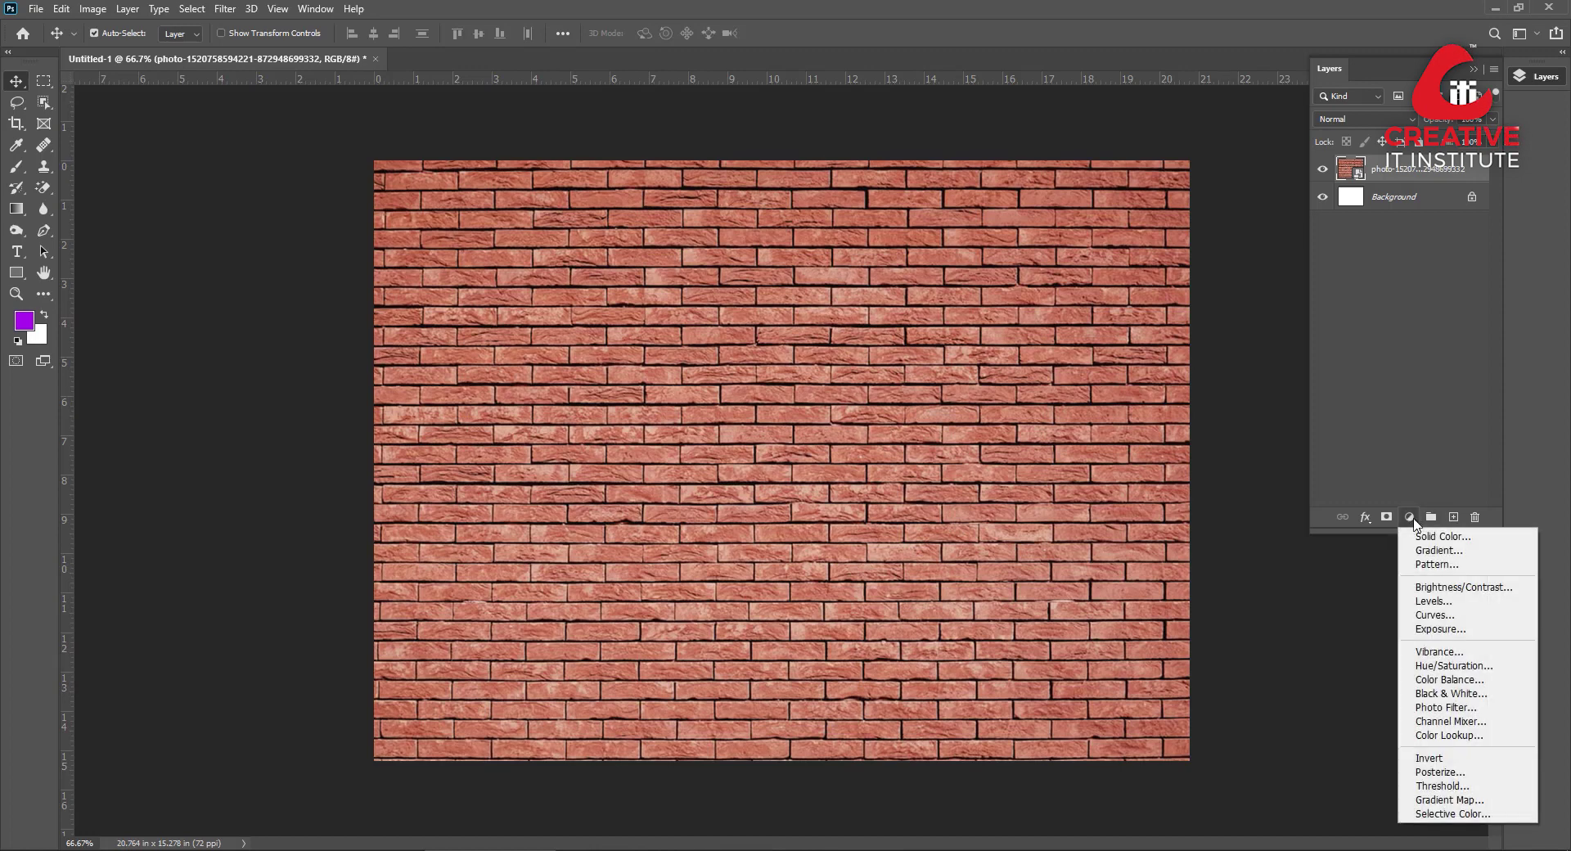
click(1473, 588)
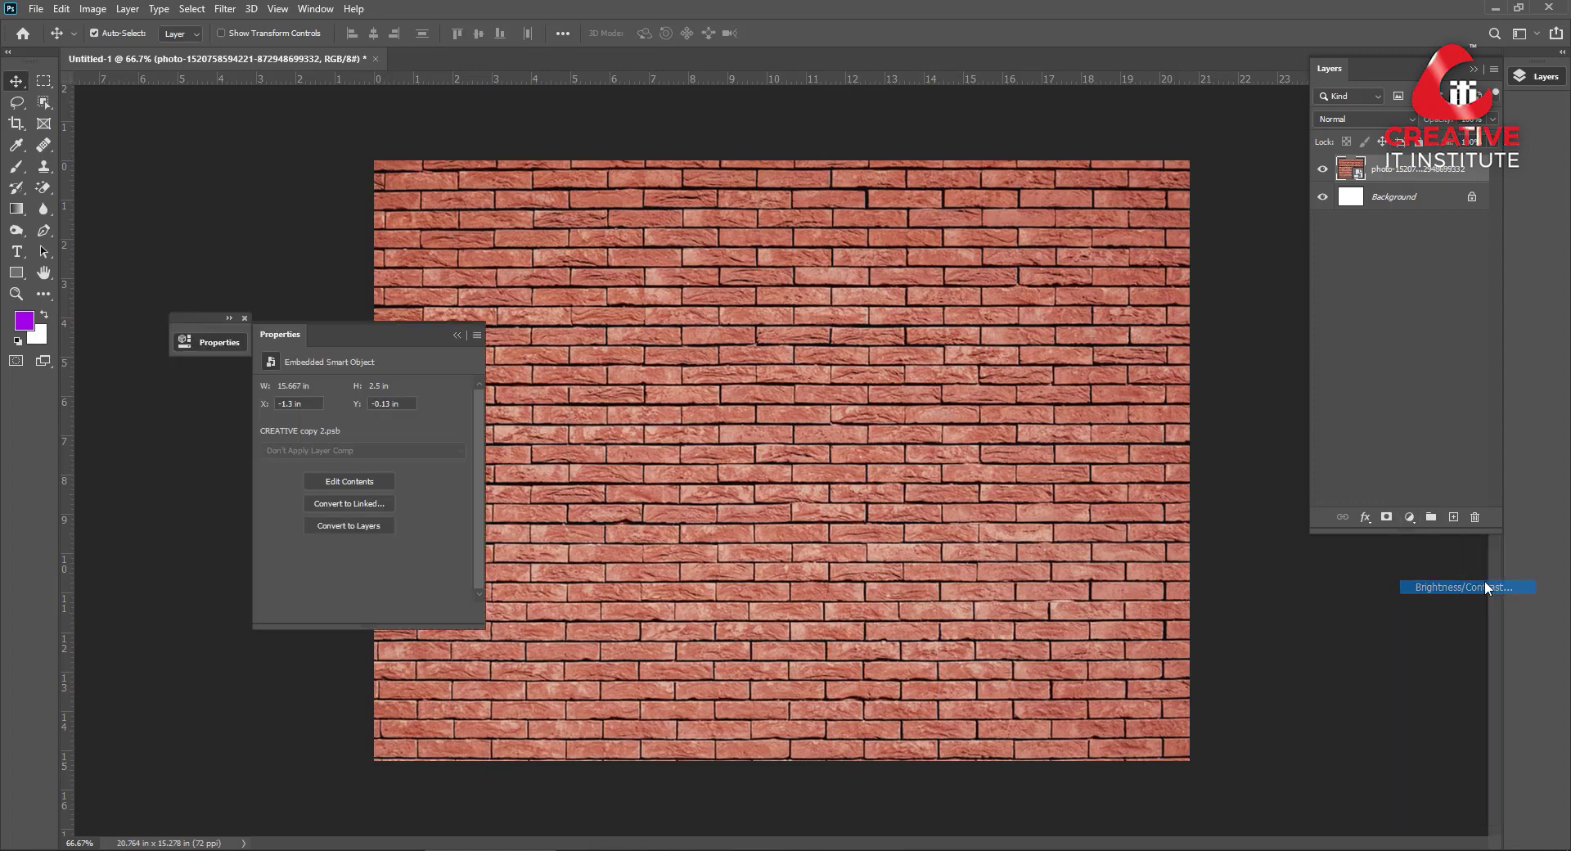
drag(363, 435, 344, 443)
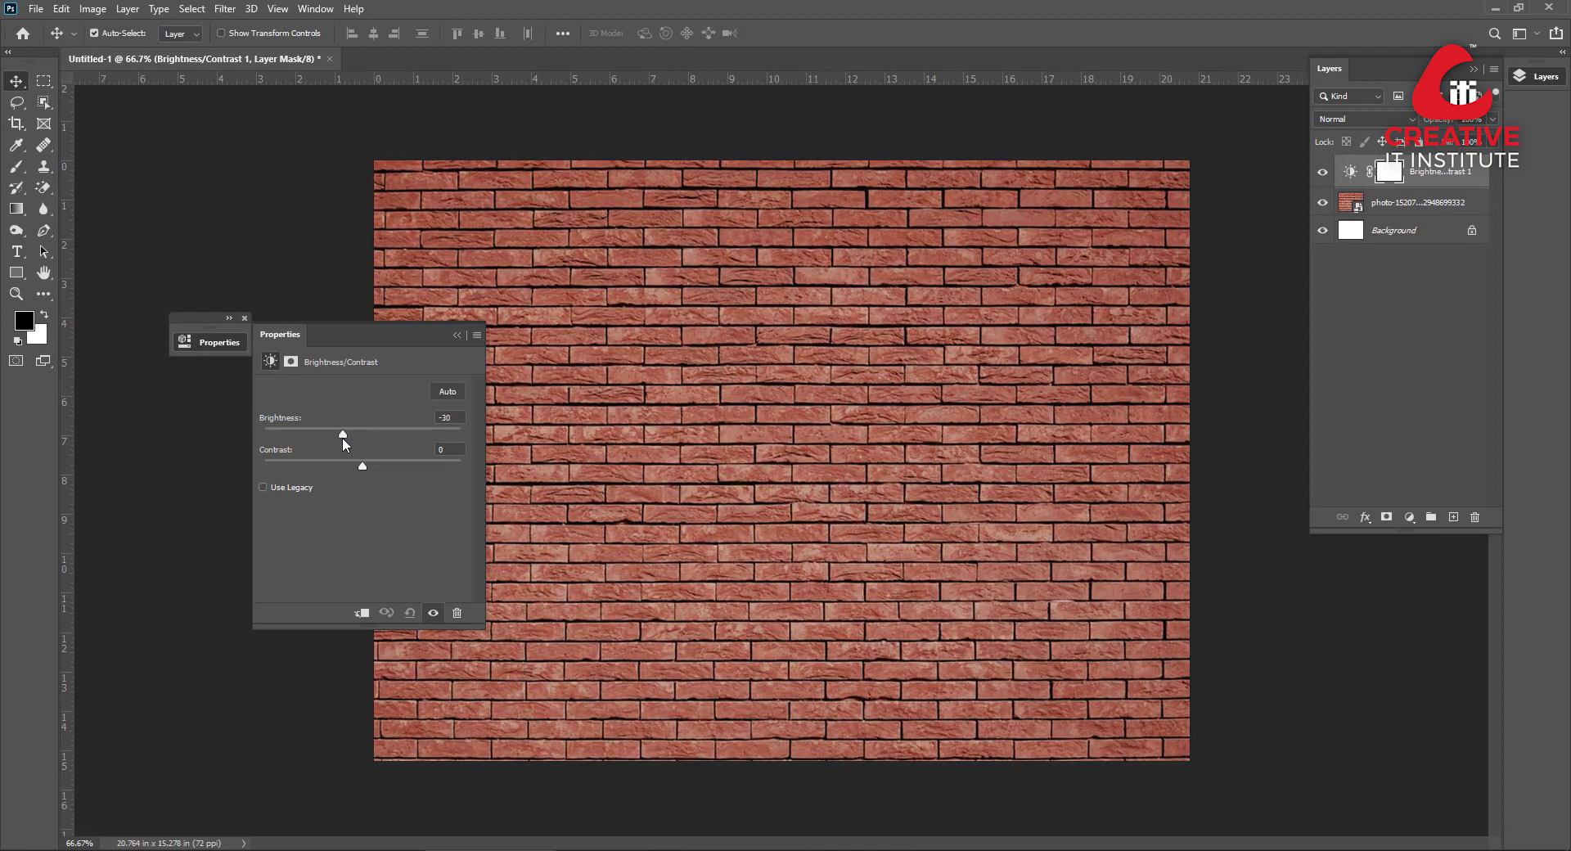
click(456, 335)
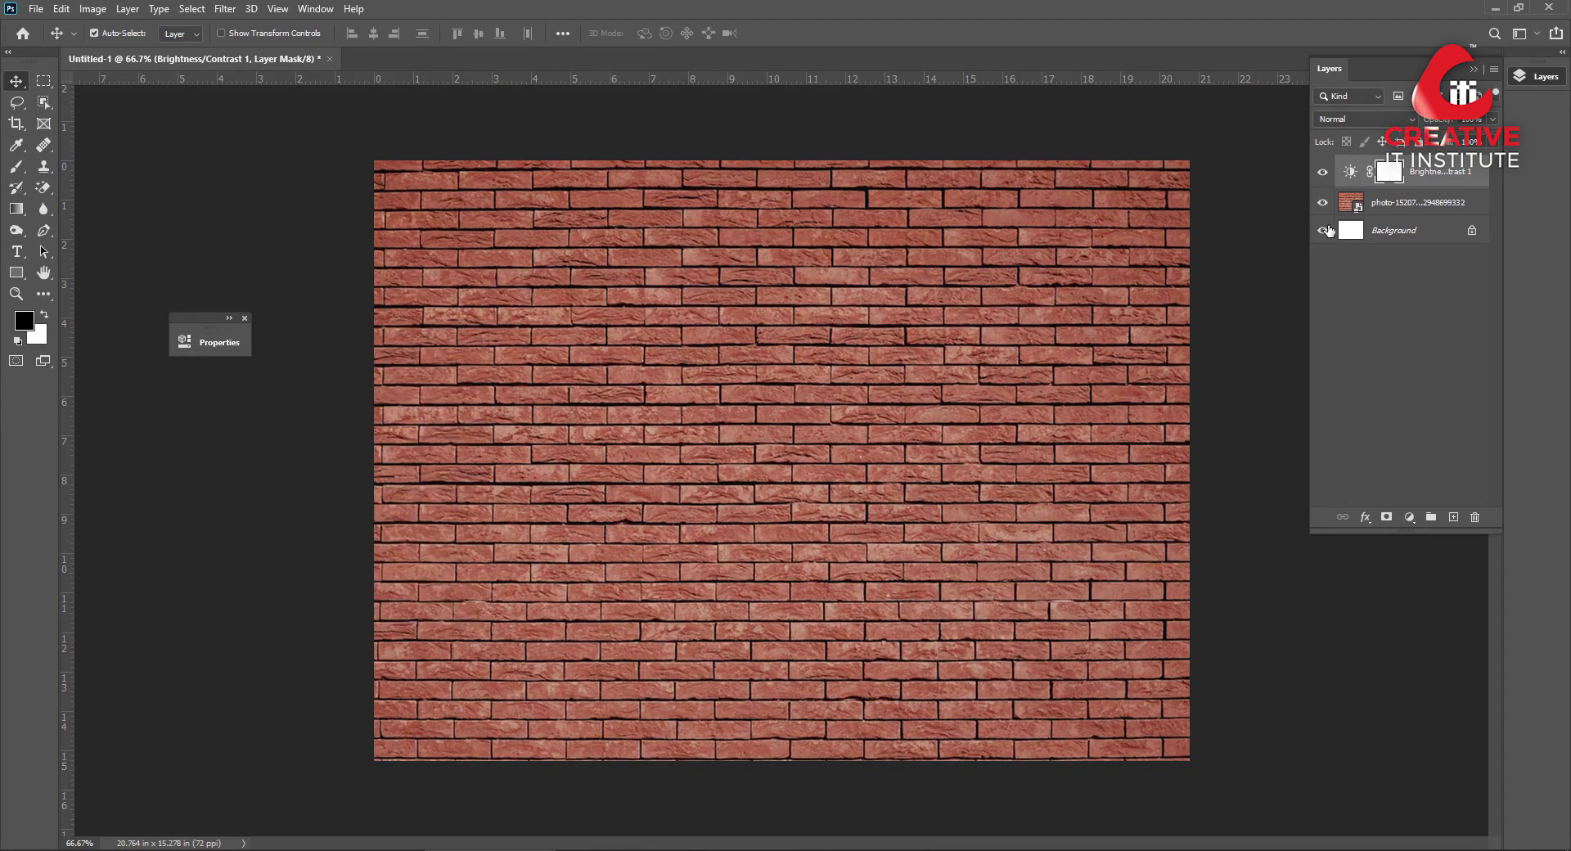
Add a Hue/Saturation adjustment directly above the brick photo with hue -5, saturation -45 and lightness -30.
click(1399, 203)
click(1410, 517)
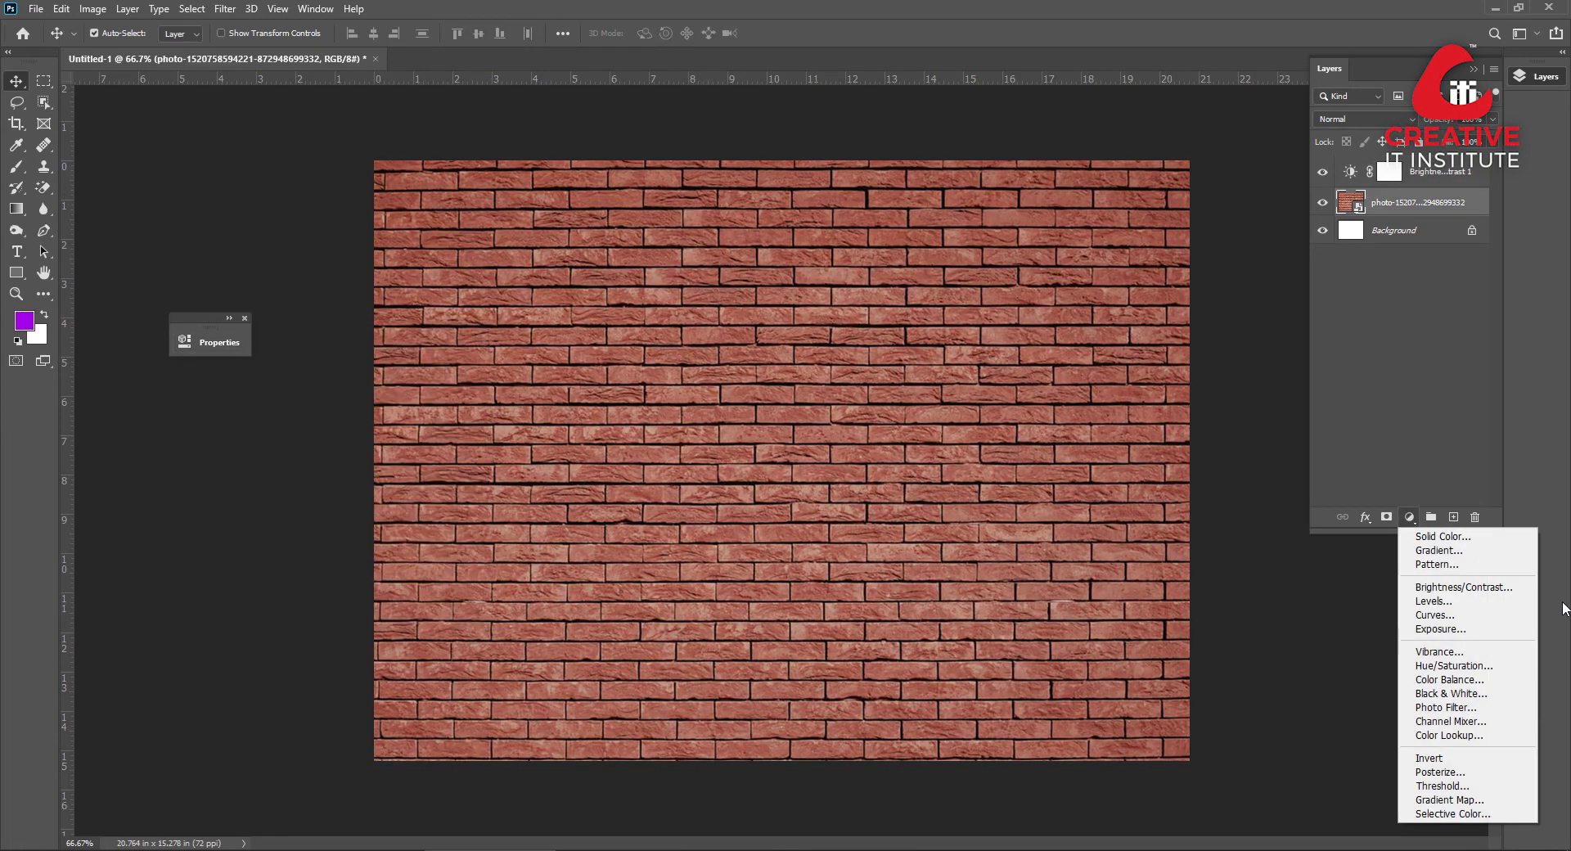
click(1478, 670)
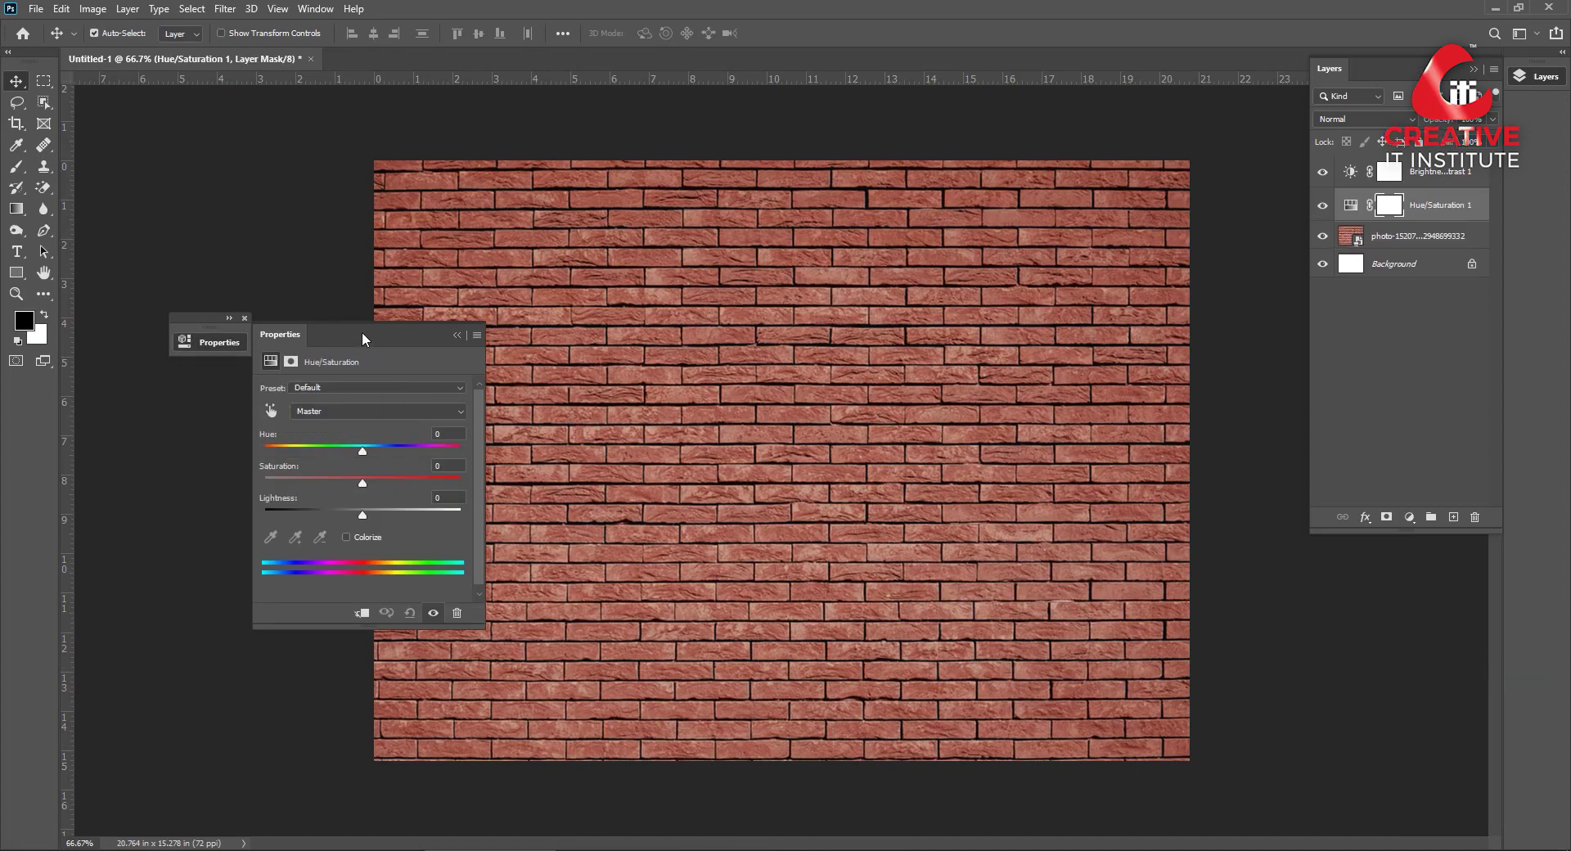
drag(361, 331, 223, 321)
drag(225, 470, 174, 479)
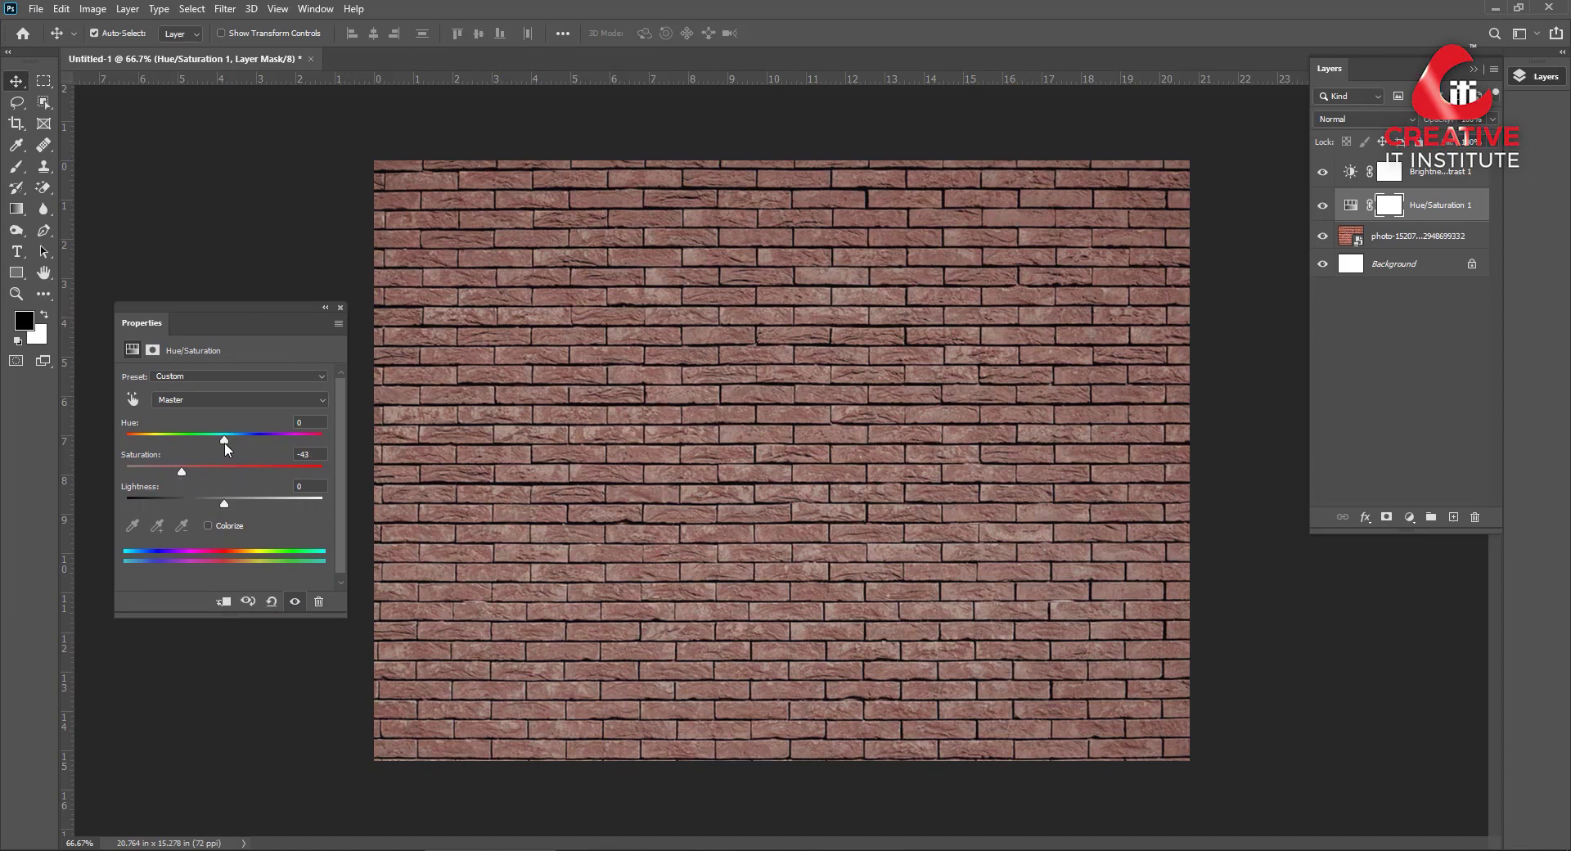
drag(224, 439, 216, 442)
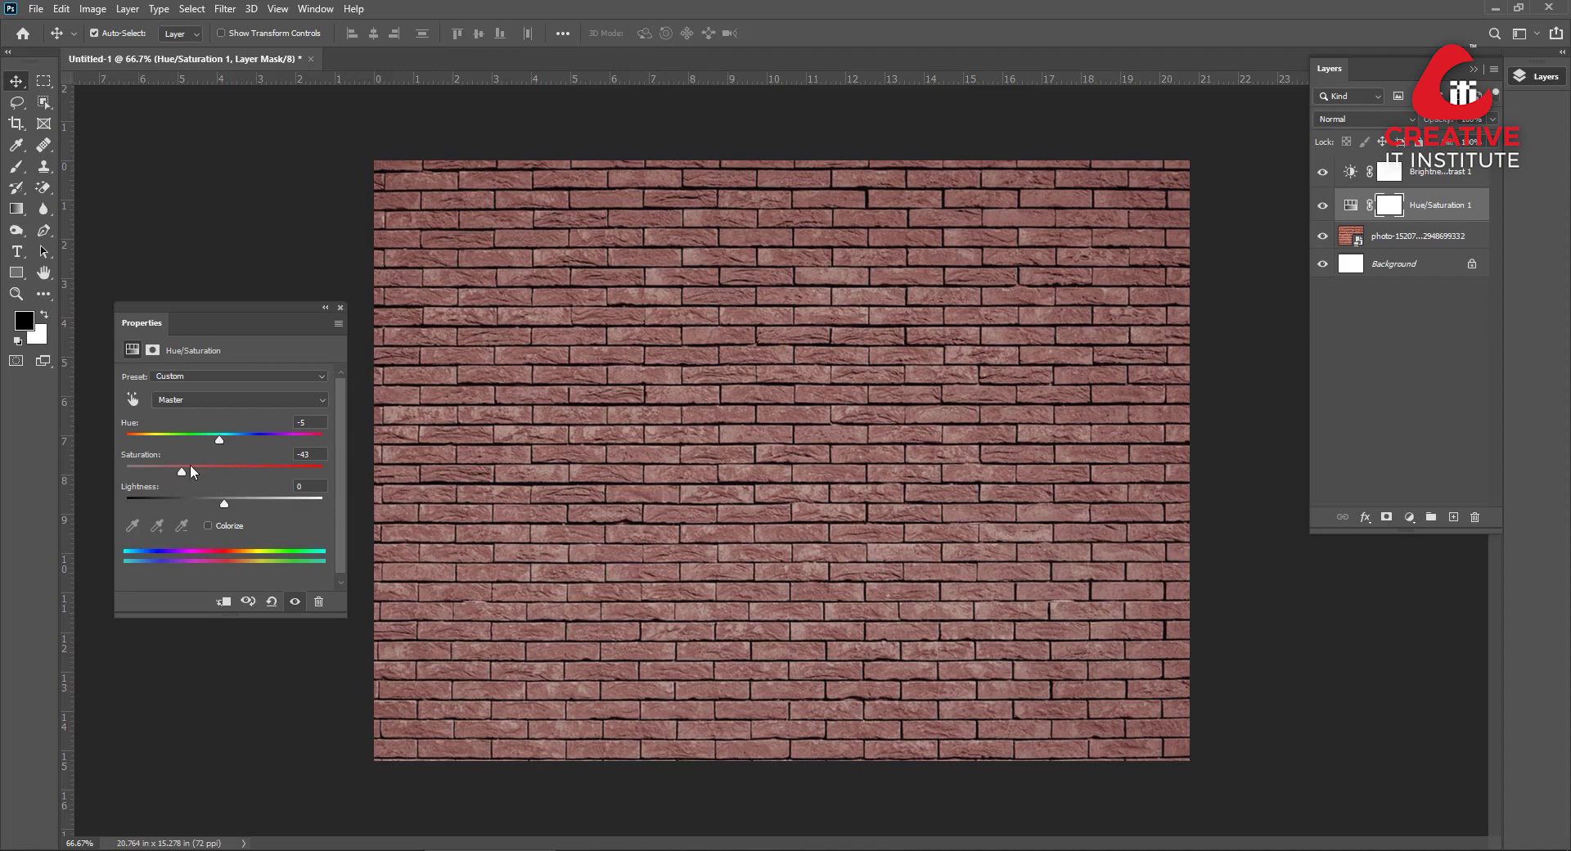
drag(222, 511, 193, 512)
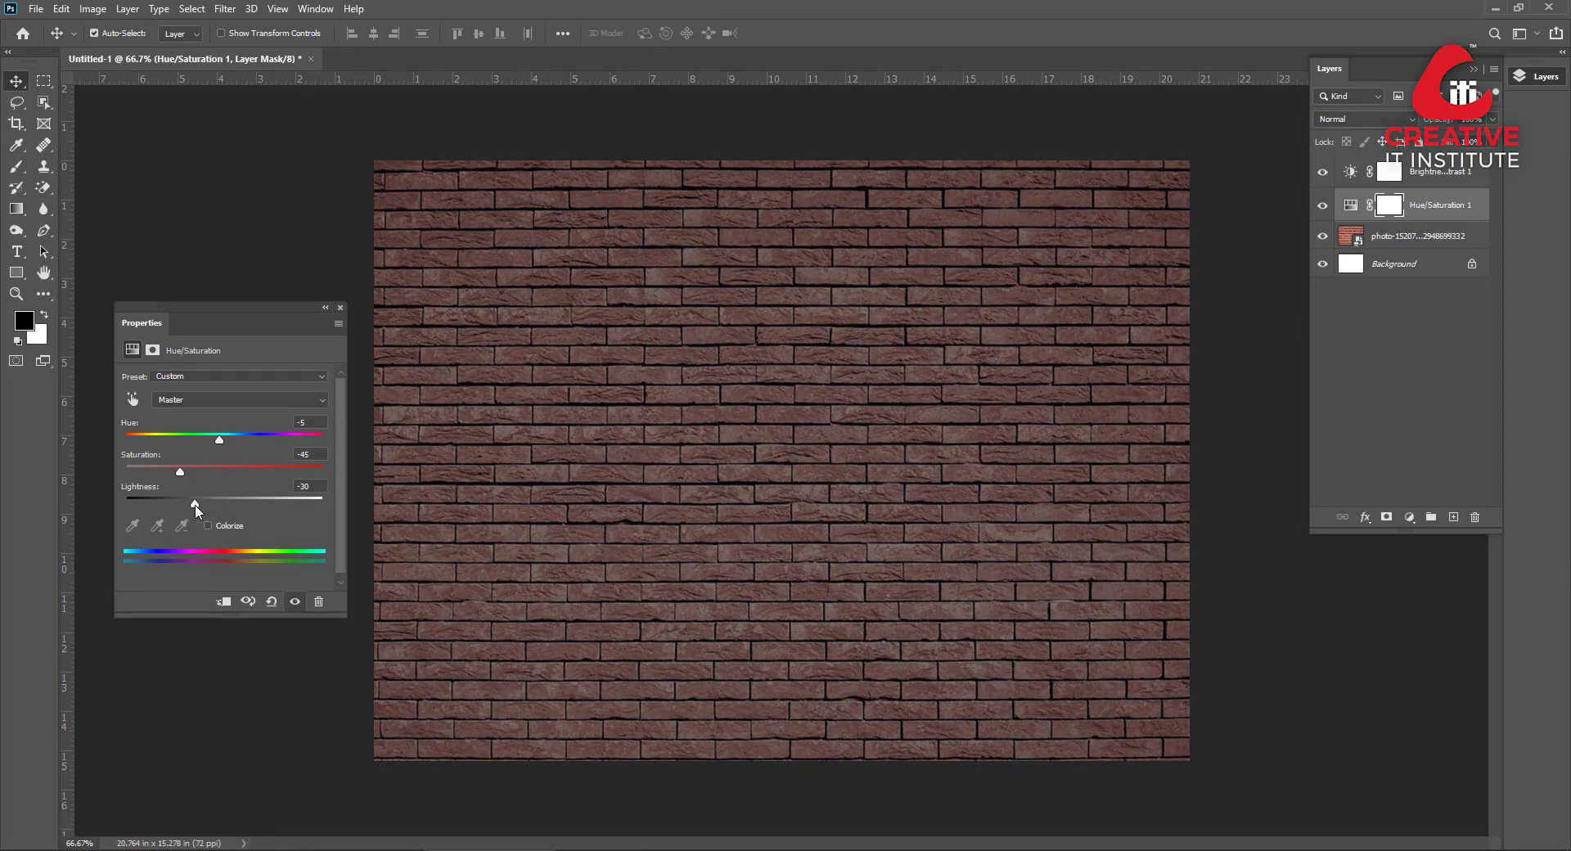
click(329, 308)
Add a Levels adjustment layer above Hue/Saturation and raise its black input level to 53.
click(1409, 517)
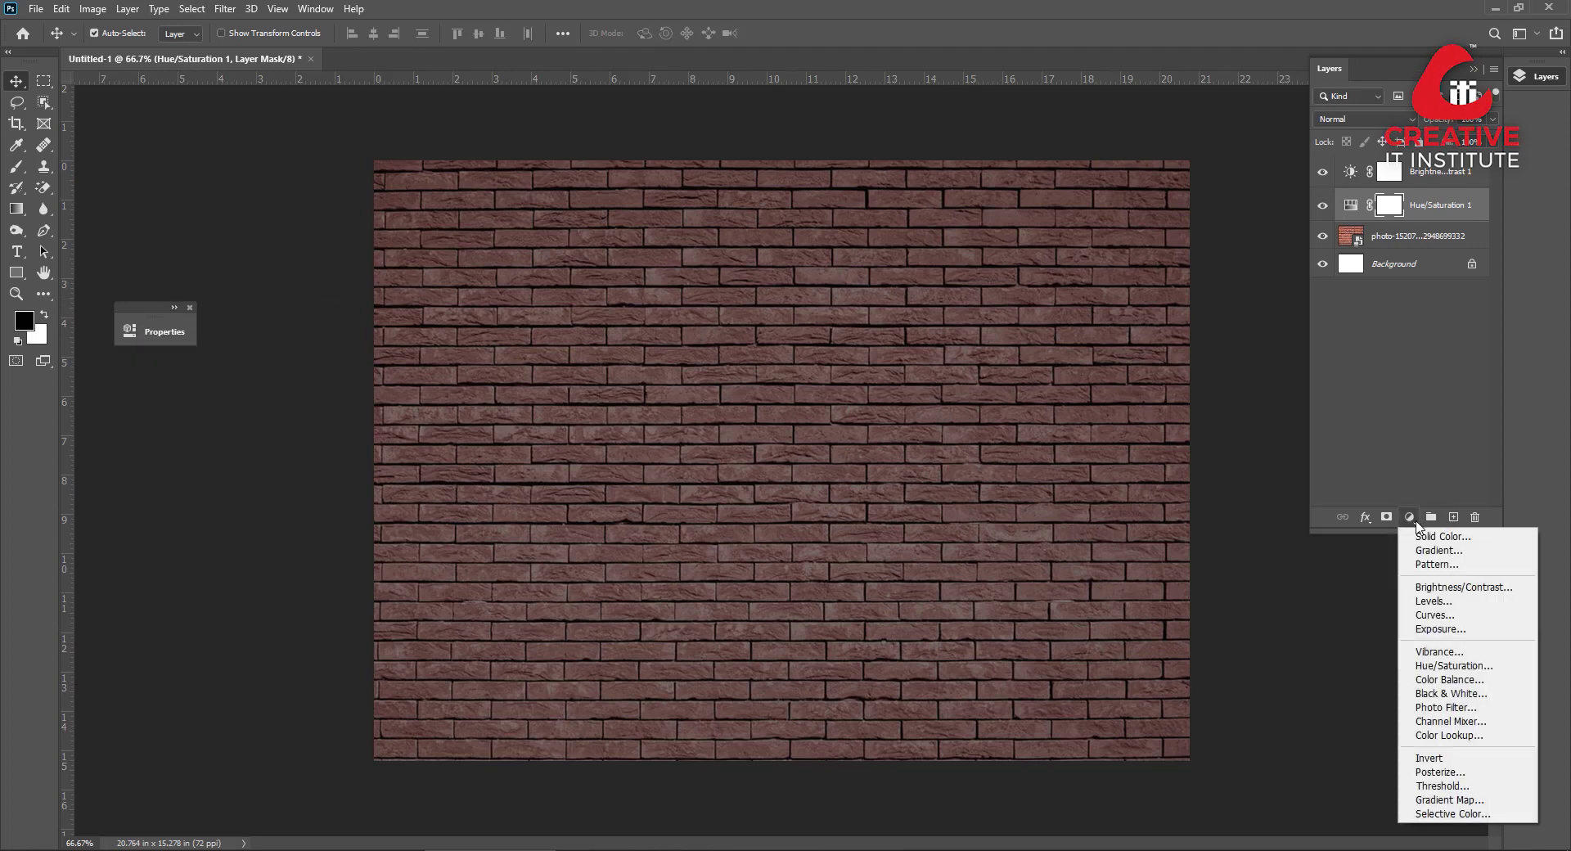
click(1434, 600)
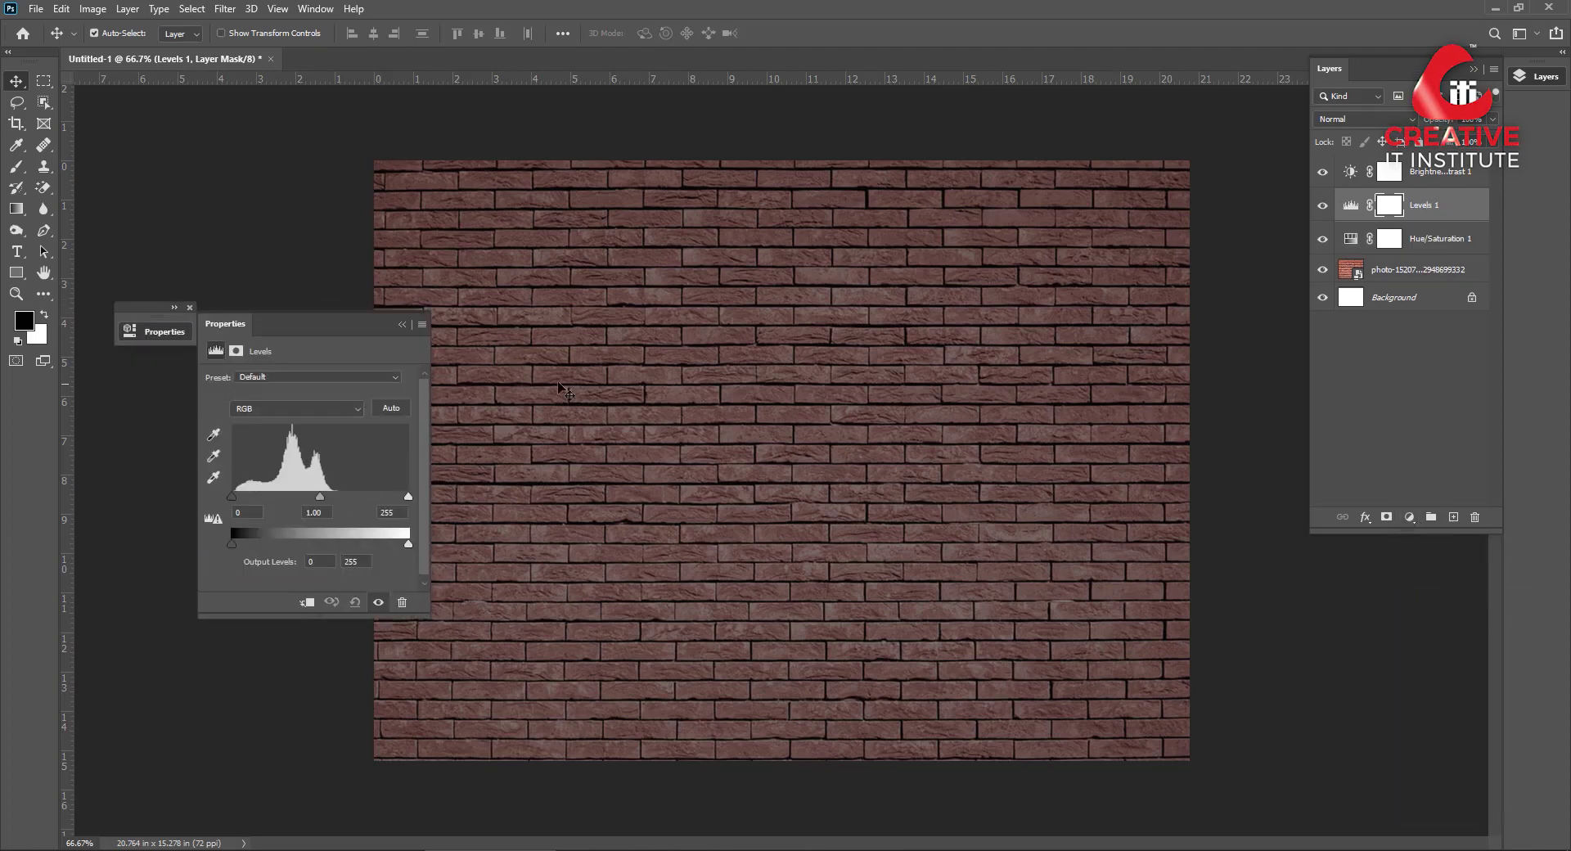
drag(237, 497, 273, 498)
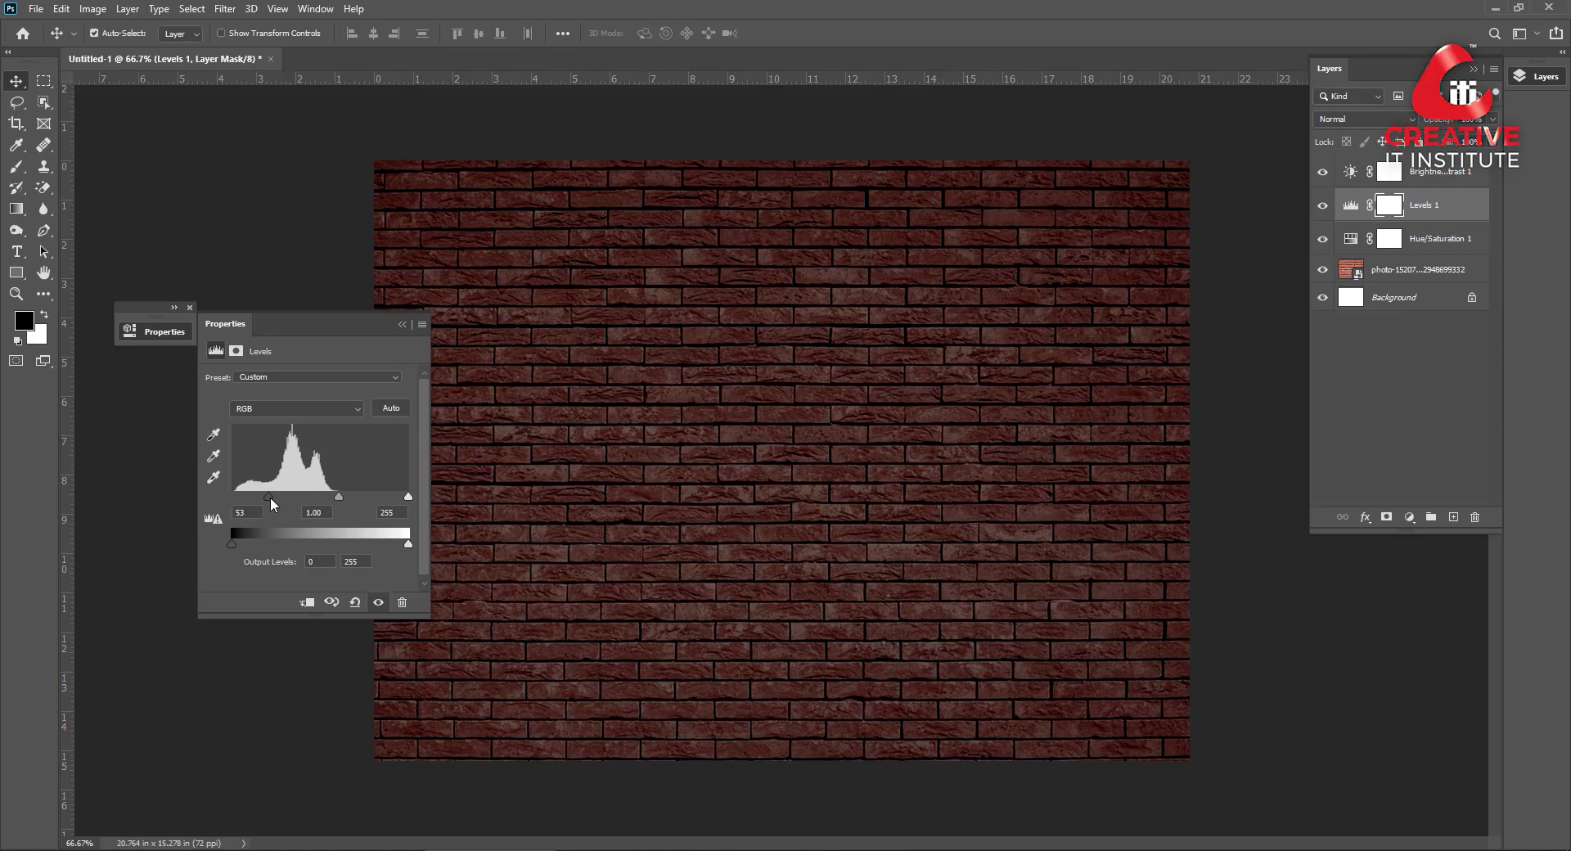
click(403, 325)
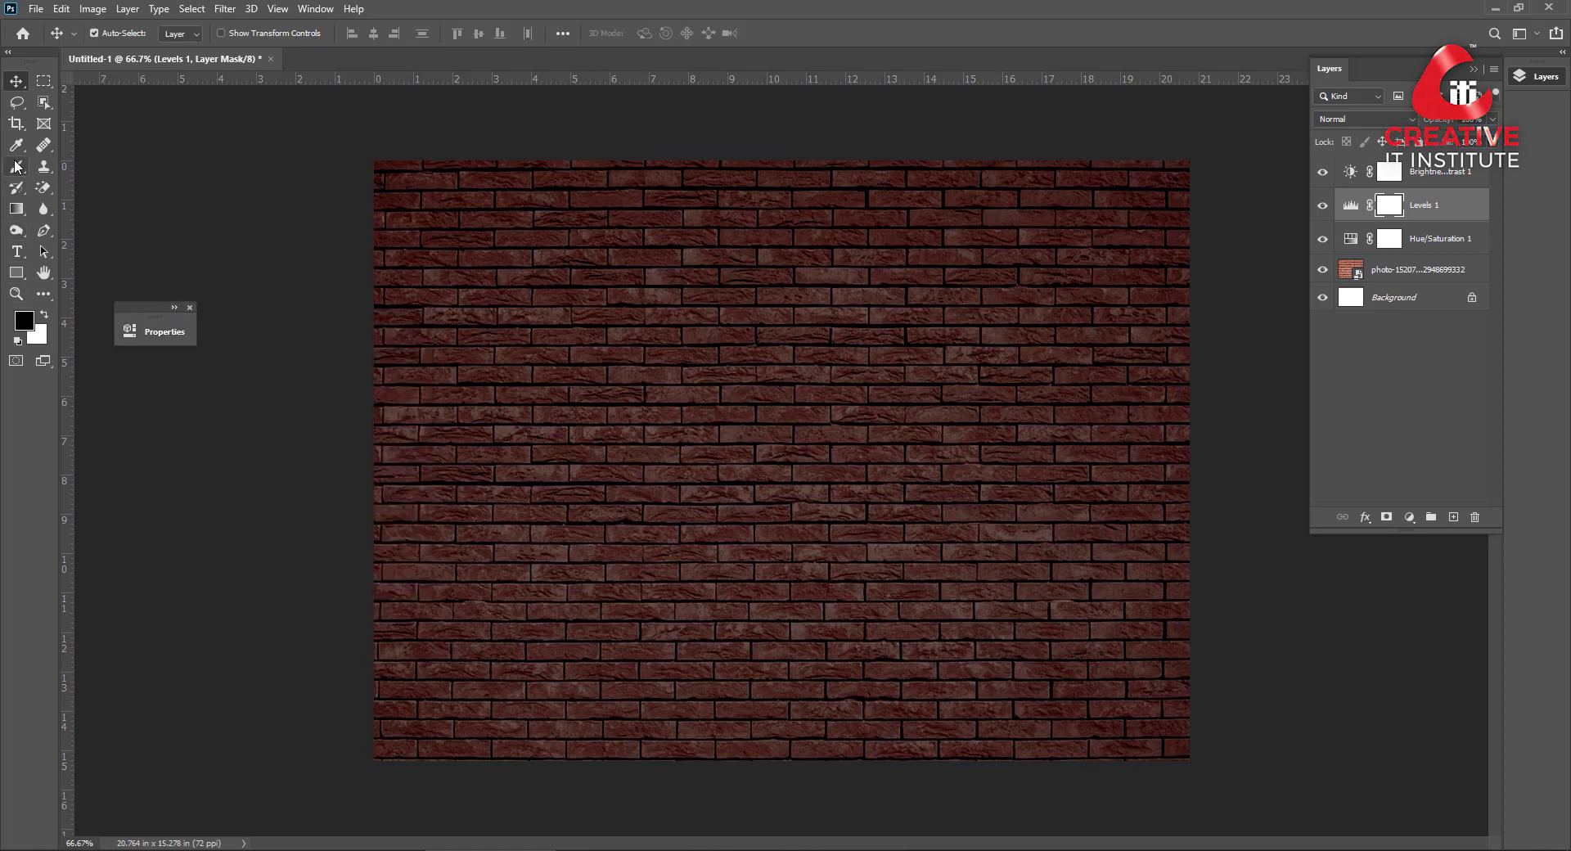
Paint black on the Levels mask across the wall's centre with a large soft brush of about 500 to 600 px at 36% opacity.
key(b)
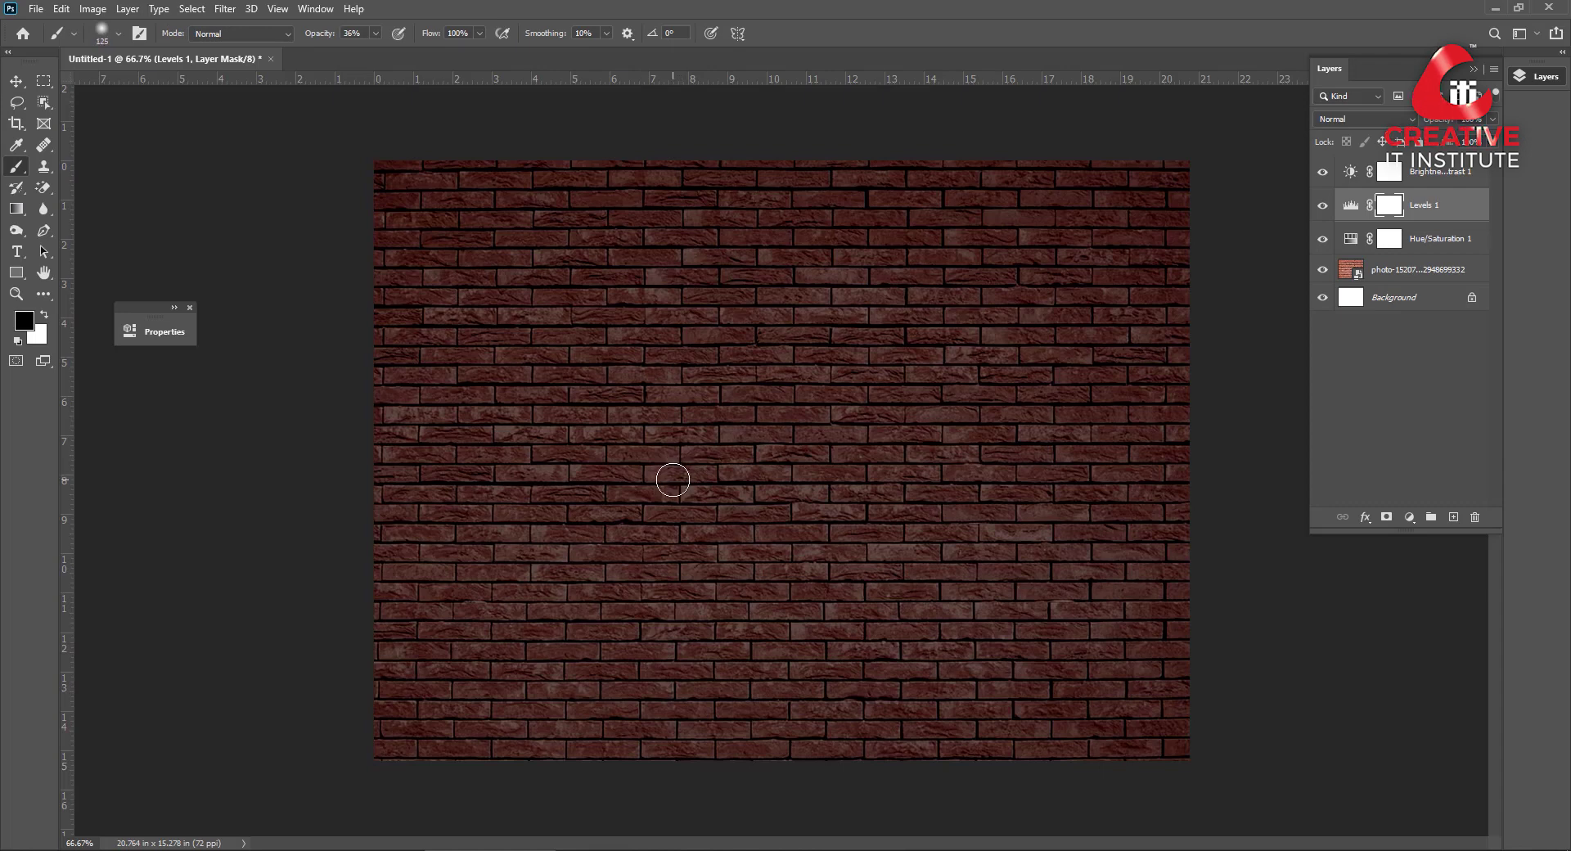
key(bracketright)
key(bracketright)
key(bracketright)
key(bracketright)
key(bracketright)
key(bracketright)
key(bracketright)
key(bracketright)
key(bracketright)
key(bracketright)
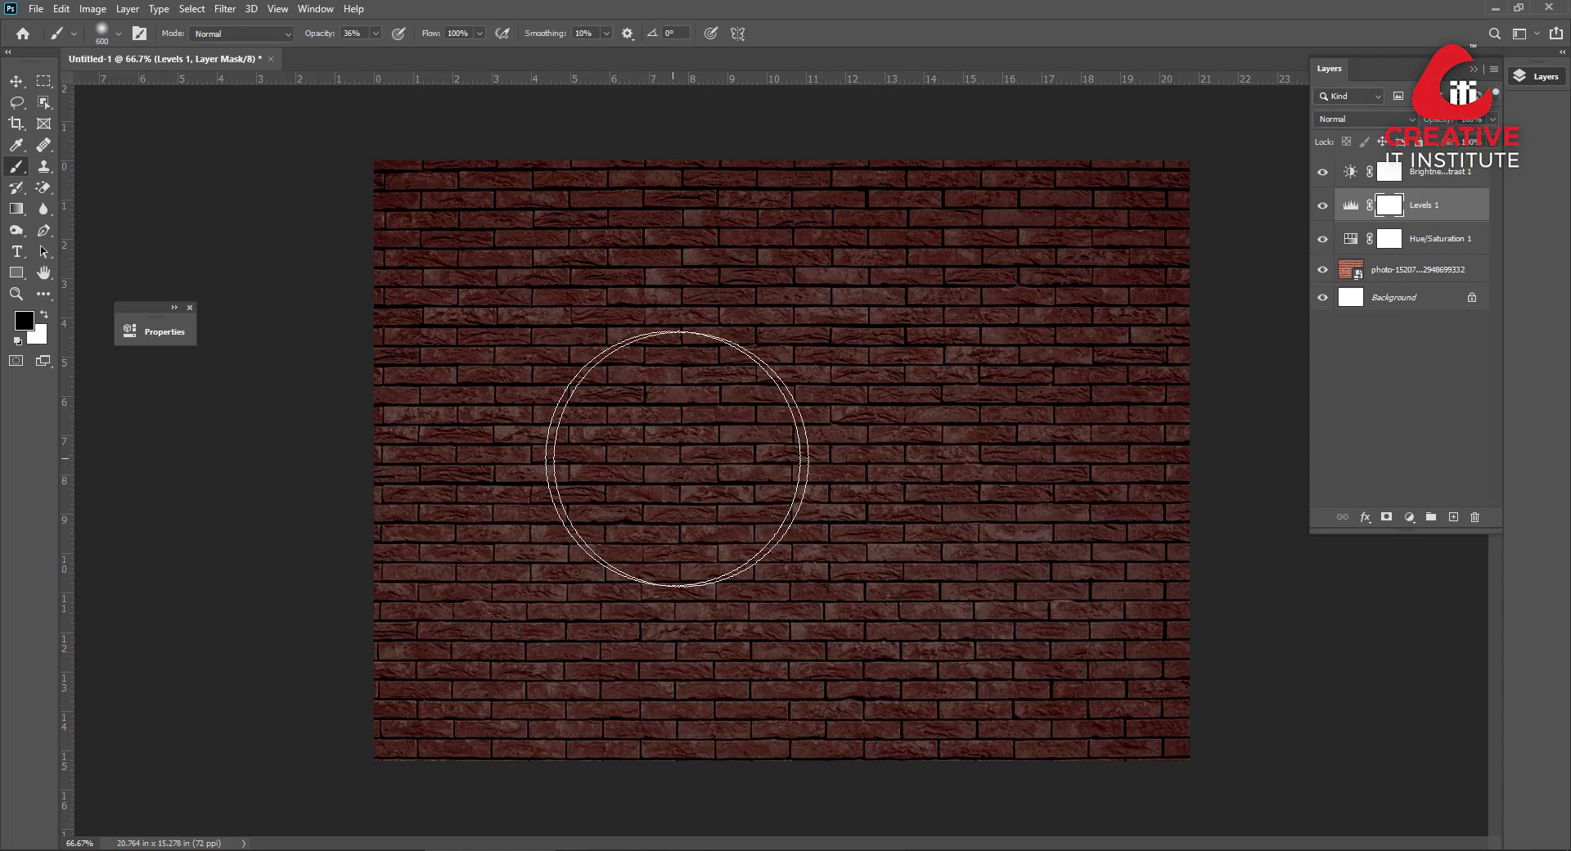
mouse_move(667, 452)
mouse_down()
mouse_move(764, 421)
mouse_move(639, 466)
mouse_move(824, 491)
mouse_up()
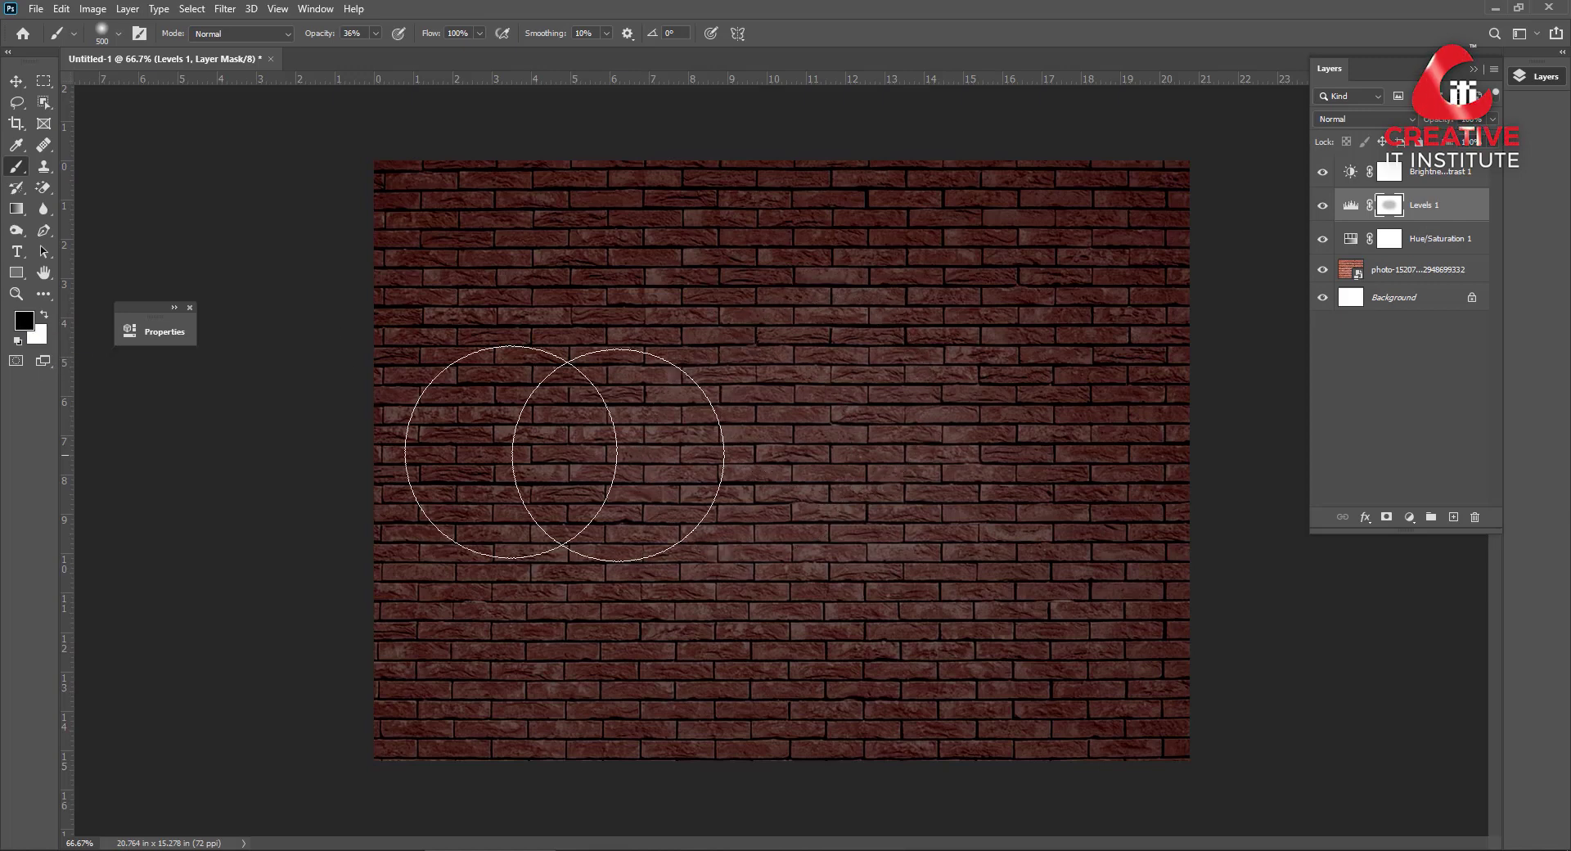
mouse_move(682, 461)
mouse_down()
mouse_move(868, 486)
mouse_move(715, 420)
mouse_move(723, 455)
mouse_move(1023, 436)
mouse_move(981, 465)
mouse_move(601, 481)
mouse_move(554, 459)
mouse_move(721, 445)
mouse_move(168, 358)
mouse_up()
Paint white over the centre of the Levels mask and switch the foreground color back to black.
click(37, 335)
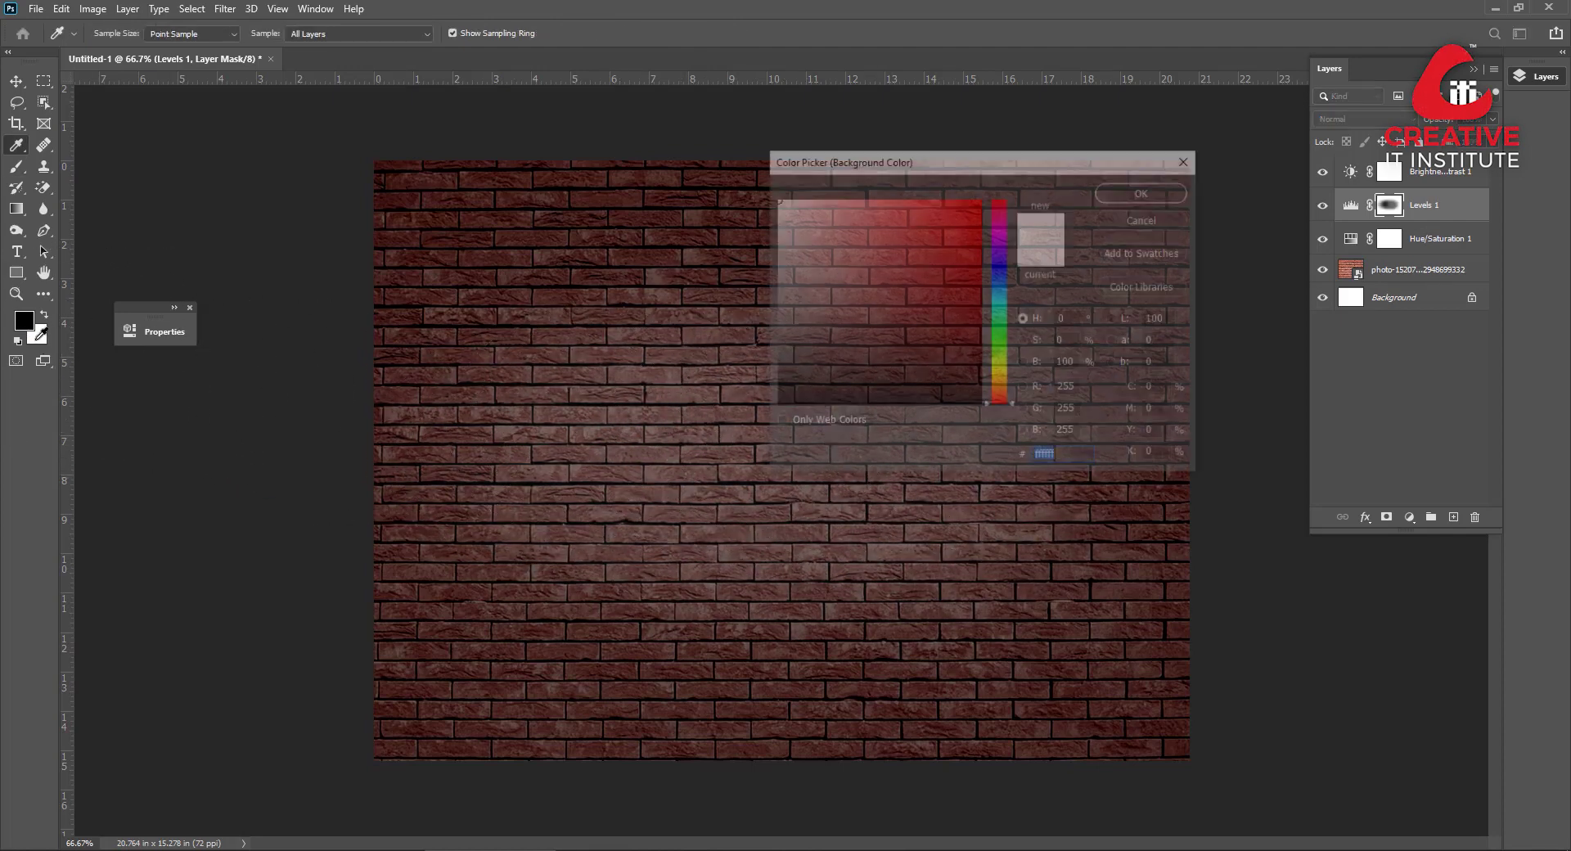
click(1185, 170)
key(x)
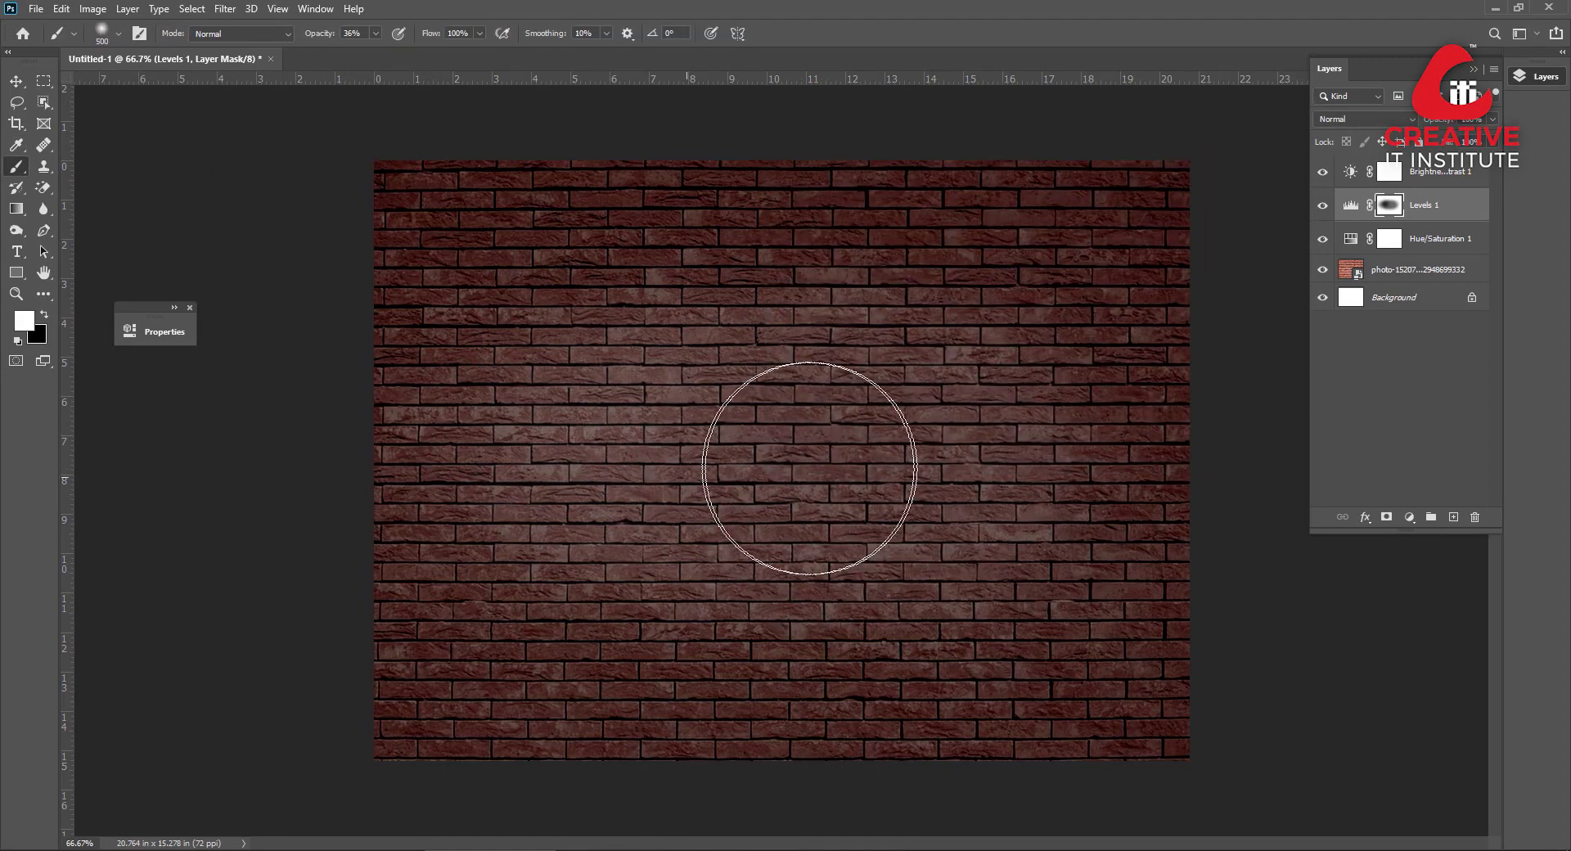
click(45, 315)
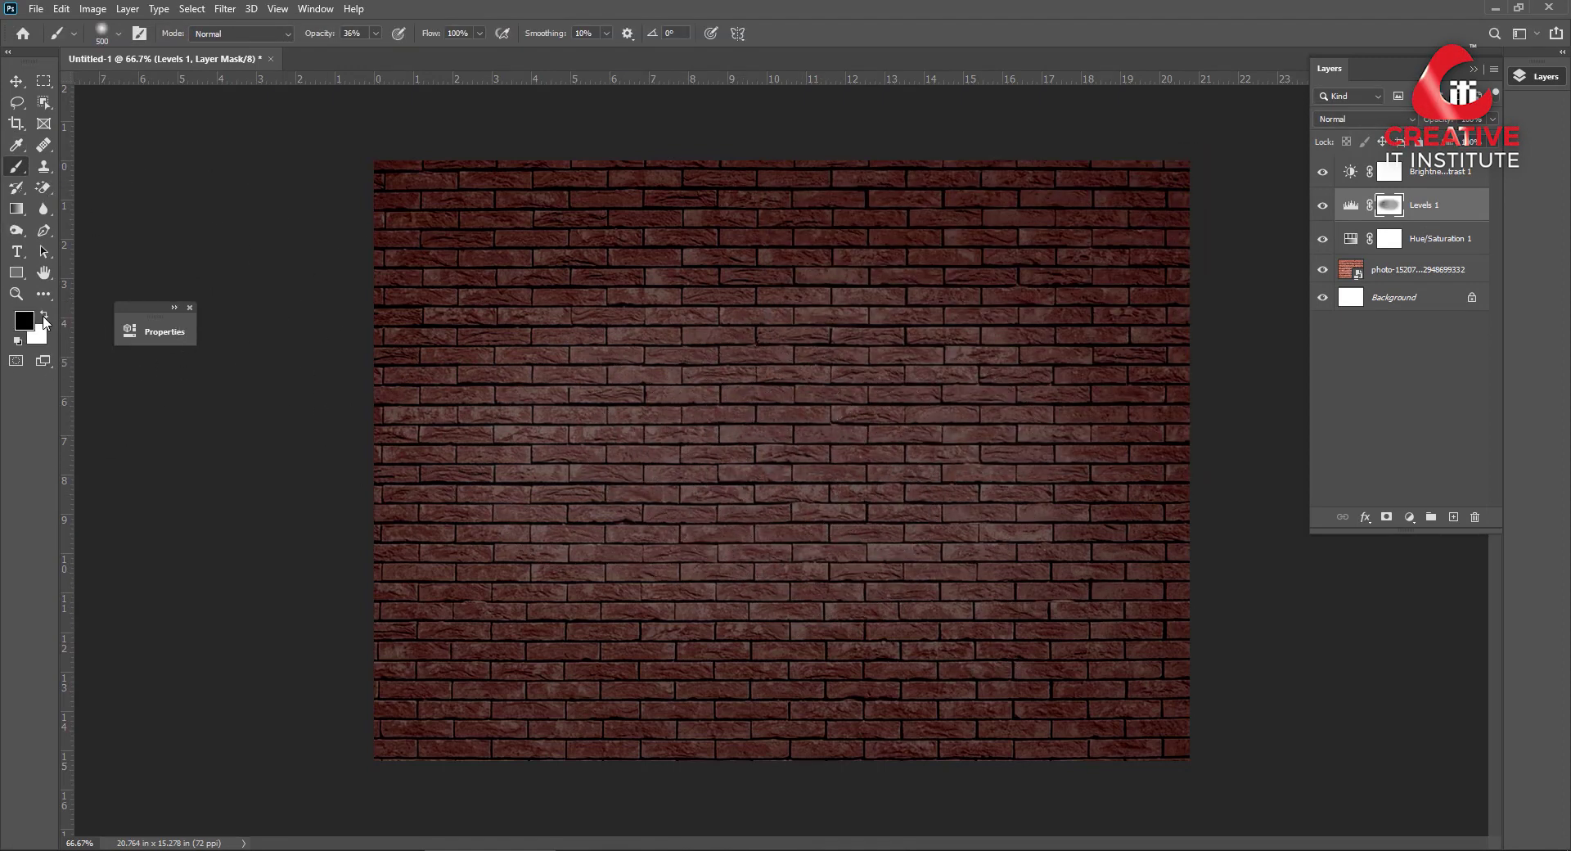
Paint more black over the centre of the Levels mask, raising the brush opacity to 66%, to lighten the middle of the wall.
drag(606, 451, 603, 393)
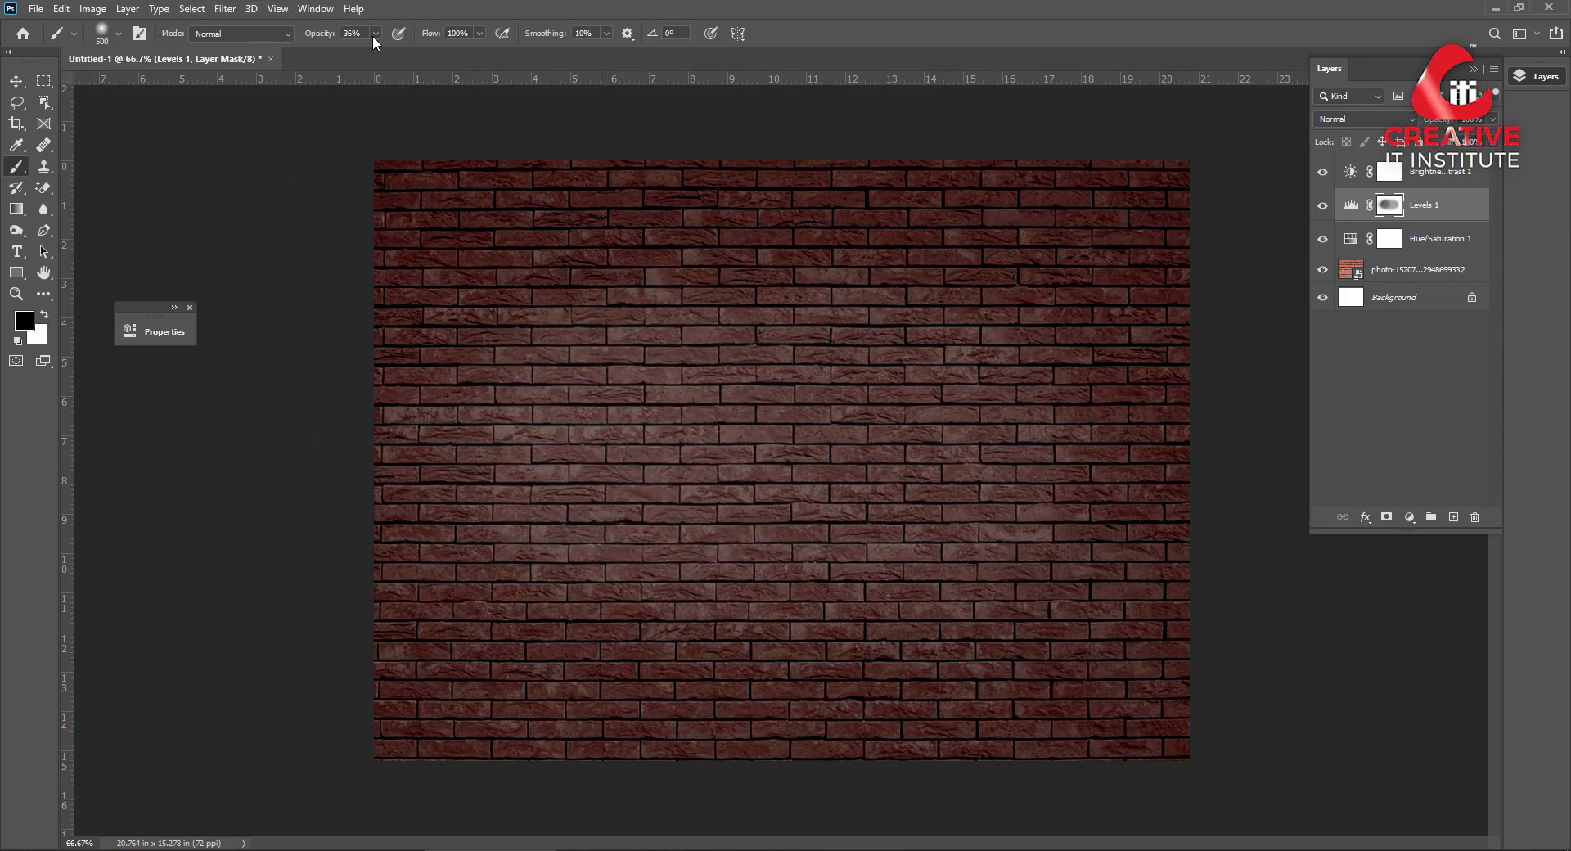
drag(373, 34, 403, 54)
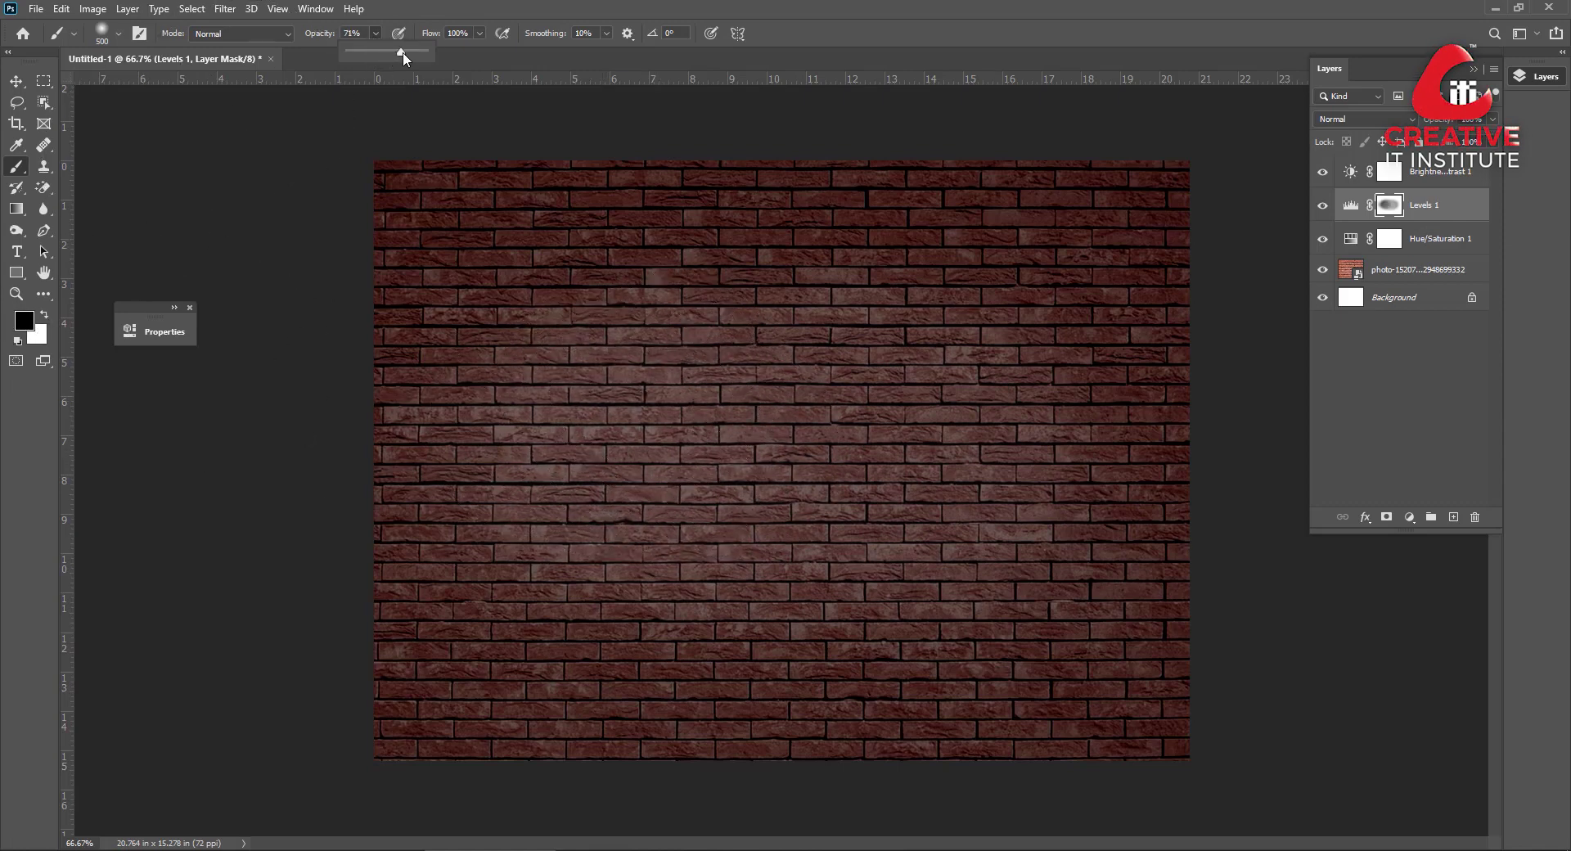
click(783, 7)
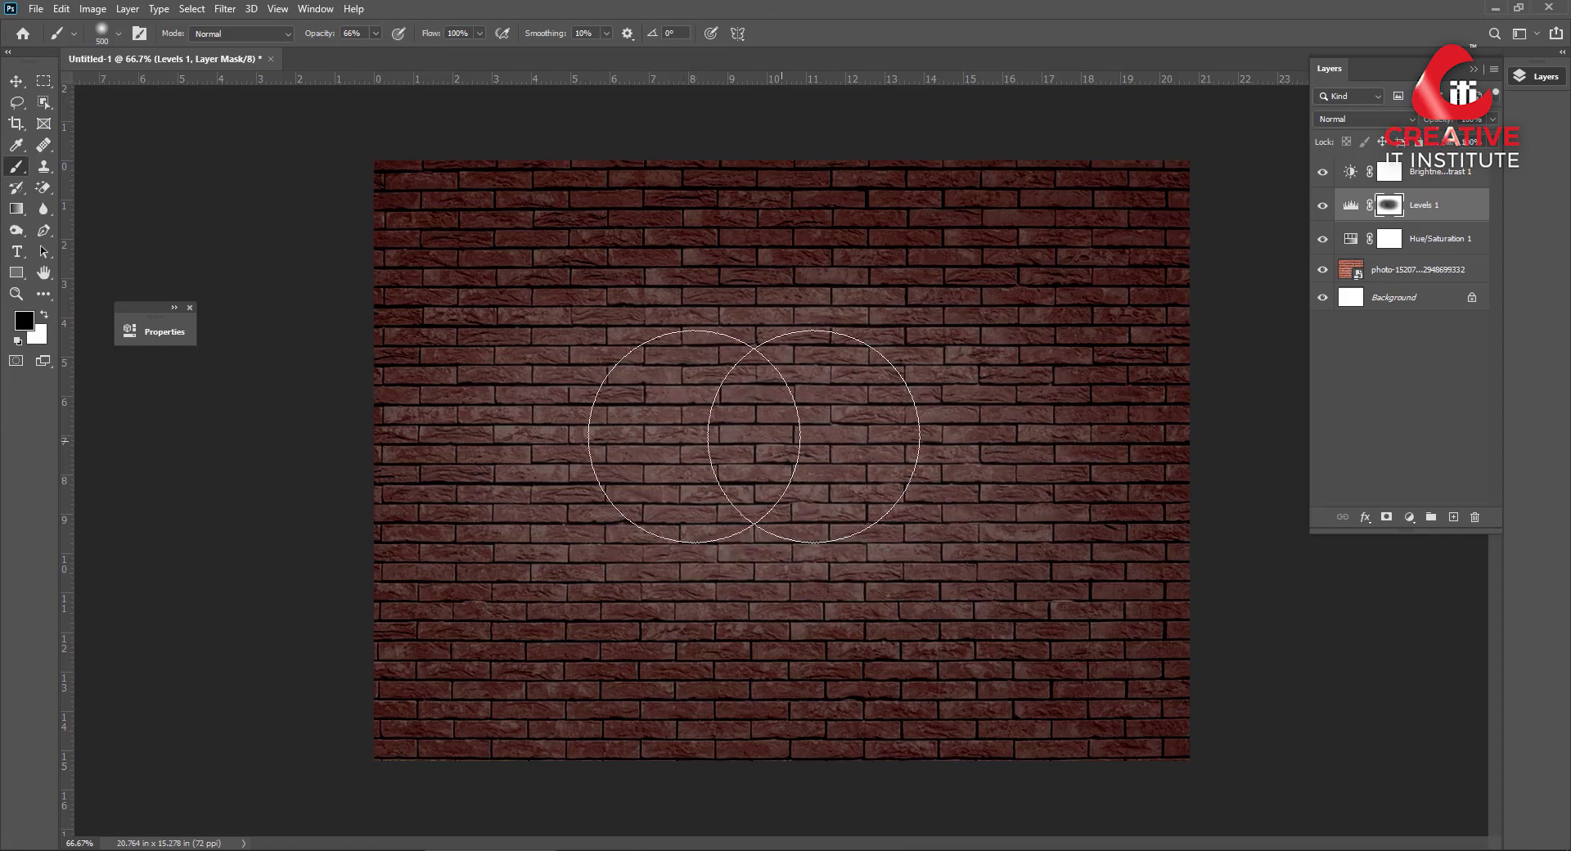
mouse_move(814, 436)
mouse_down()
mouse_move(946, 474)
mouse_move(684, 508)
mouse_move(788, 508)
mouse_move(854, 424)
mouse_move(1045, 470)
mouse_move(659, 519)
mouse_move(561, 420)
mouse_move(724, 403)
mouse_move(1003, 414)
mouse_move(824, 544)
mouse_move(577, 501)
mouse_move(572, 445)
mouse_move(709, 400)
mouse_move(968, 421)
mouse_move(996, 504)
mouse_move(778, 519)
mouse_move(539, 414)
mouse_move(1045, 391)
mouse_move(1046, 465)
mouse_move(877, 502)
mouse_move(936, 400)
mouse_move(753, 484)
mouse_move(561, 489)
mouse_move(690, 554)
mouse_move(842, 499)
mouse_move(851, 414)
mouse_up()
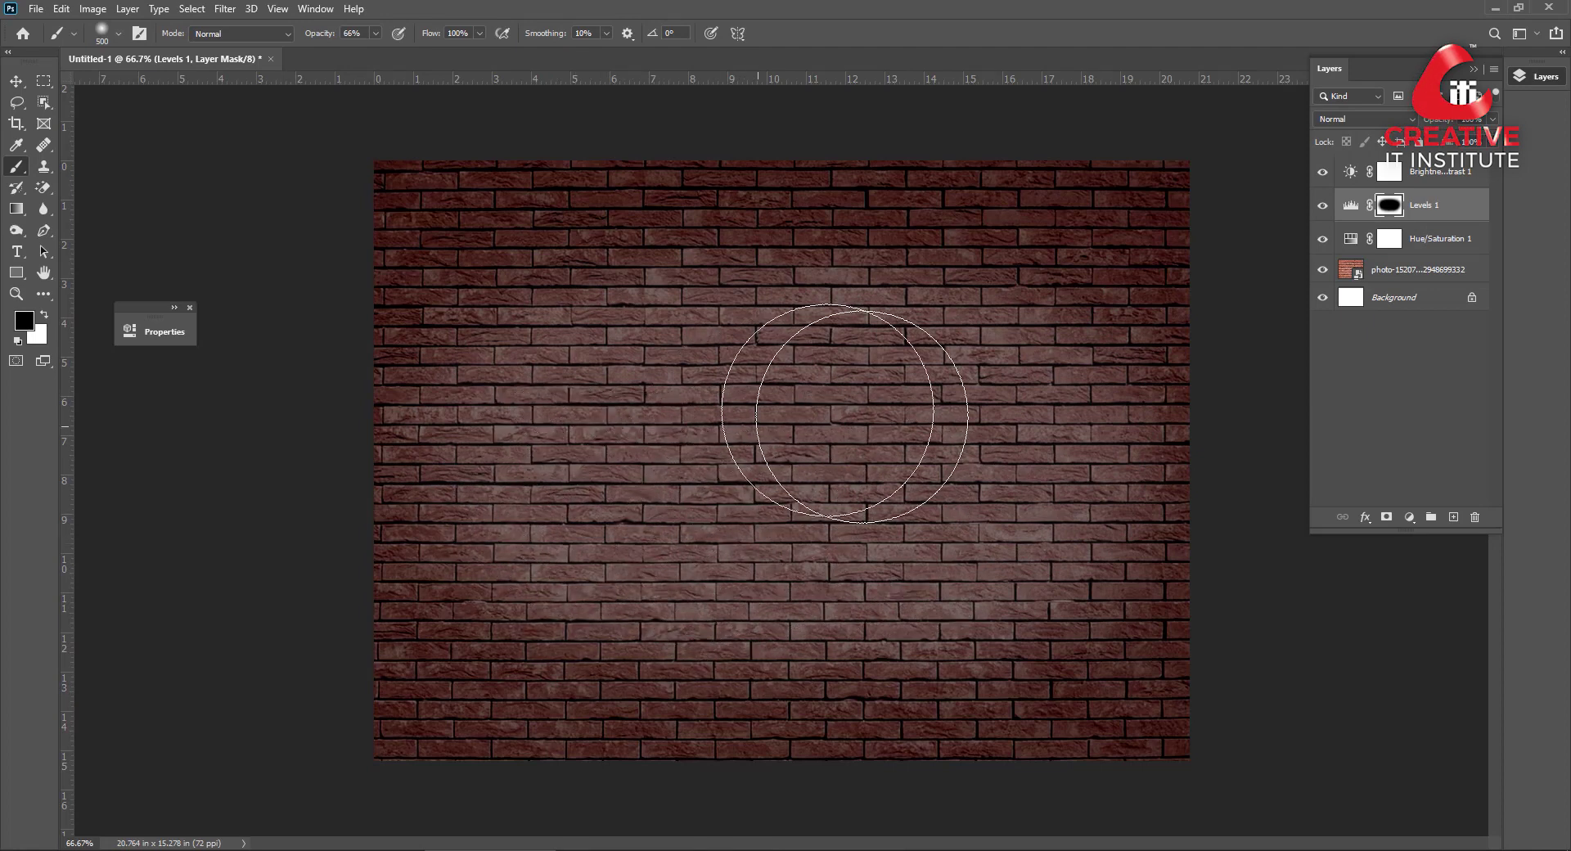
Switch the foreground color to white and add the horizontal text CREATIVE in white Source Sans Pro Black at 267 pt.
click(45, 316)
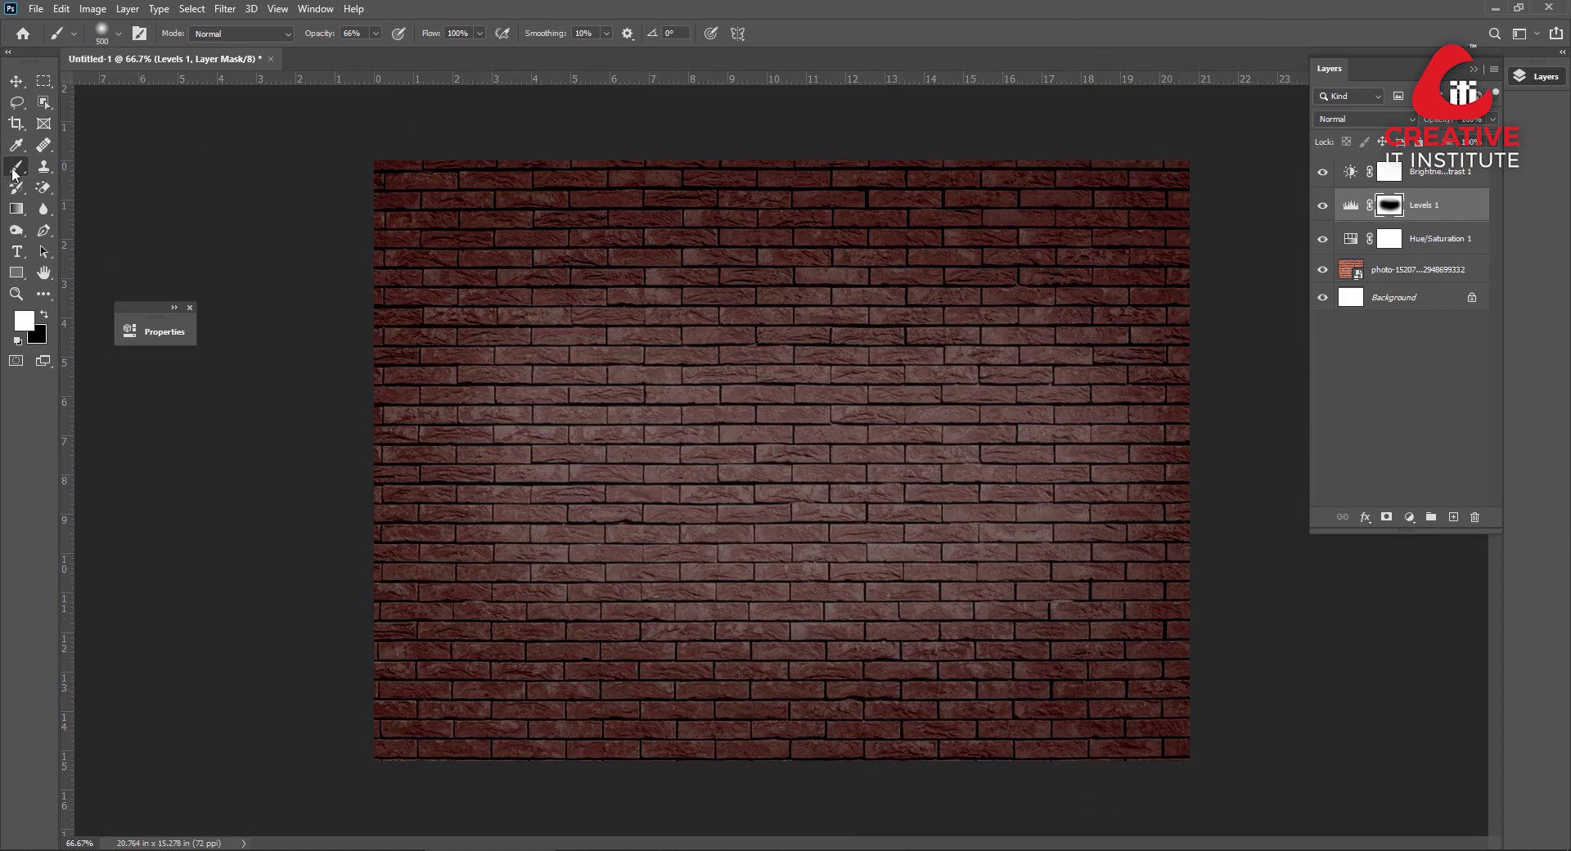
click(12, 256)
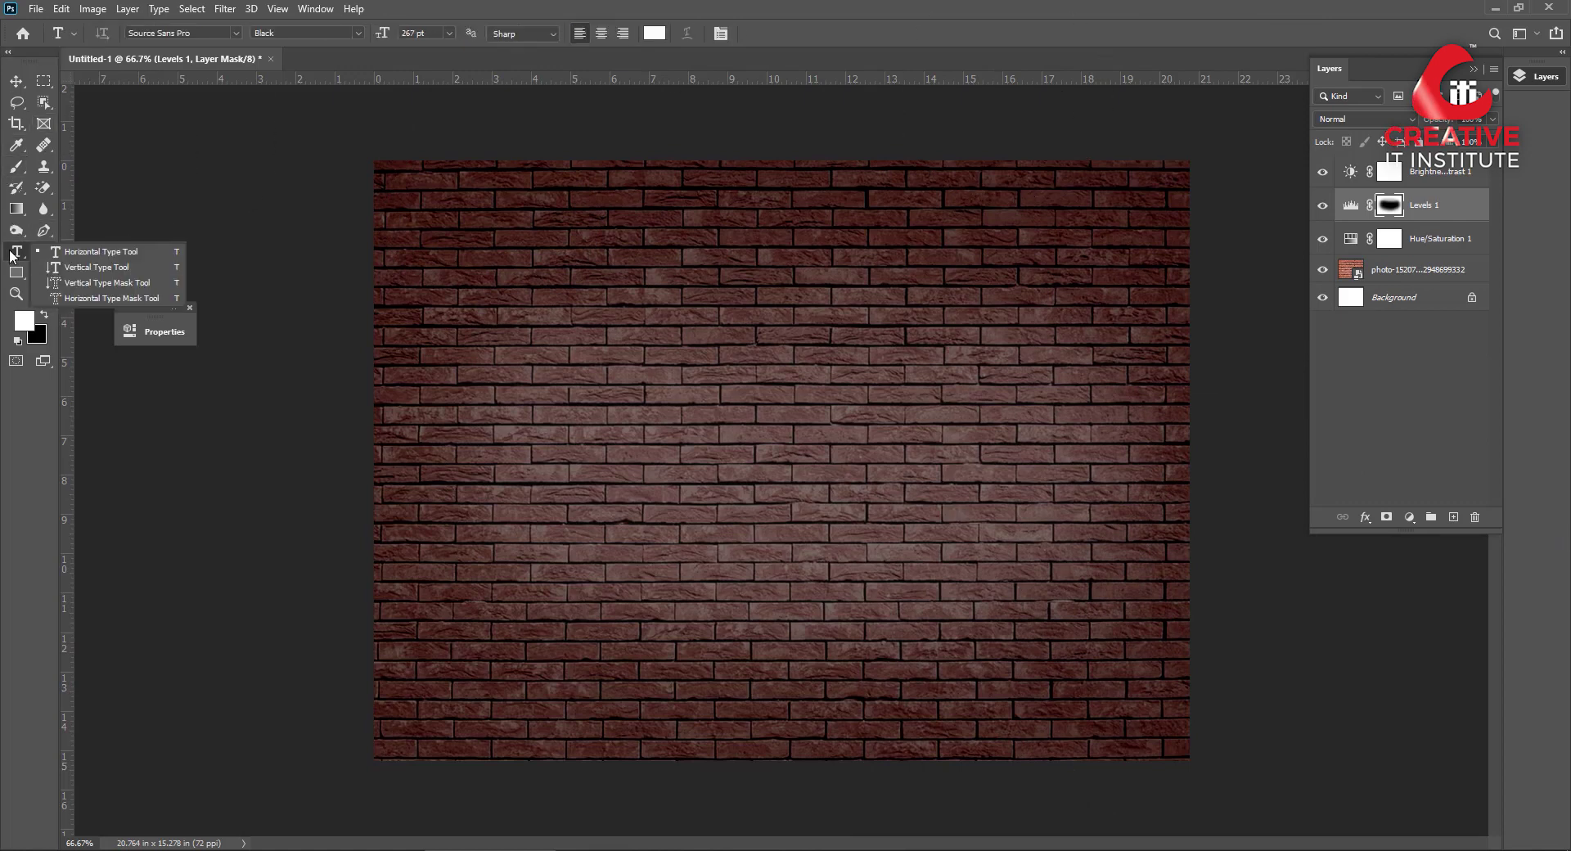
click(82, 249)
click(696, 472)
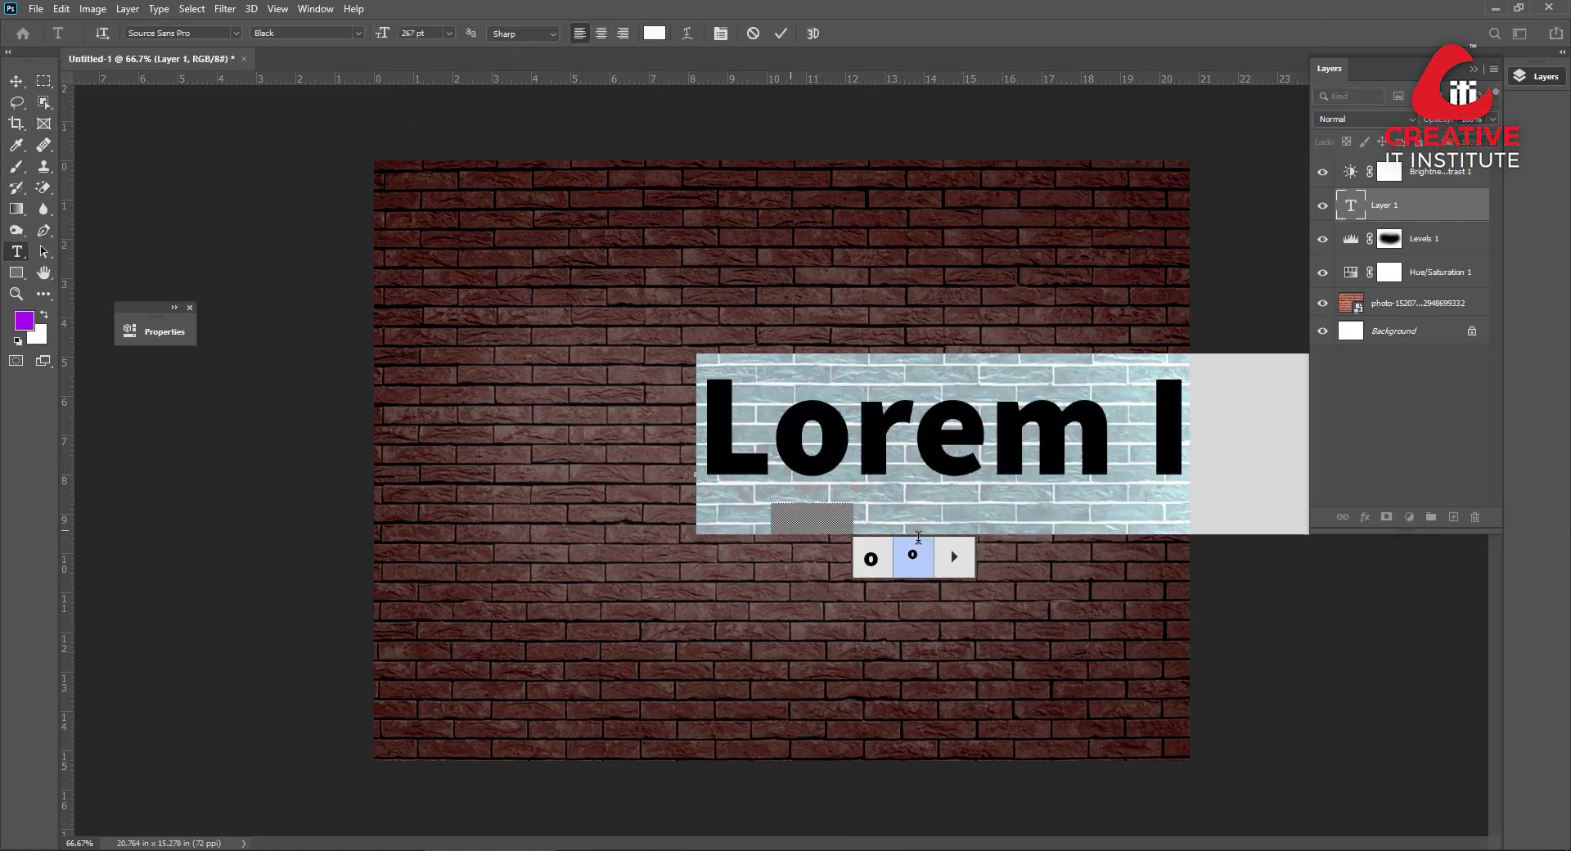
text(C)
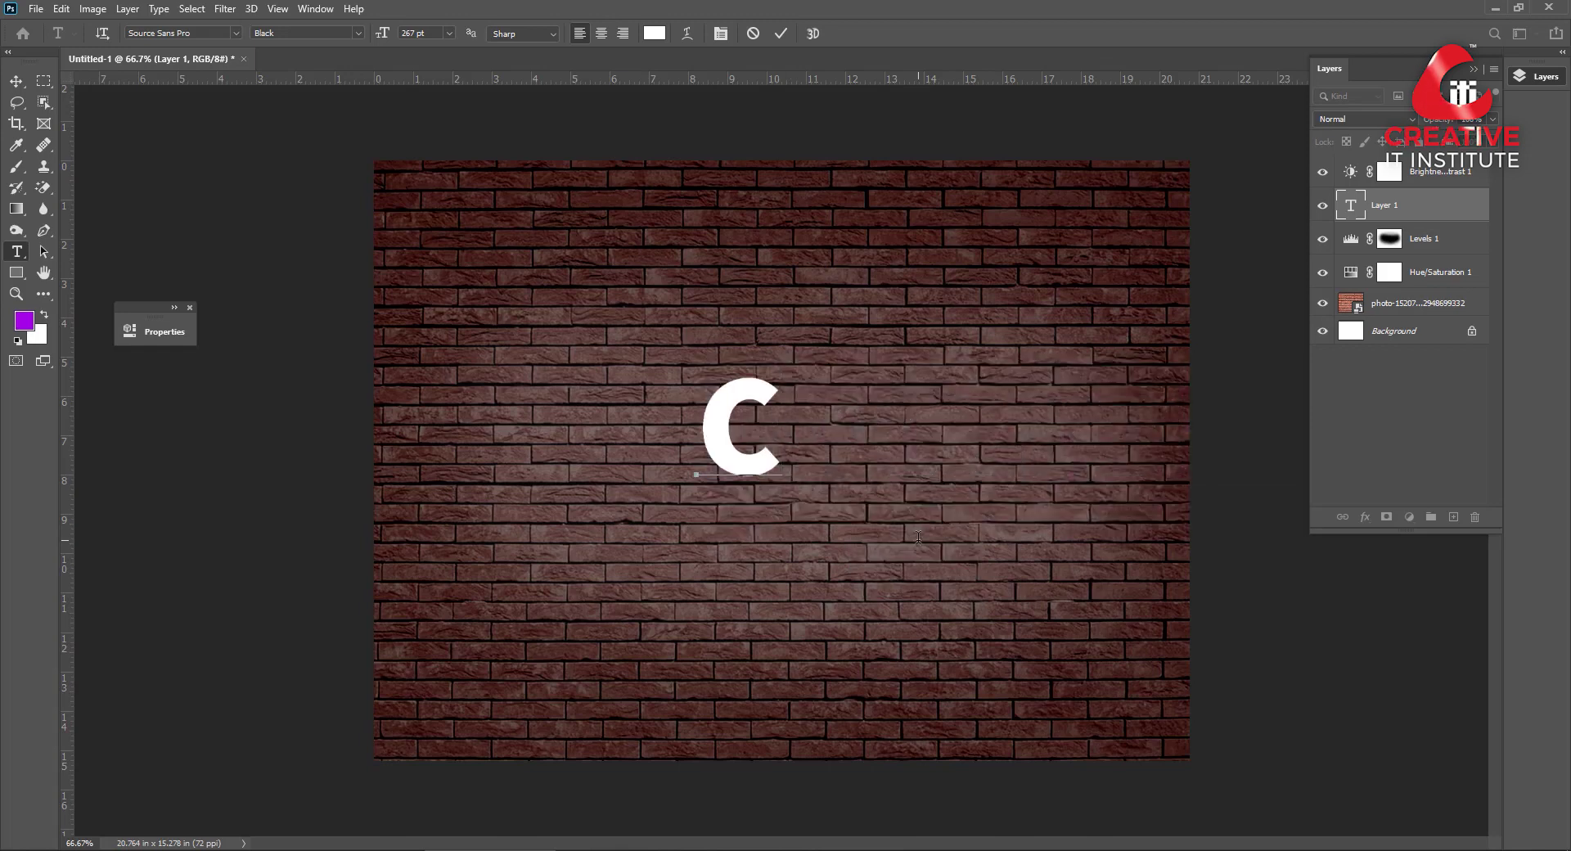
text(ATIVE)
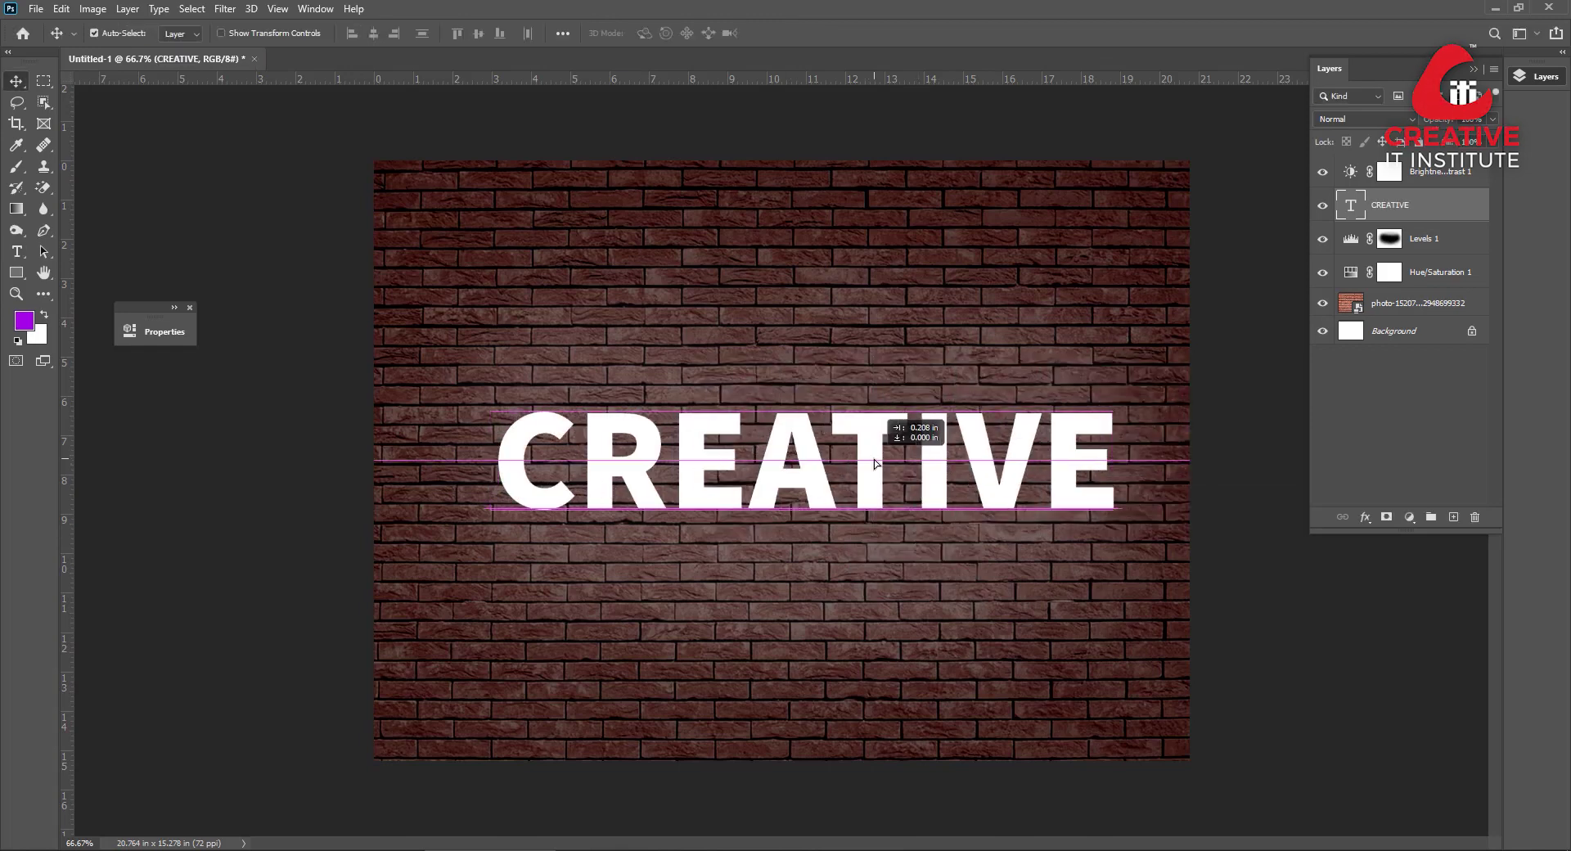
Position the CREATIVE text over the lighter middle of the brick wall.
drag(904, 450, 871, 488)
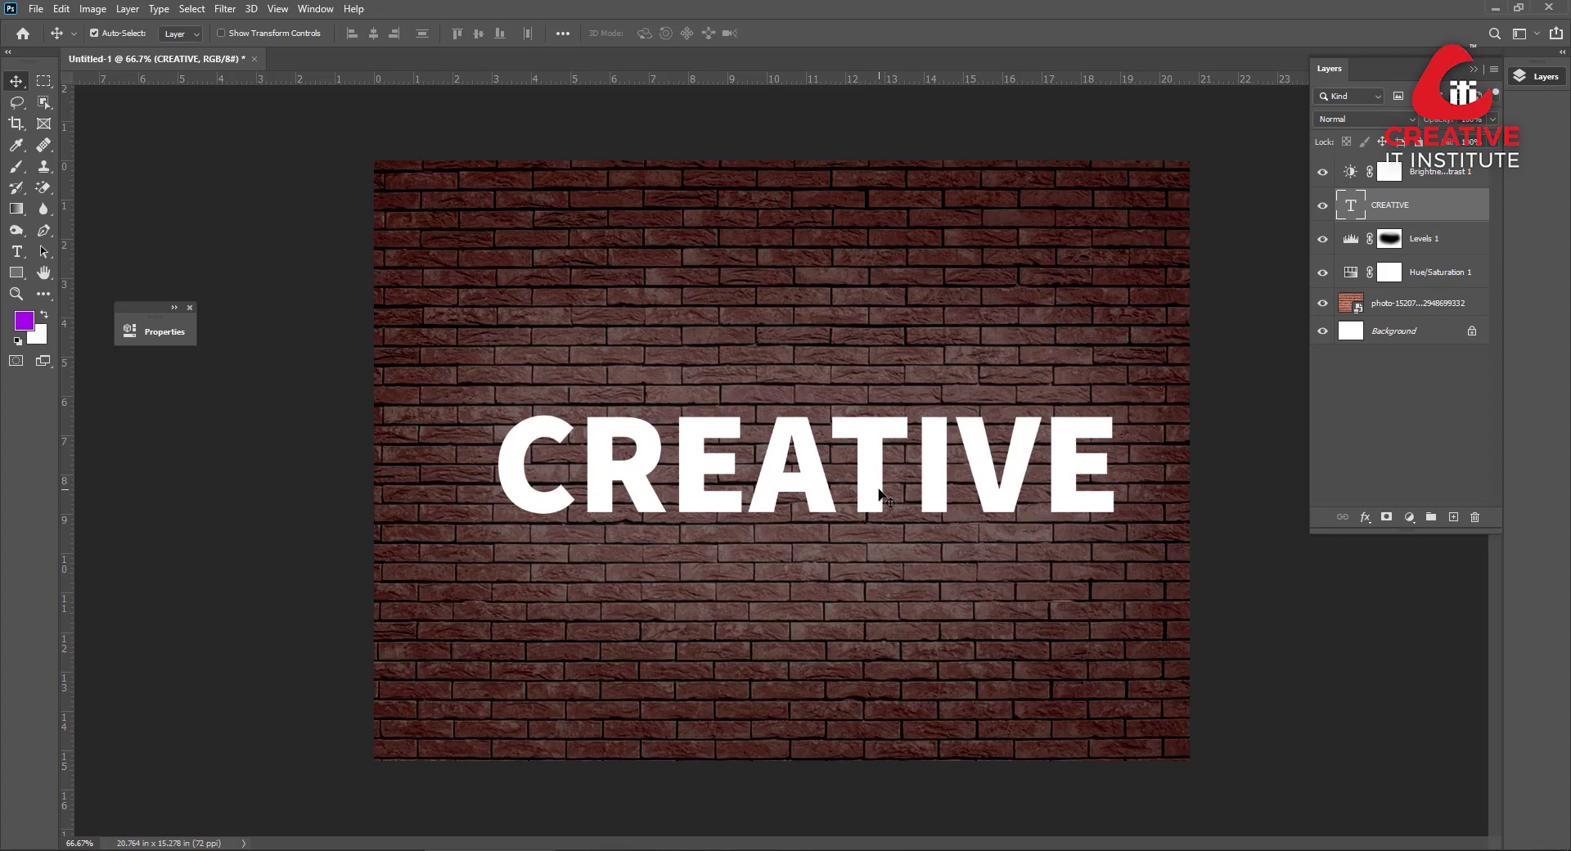
drag(861, 501, 864, 499)
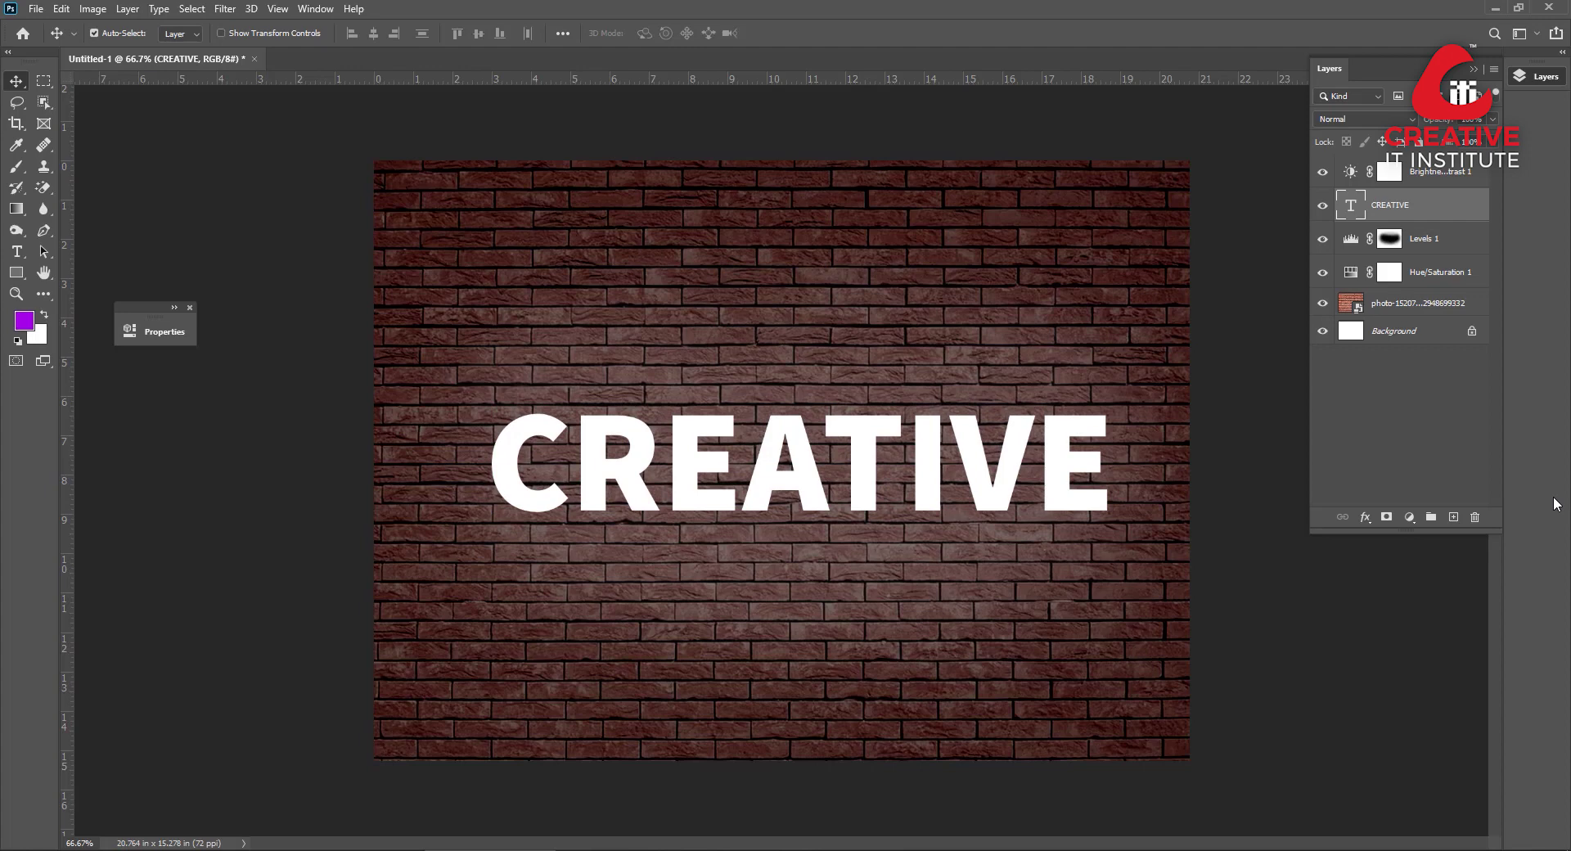
drag(1050, 494, 998, 458)
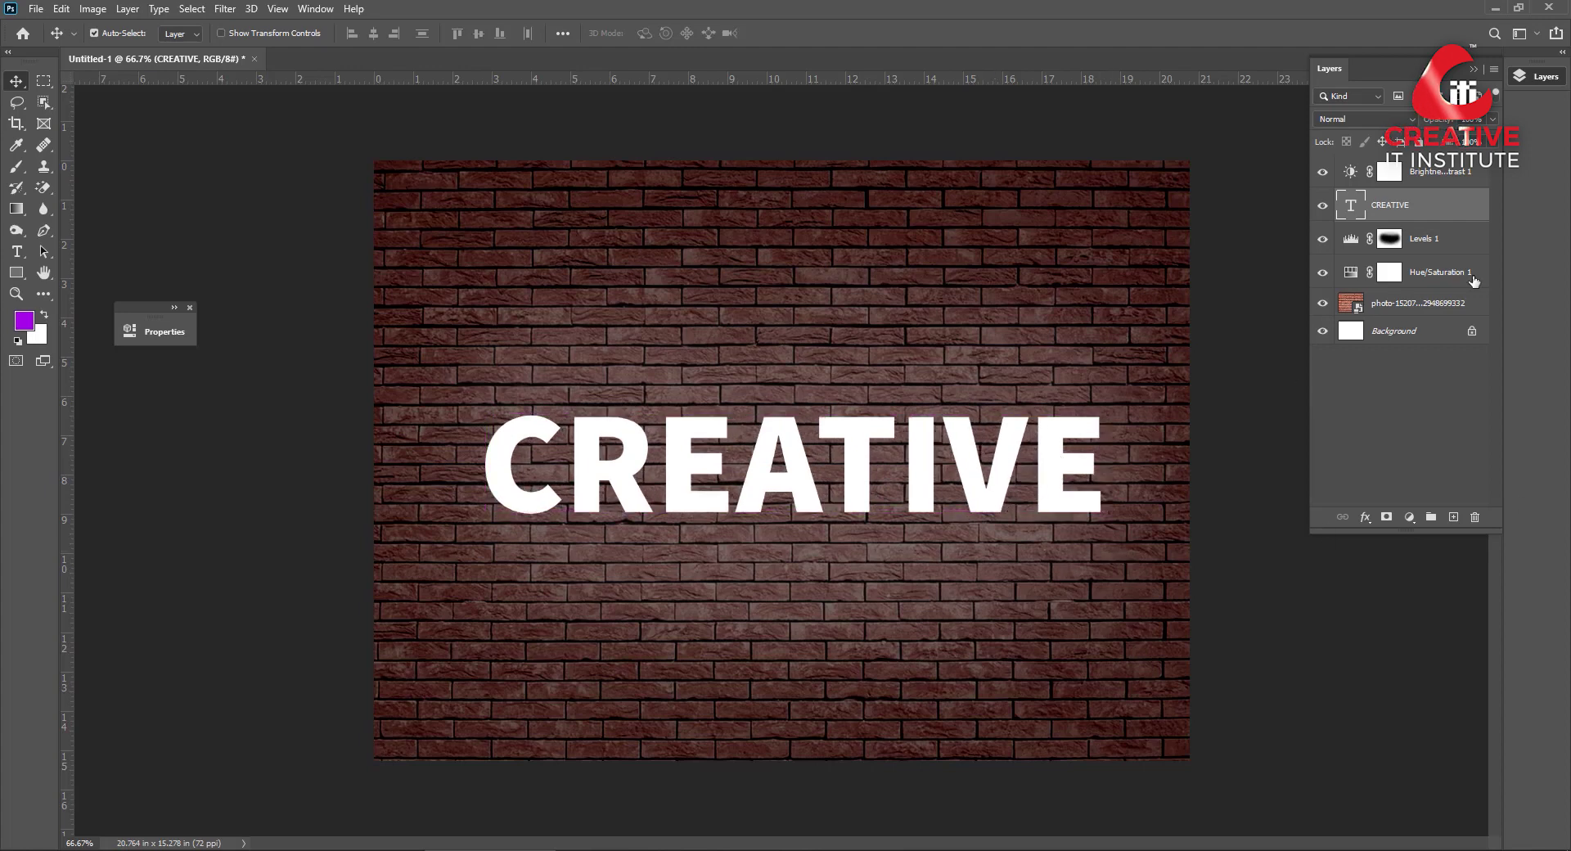
drag(1096, 430, 1103, 430)
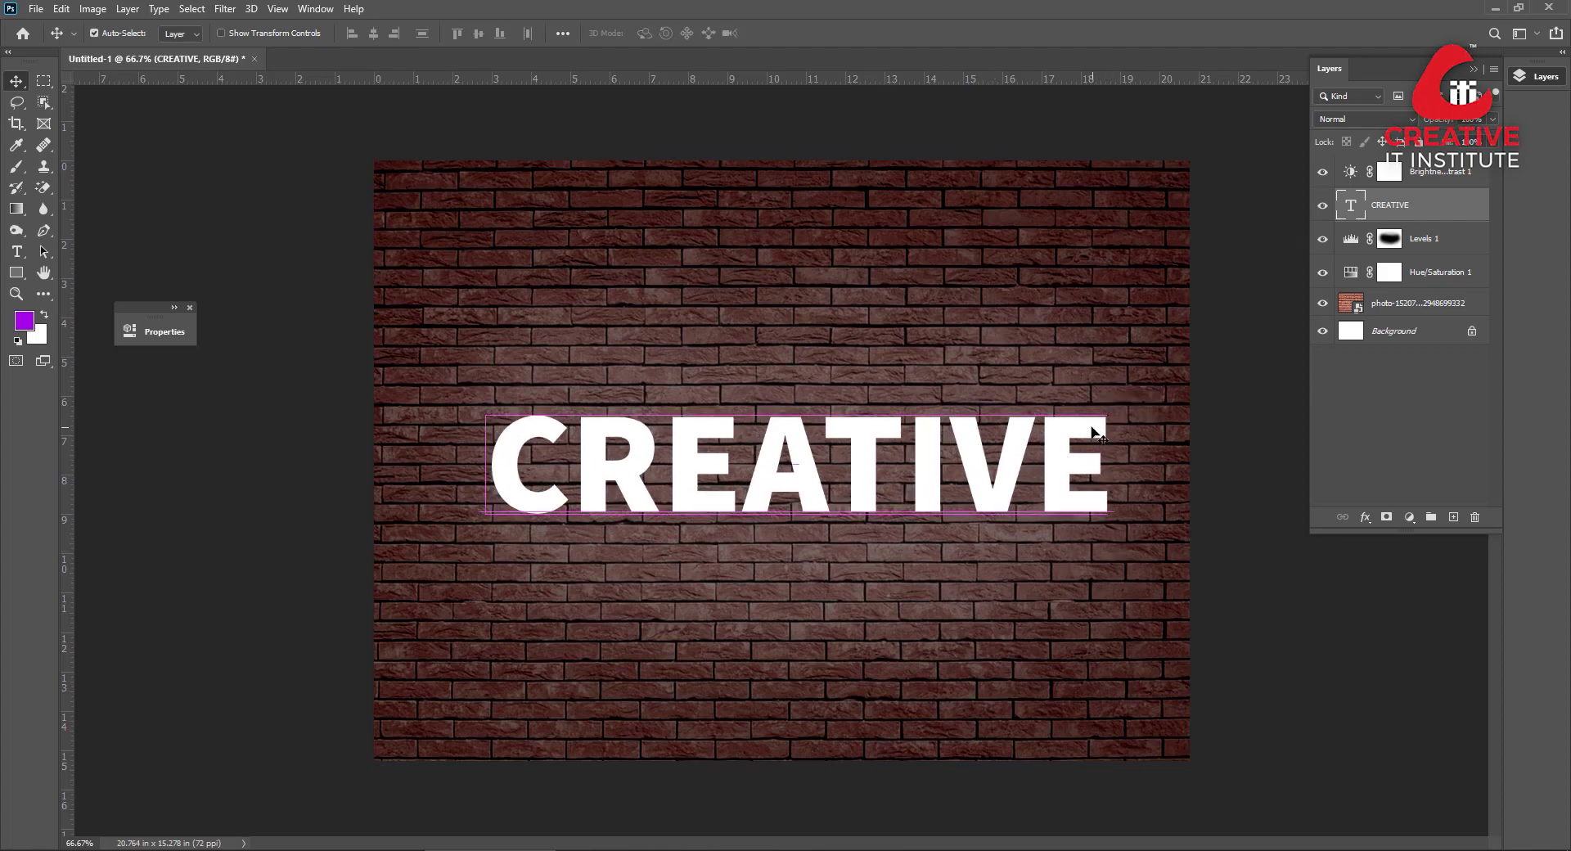
Set the CREATIVE text's fill opacity to 0% and give it a thin white inside stroke at 100% opacity.
right_click(1431, 213)
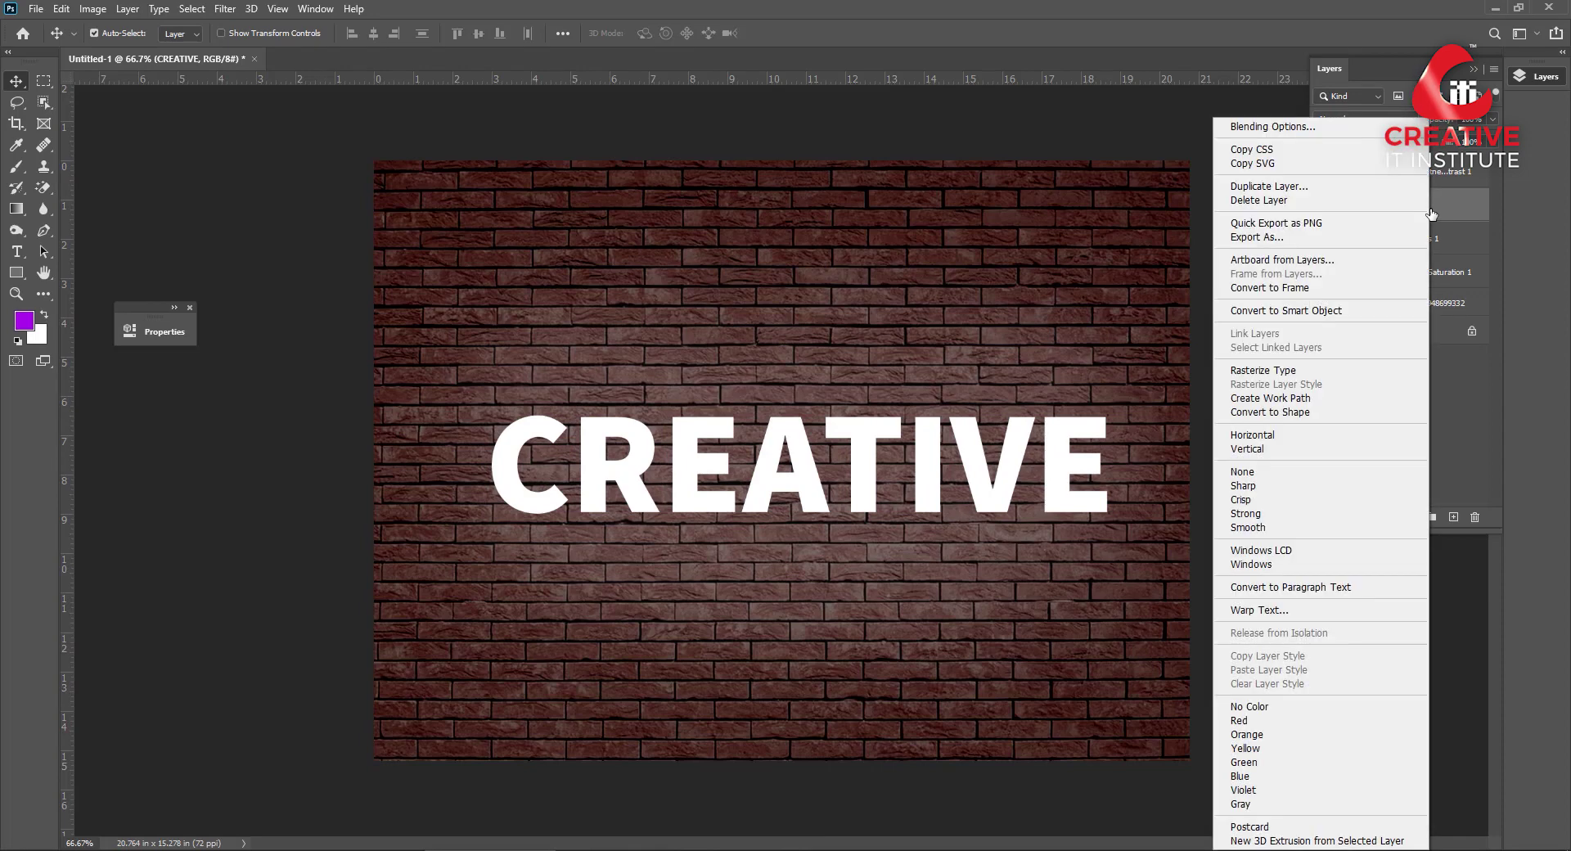
click(1306, 130)
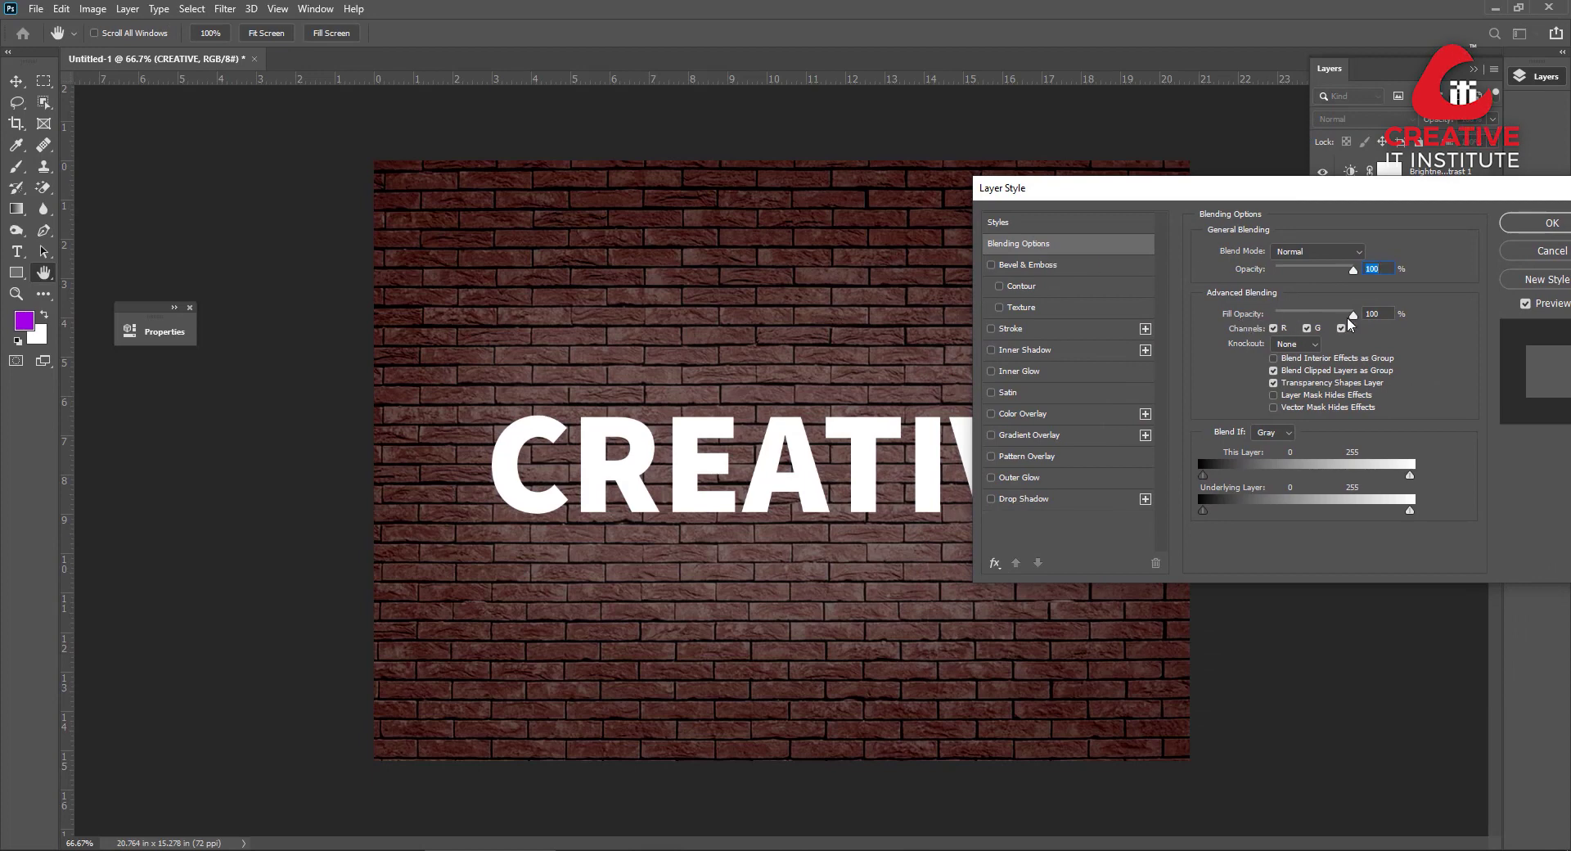
drag(1352, 315, 1273, 319)
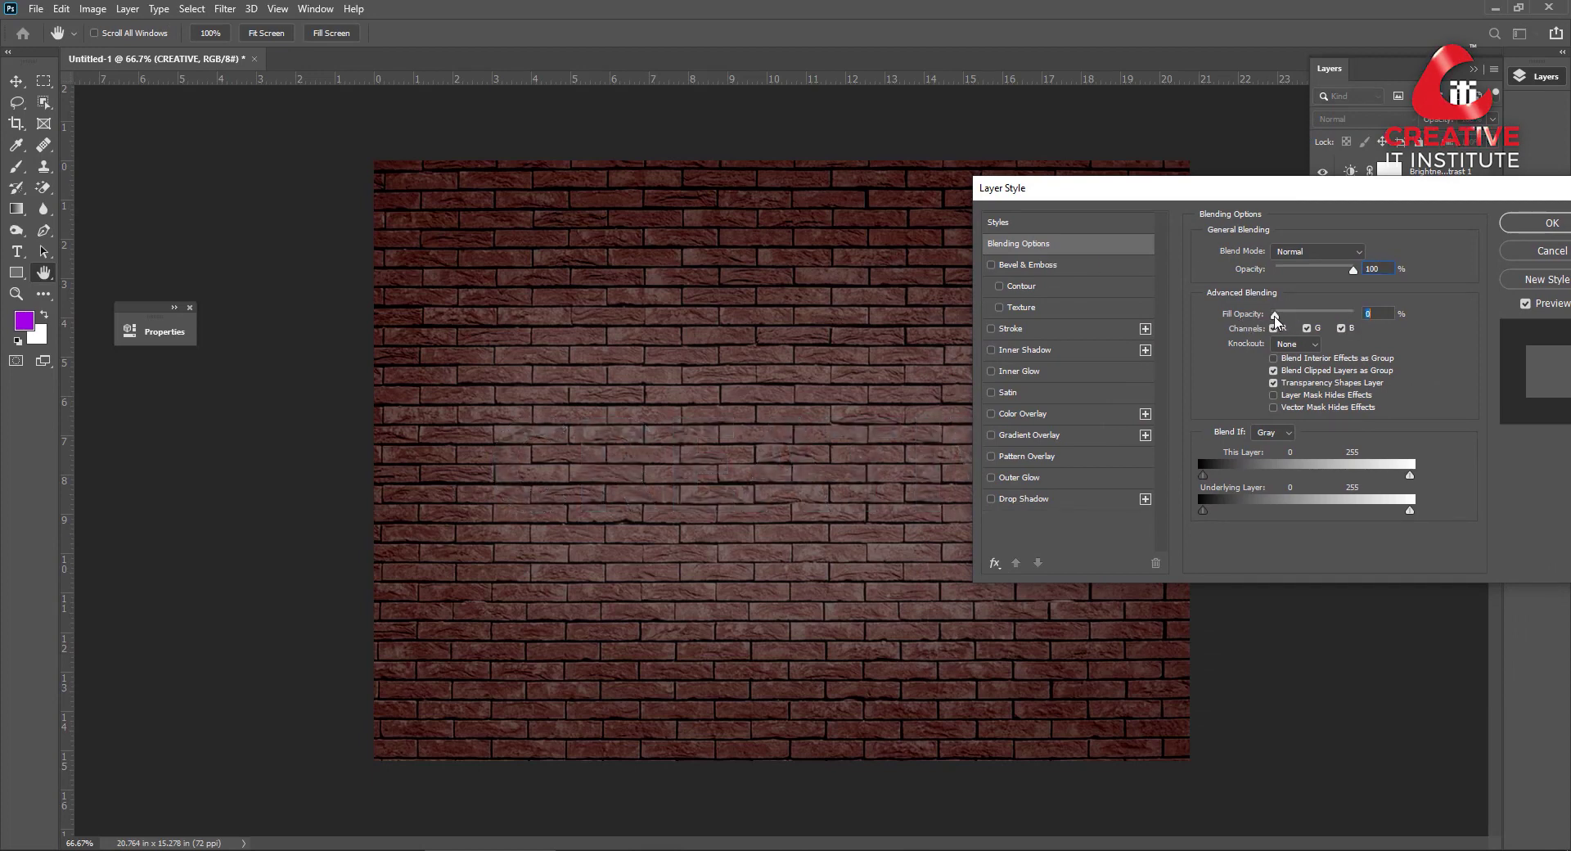
click(1023, 329)
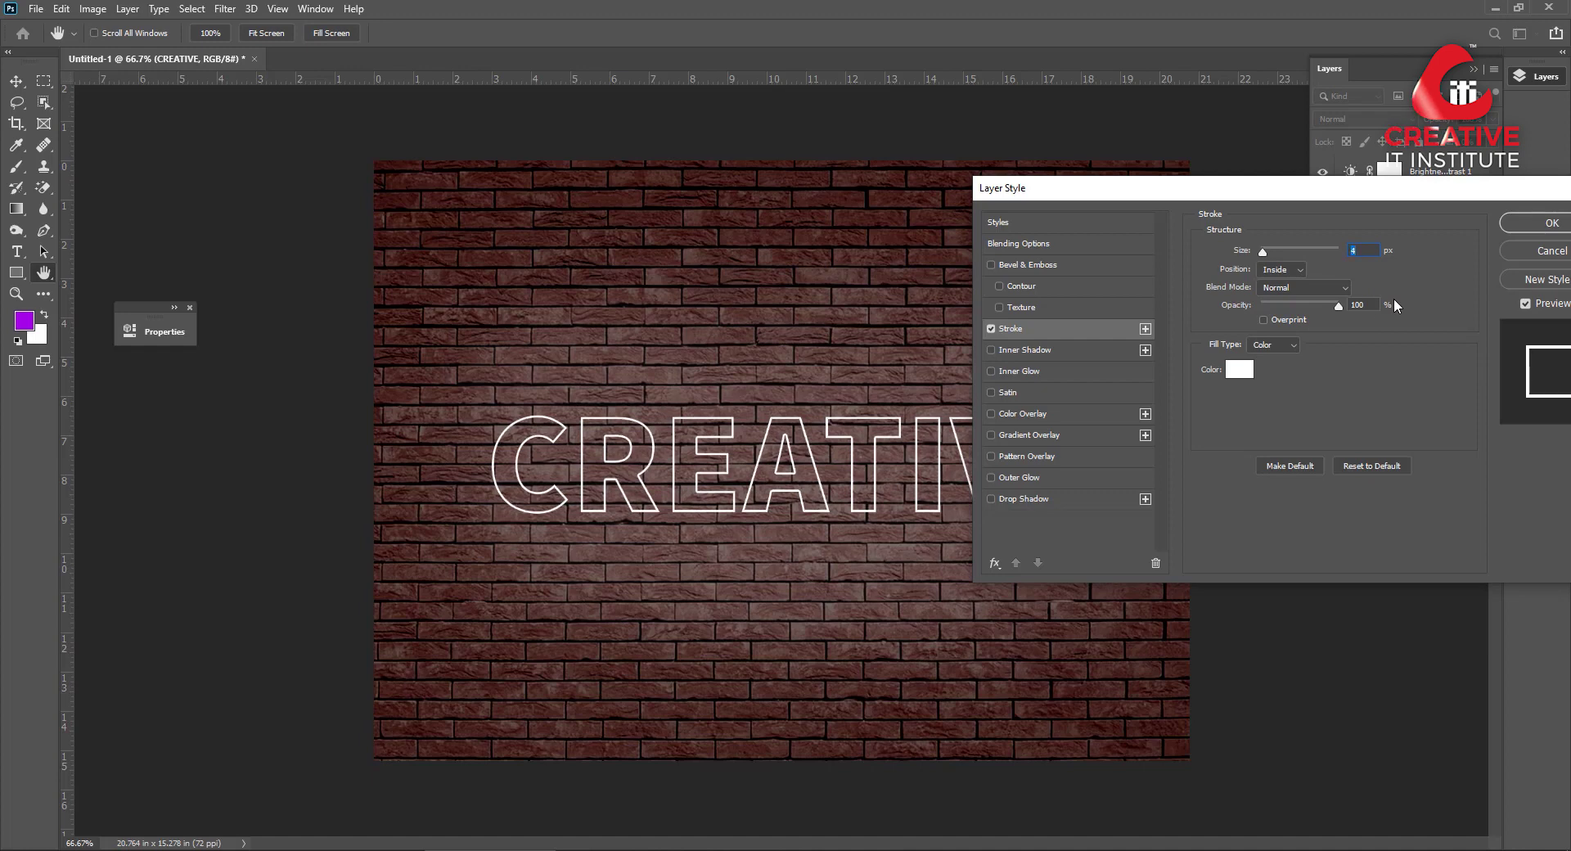
drag(1425, 191, 1324, 180)
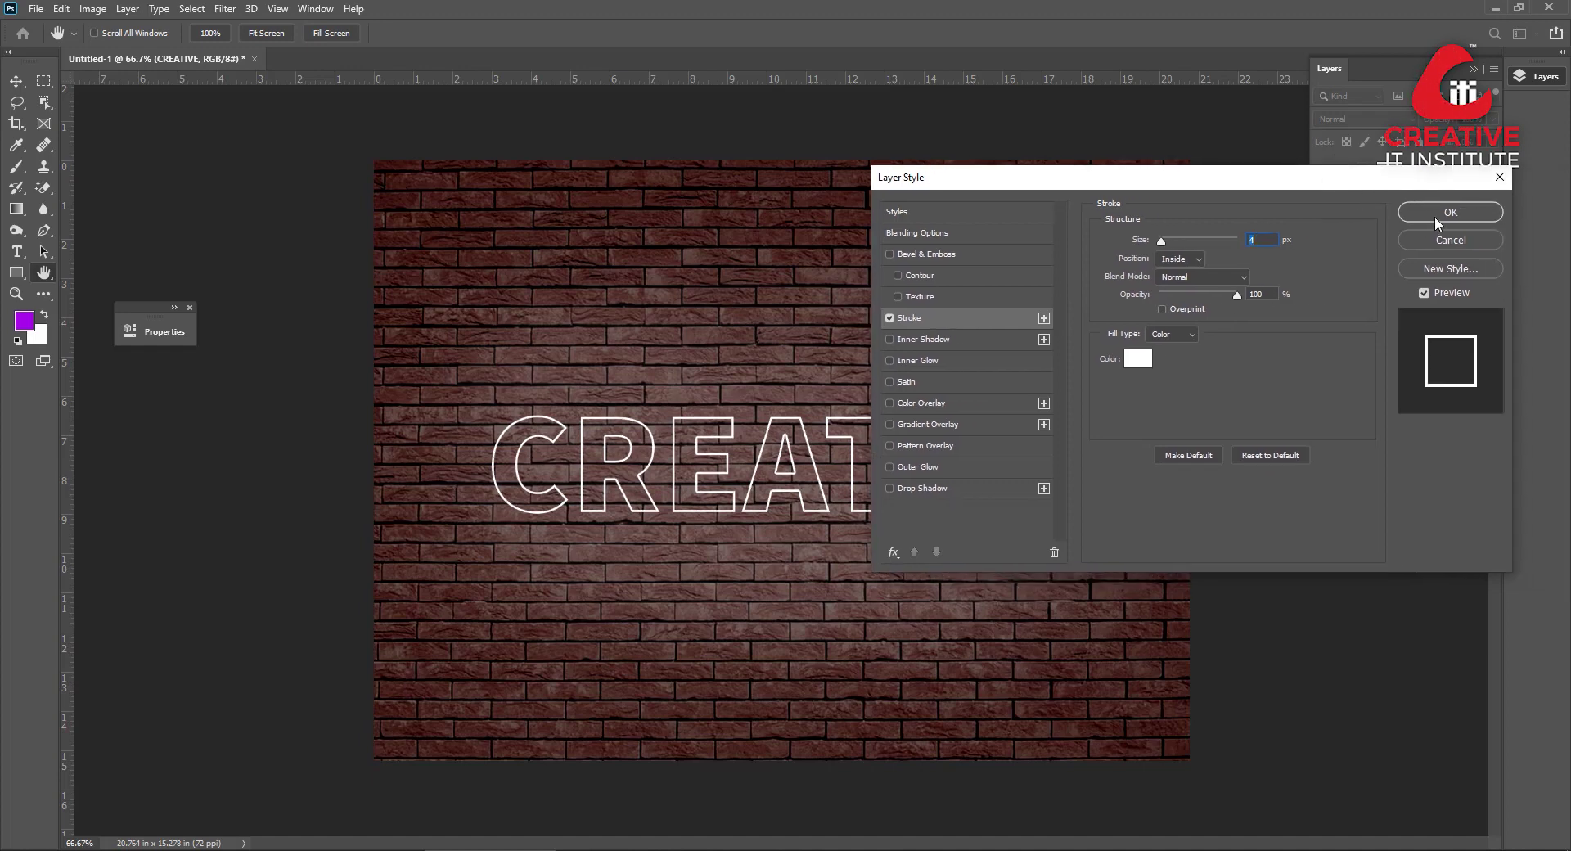
drag(1424, 177, 1527, 180)
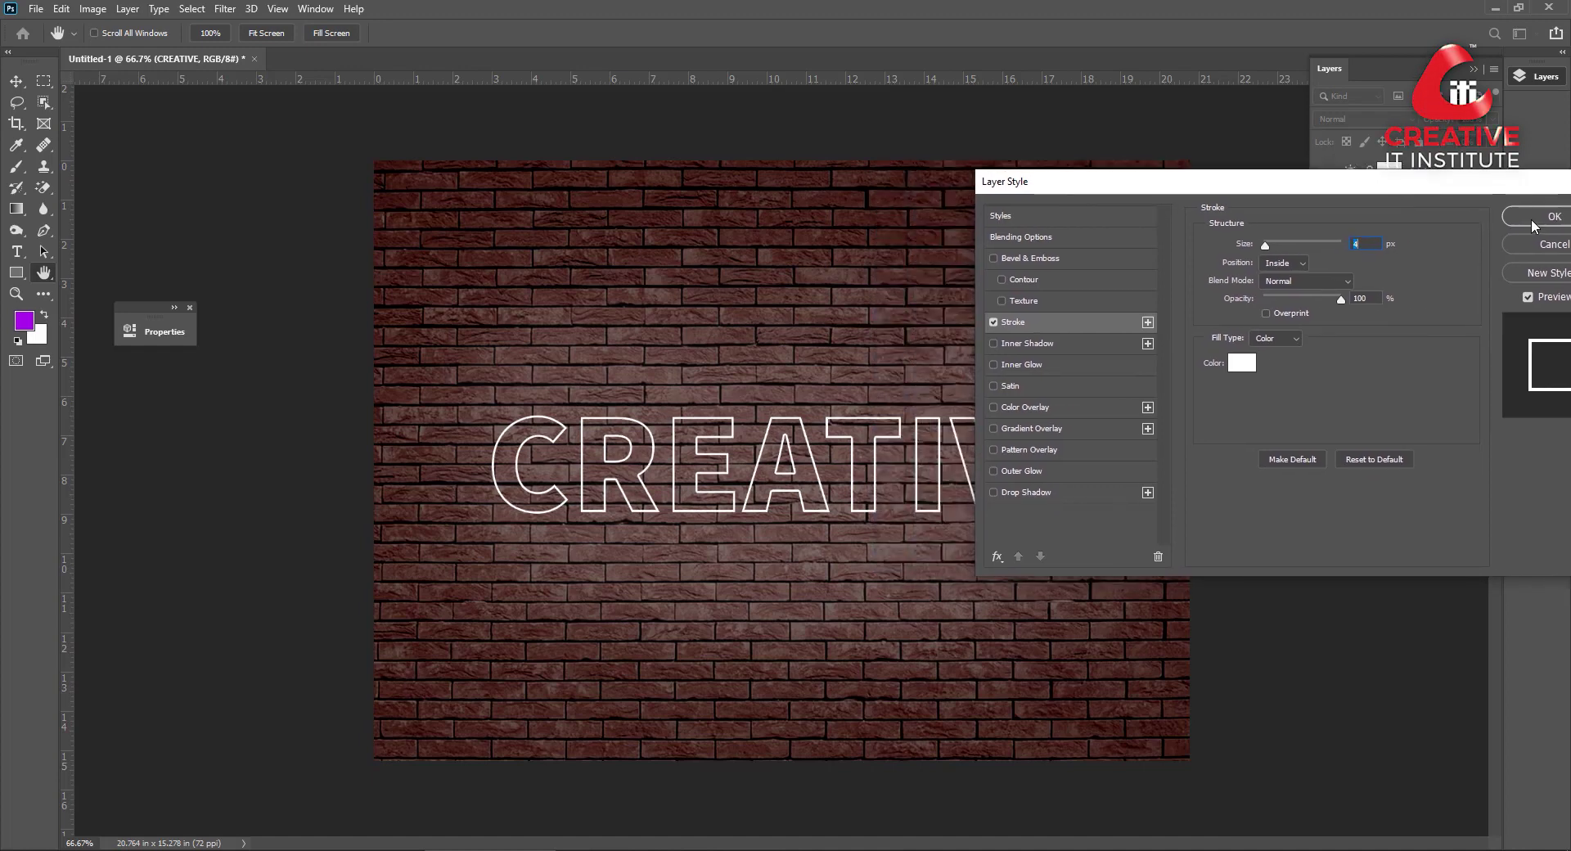
click(1530, 219)
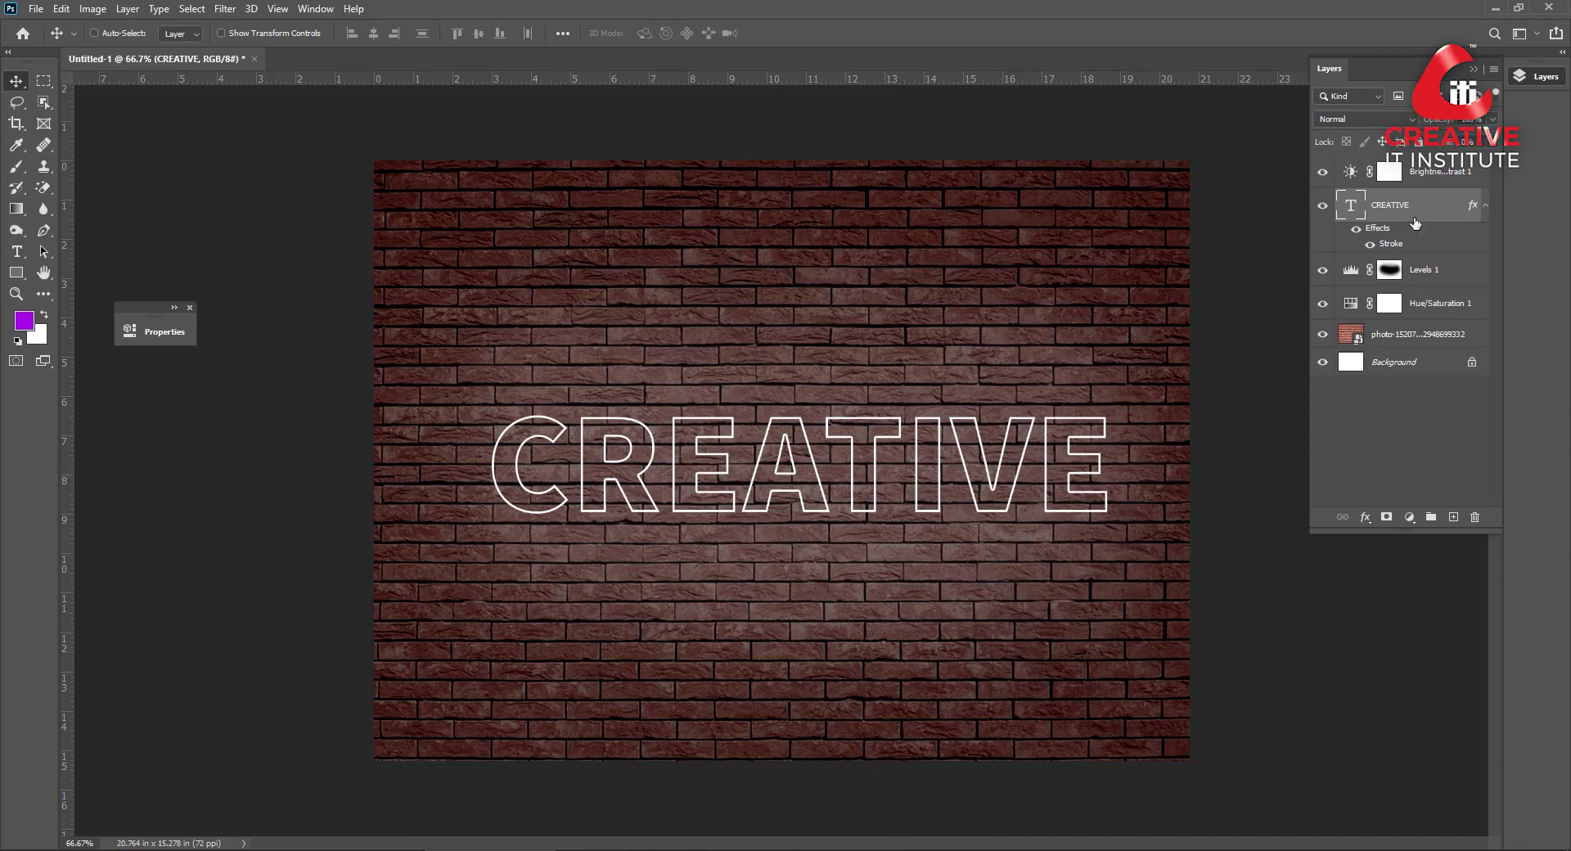
Duplicate the outlined CREATIVE layer and convert the copy to a smart object.
key(ctrl+j)
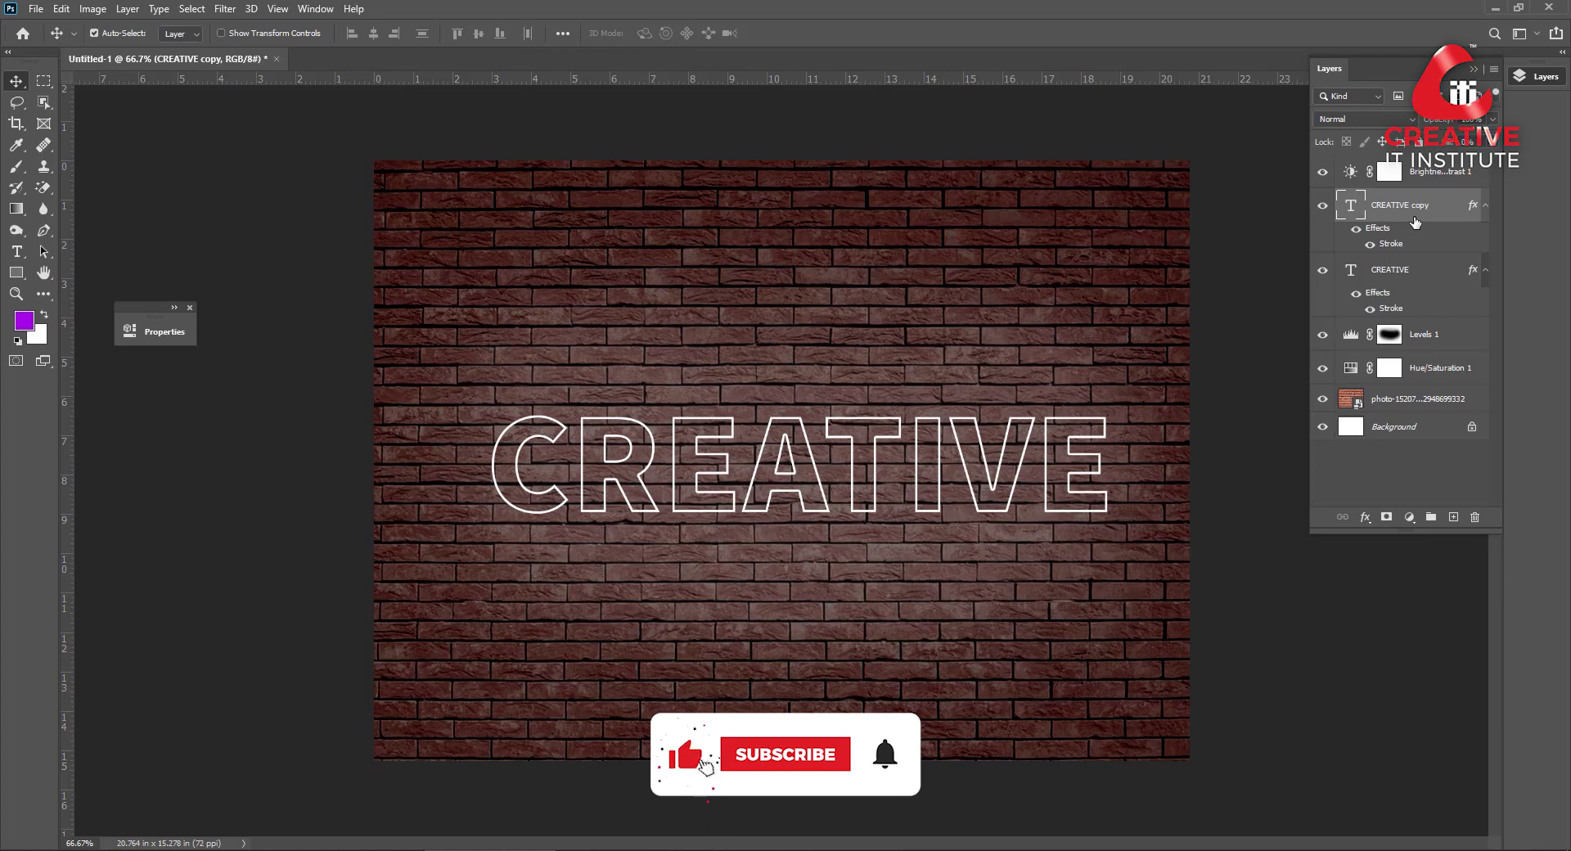
right_click(1418, 208)
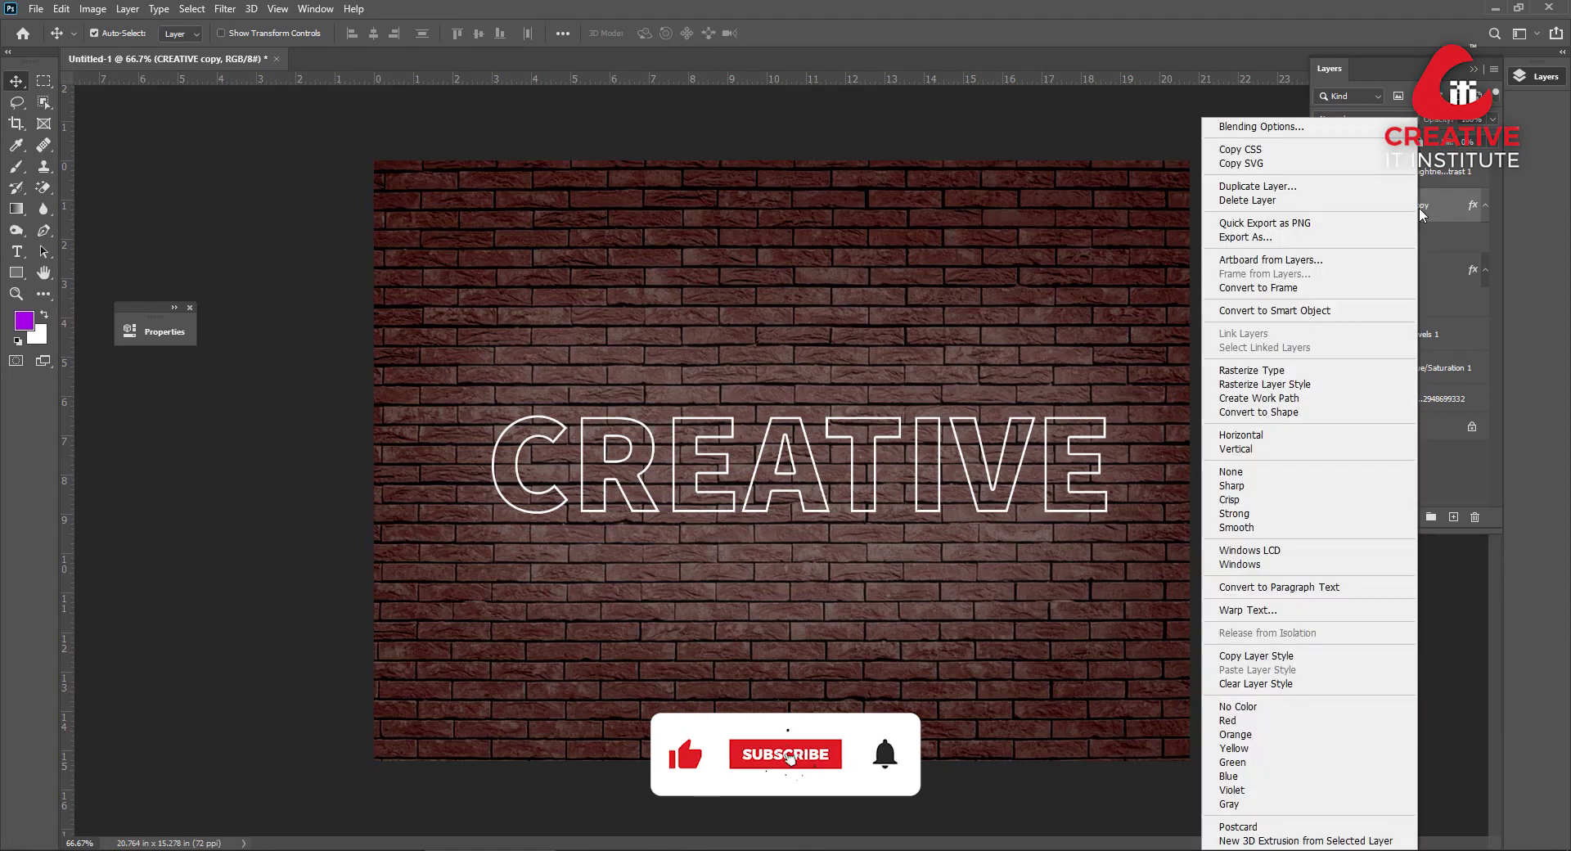
click(1271, 312)
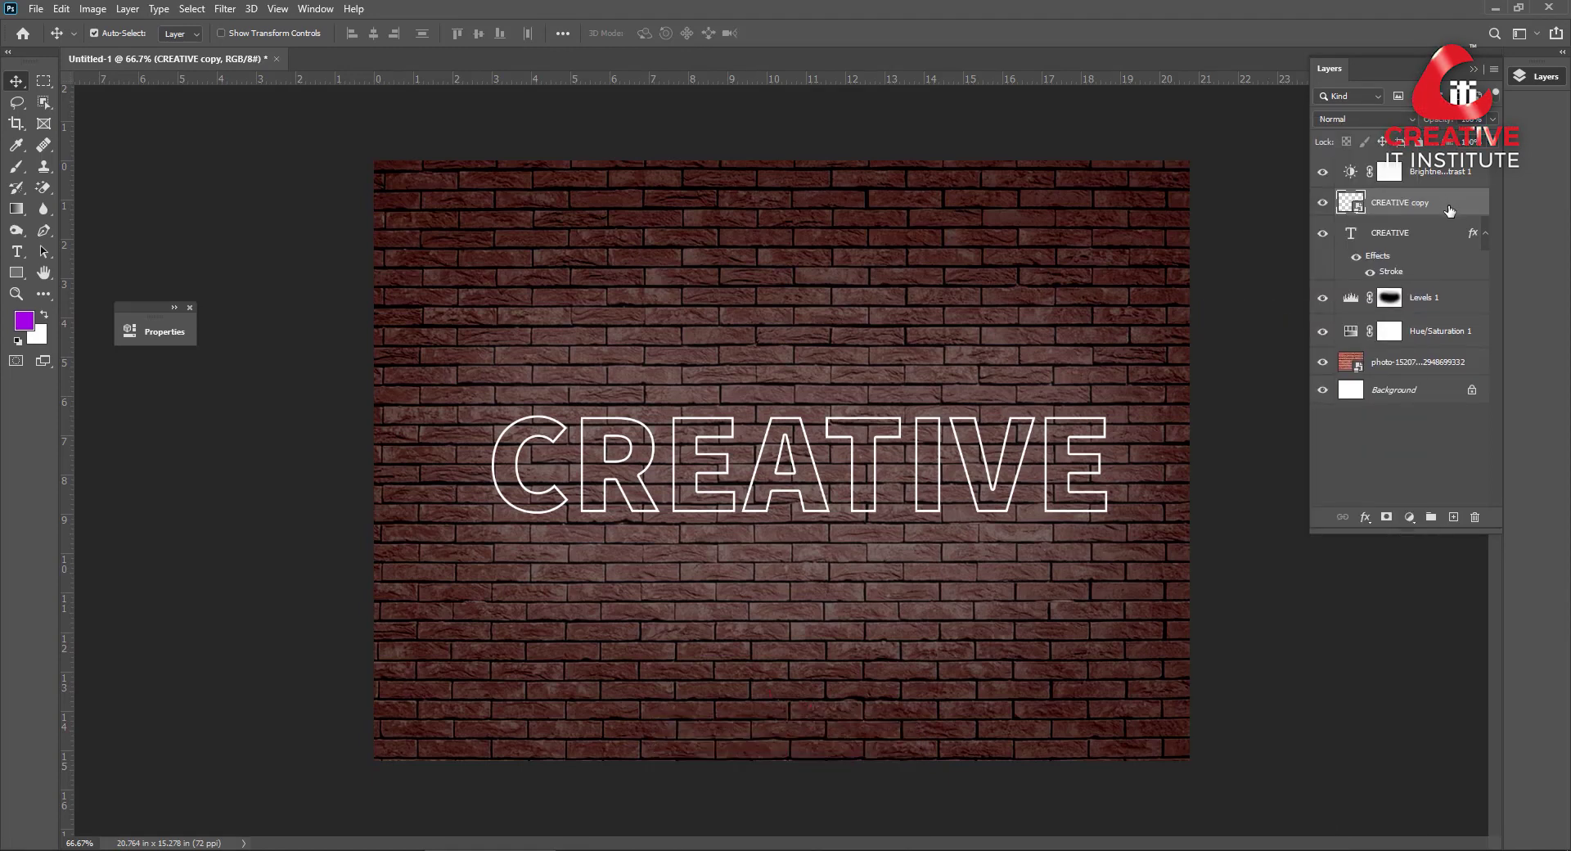
Add a white Screen outer glow to CREATIVE copy with 84% opacity, 9% spread and 13 px size.
right_click(1450, 211)
click(1250, 159)
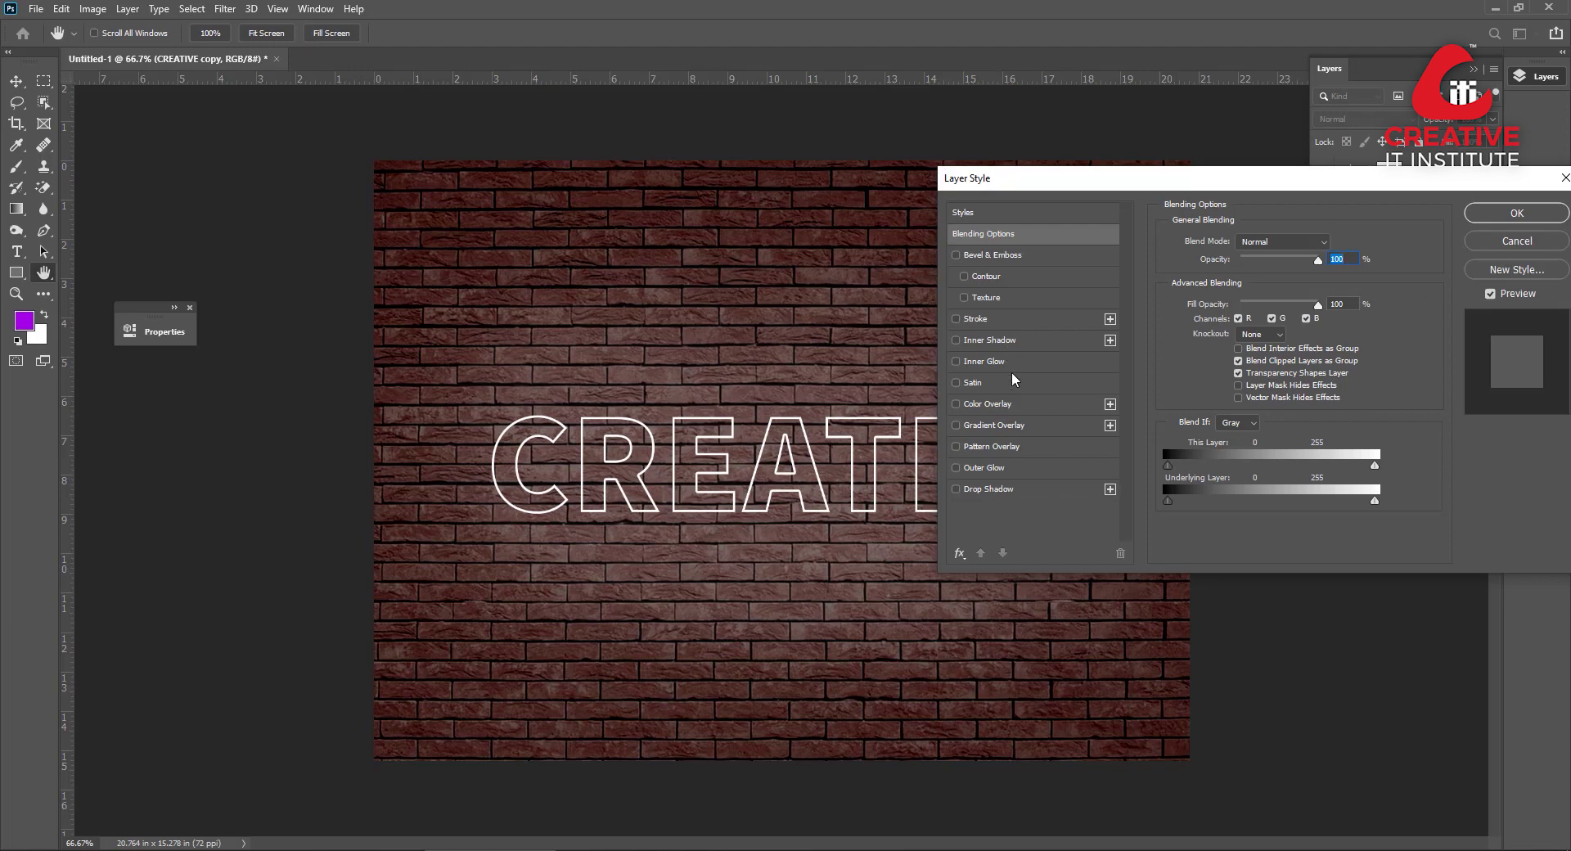
click(993, 468)
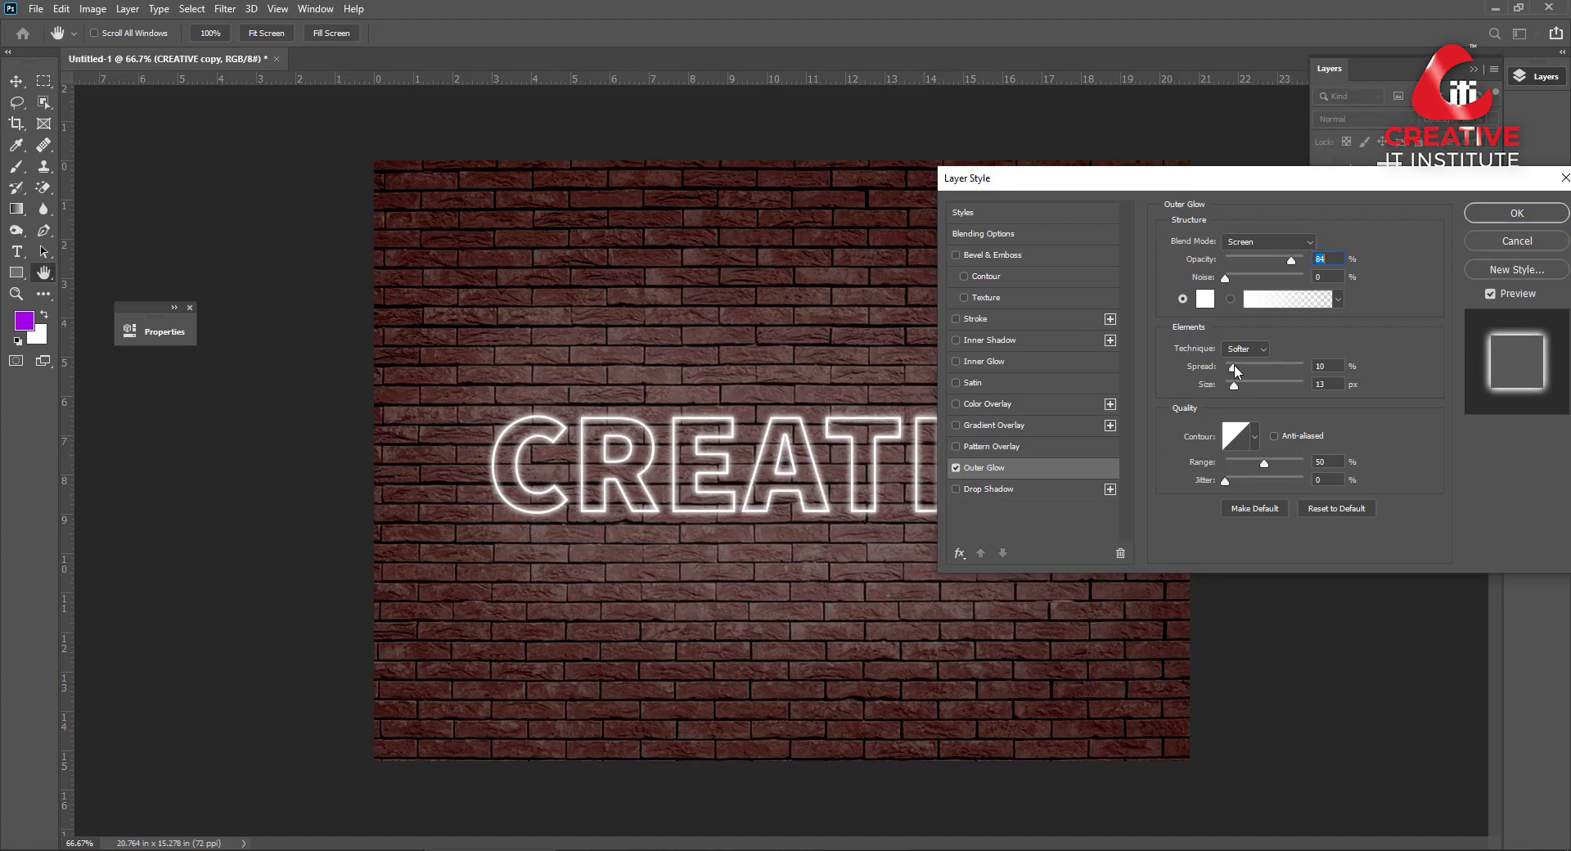
drag(1234, 366, 1236, 389)
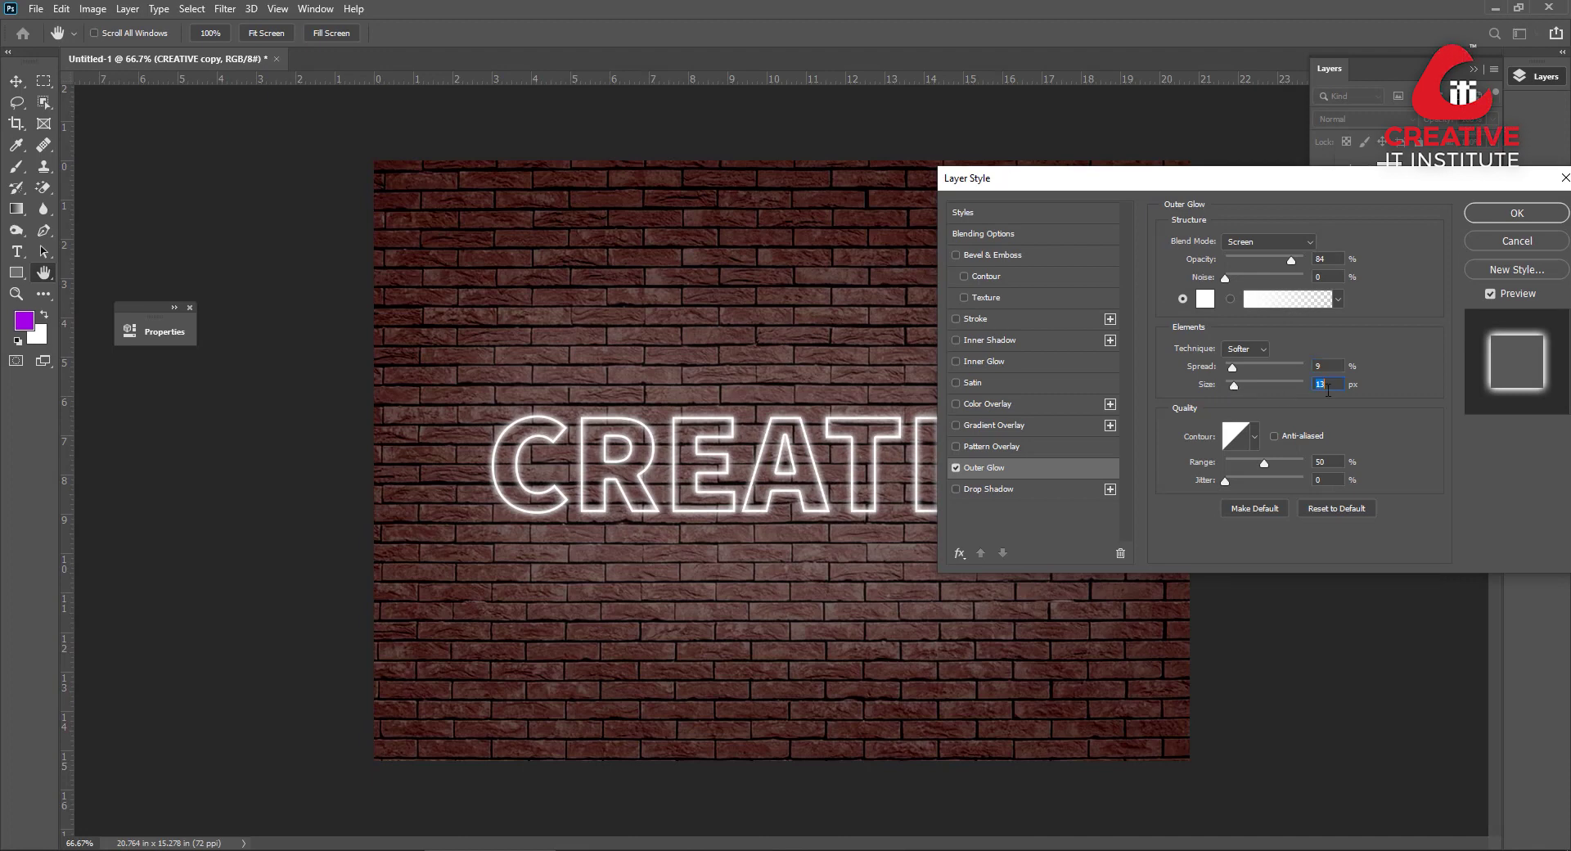
mouse_move(1270, 191)
mouse_down()
mouse_move(1352, 258)
mouse_move(1268, 234)
mouse_move(1260, 183)
mouse_up()
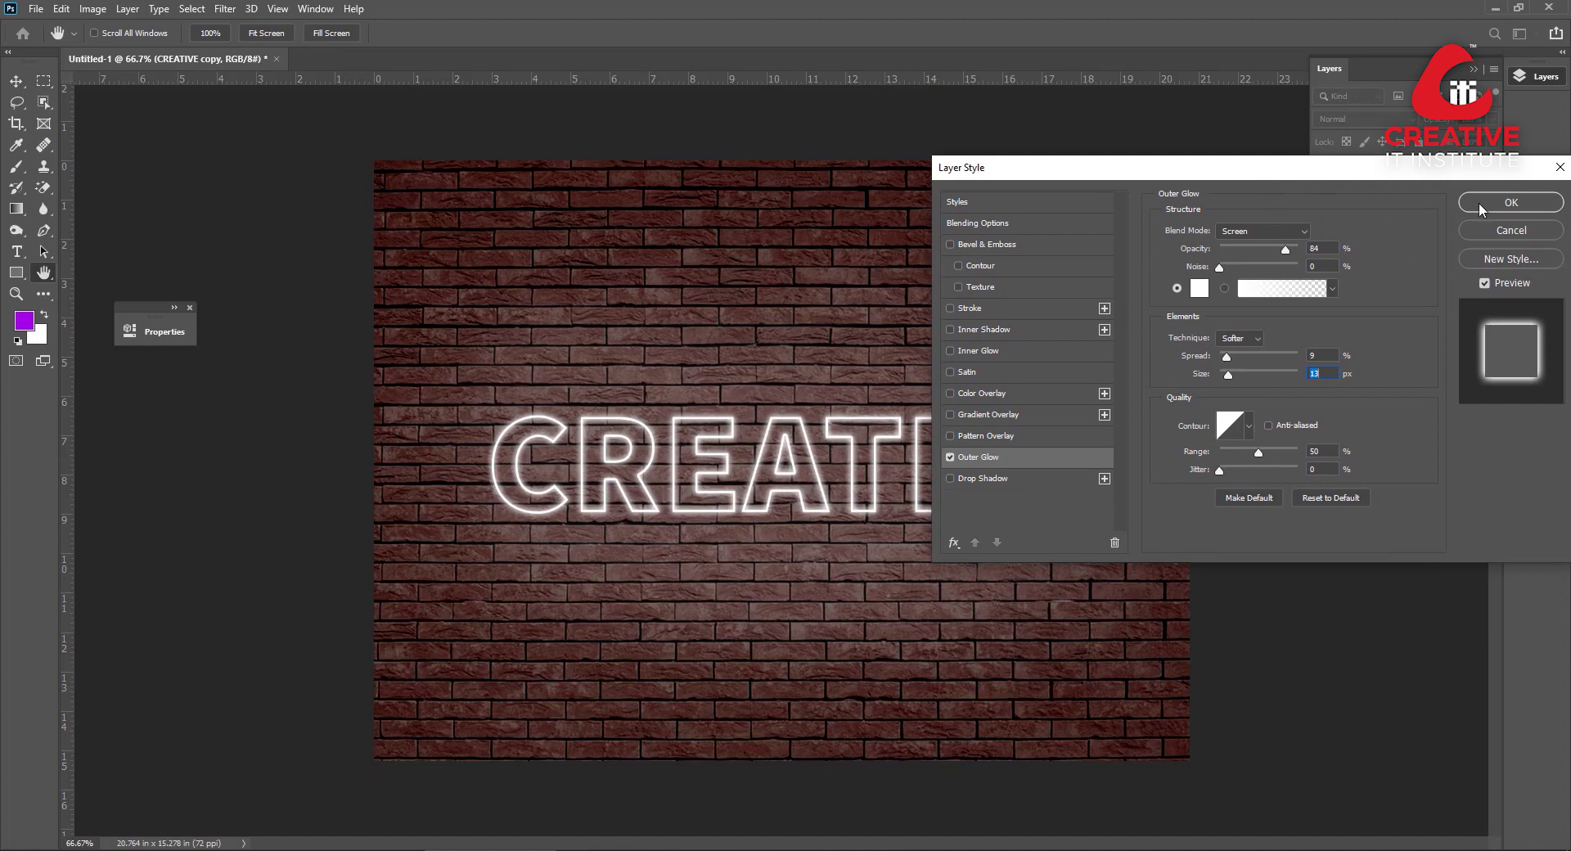
click(1538, 204)
Duplicate the original CREATIVE text layer, bring the copy to the top of the stack and convert it to a smart object.
click(1405, 273)
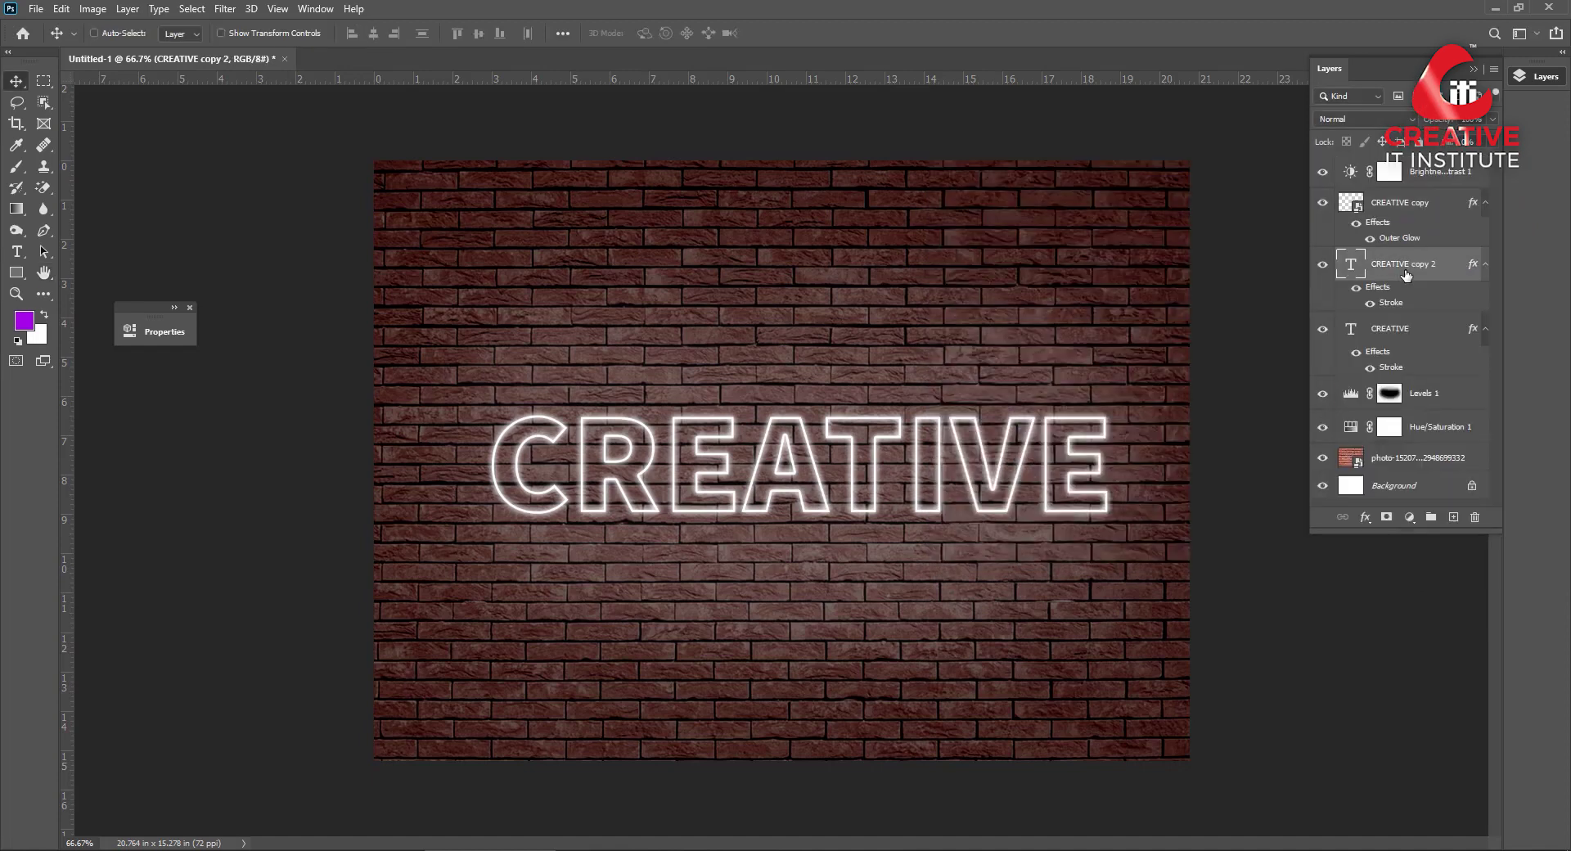
key(ctrl+j)
key(ctrl+shift+bracketright)
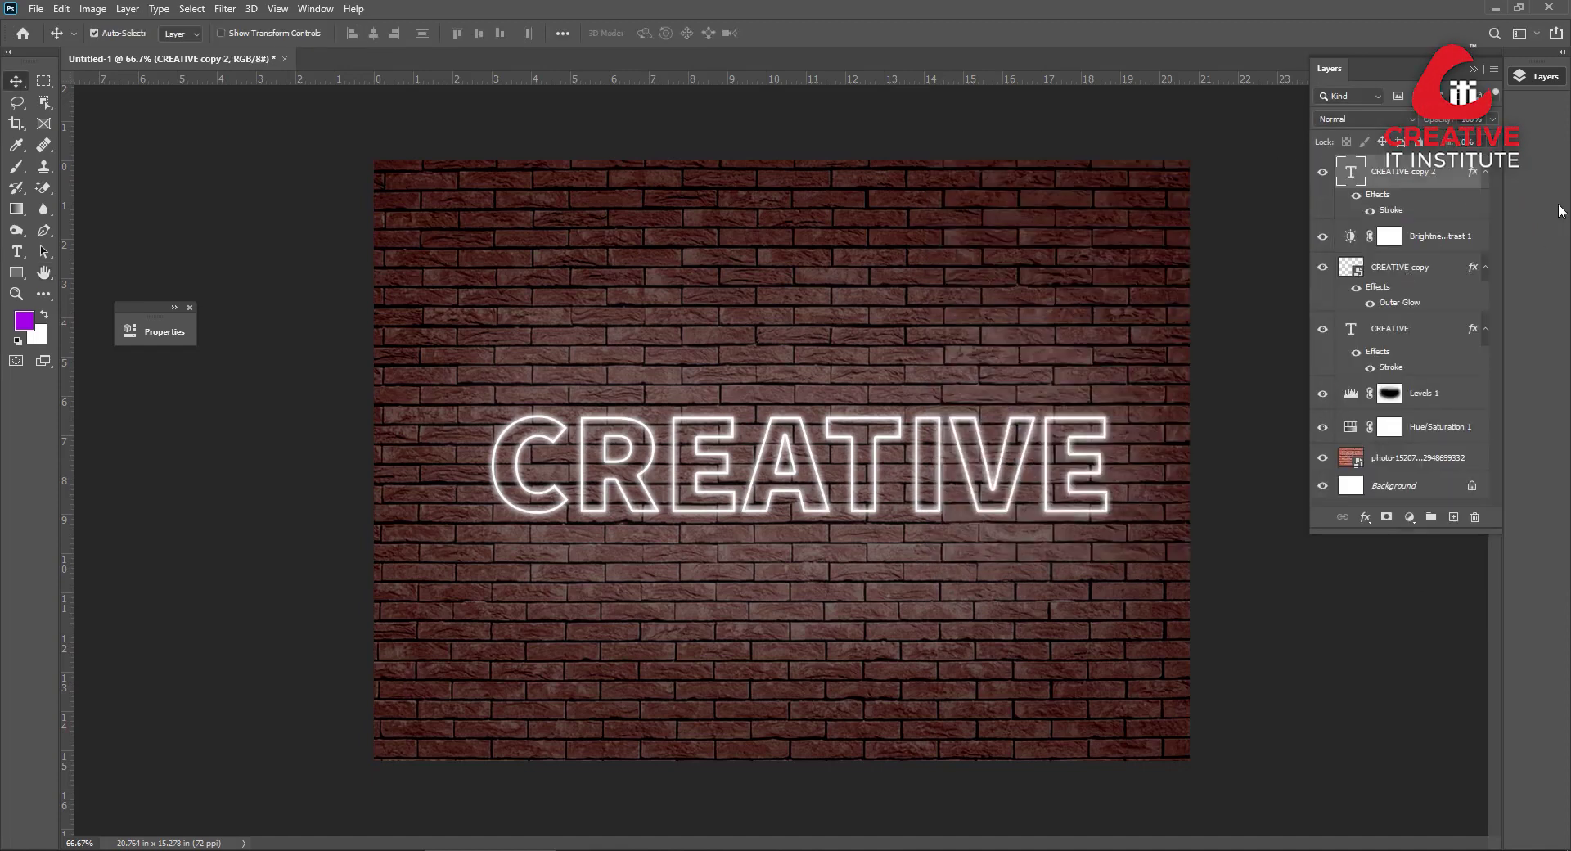
right_click(1438, 183)
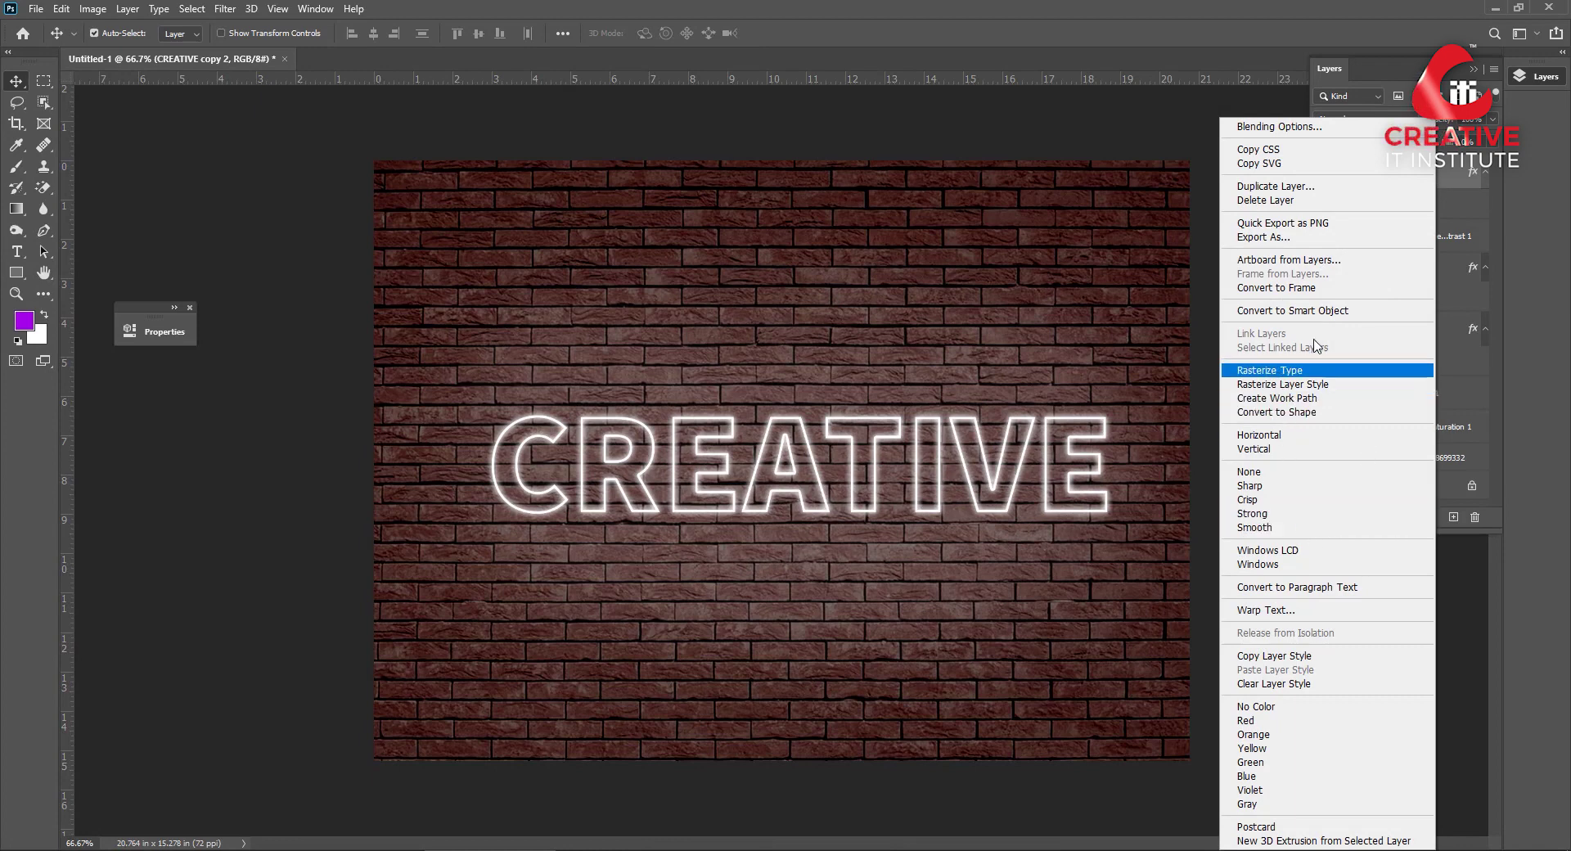
click(1307, 312)
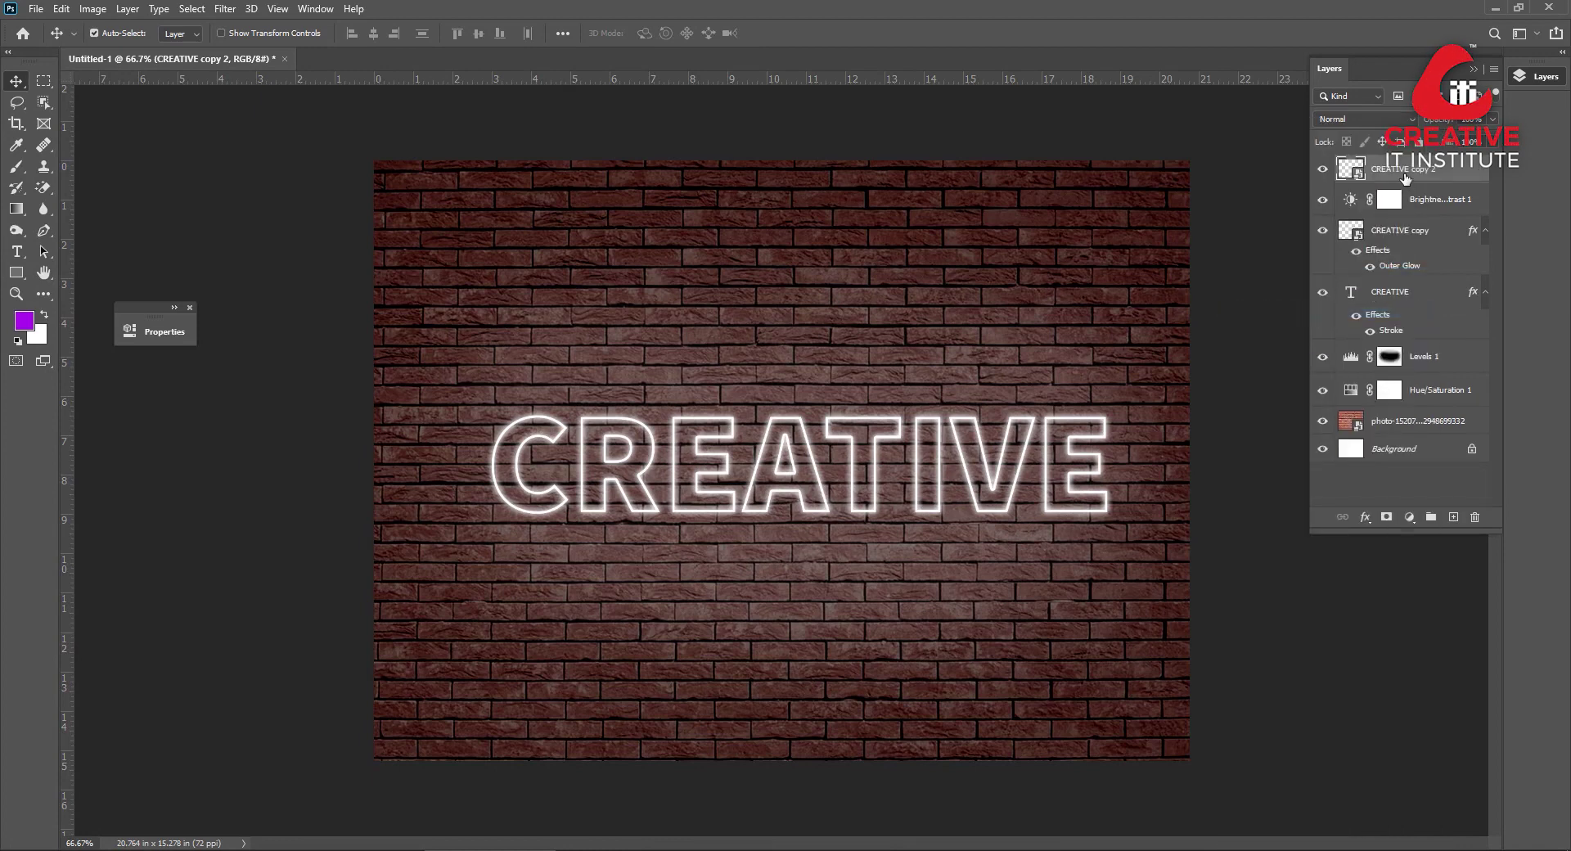
Give CREATIVE copy 2 a white outer glow and a black Multiply drop shadow with 91% opacity, 23 px distance, 3% spread and 13 px size.
right_click(1404, 177)
click(1265, 164)
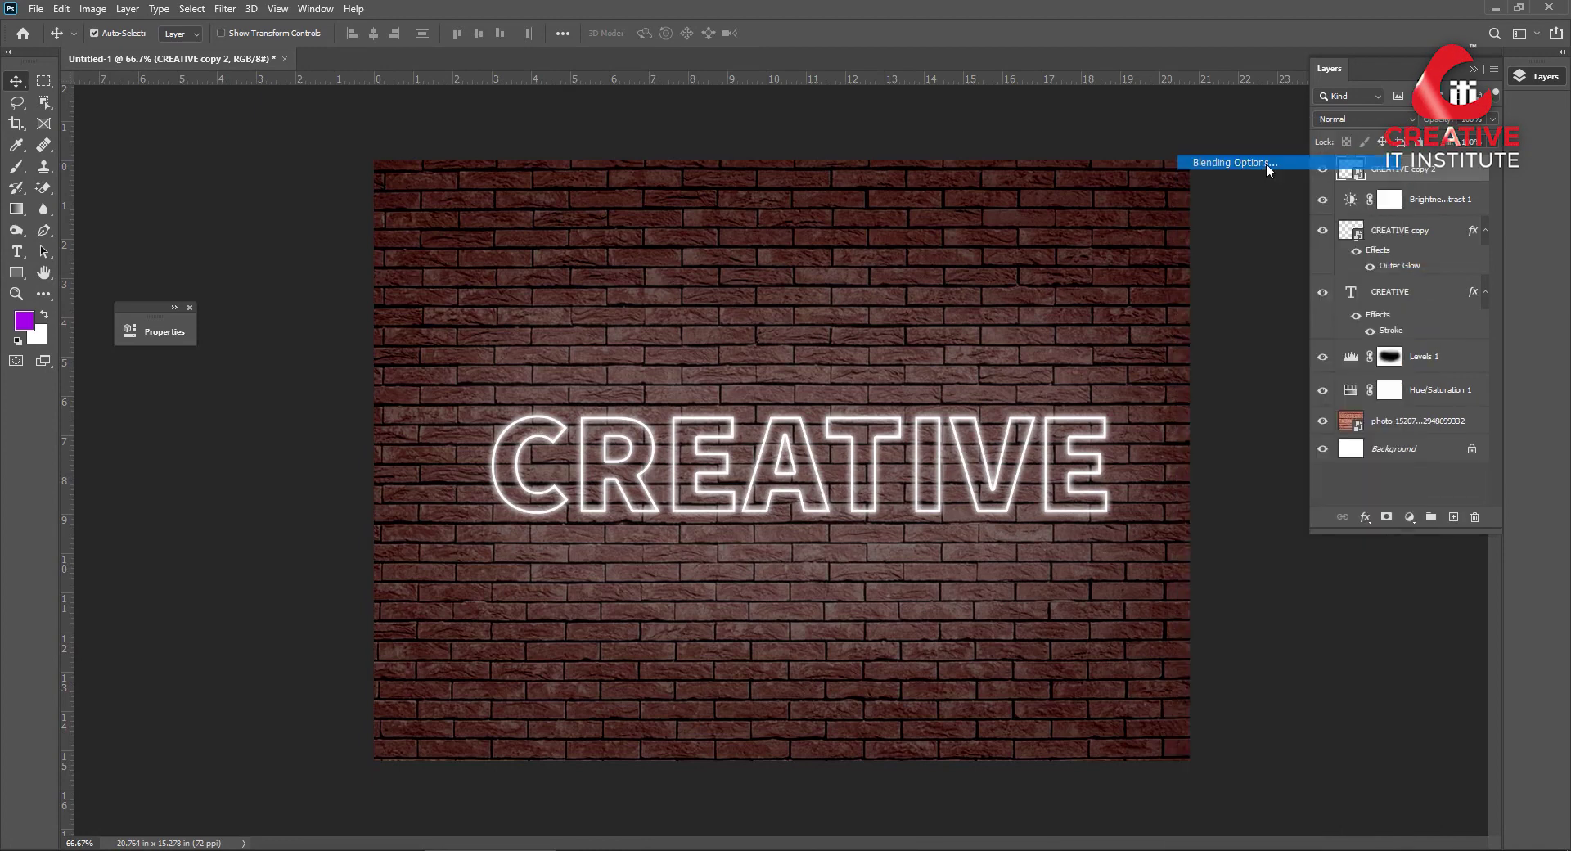
drag(1095, 182, 1144, 176)
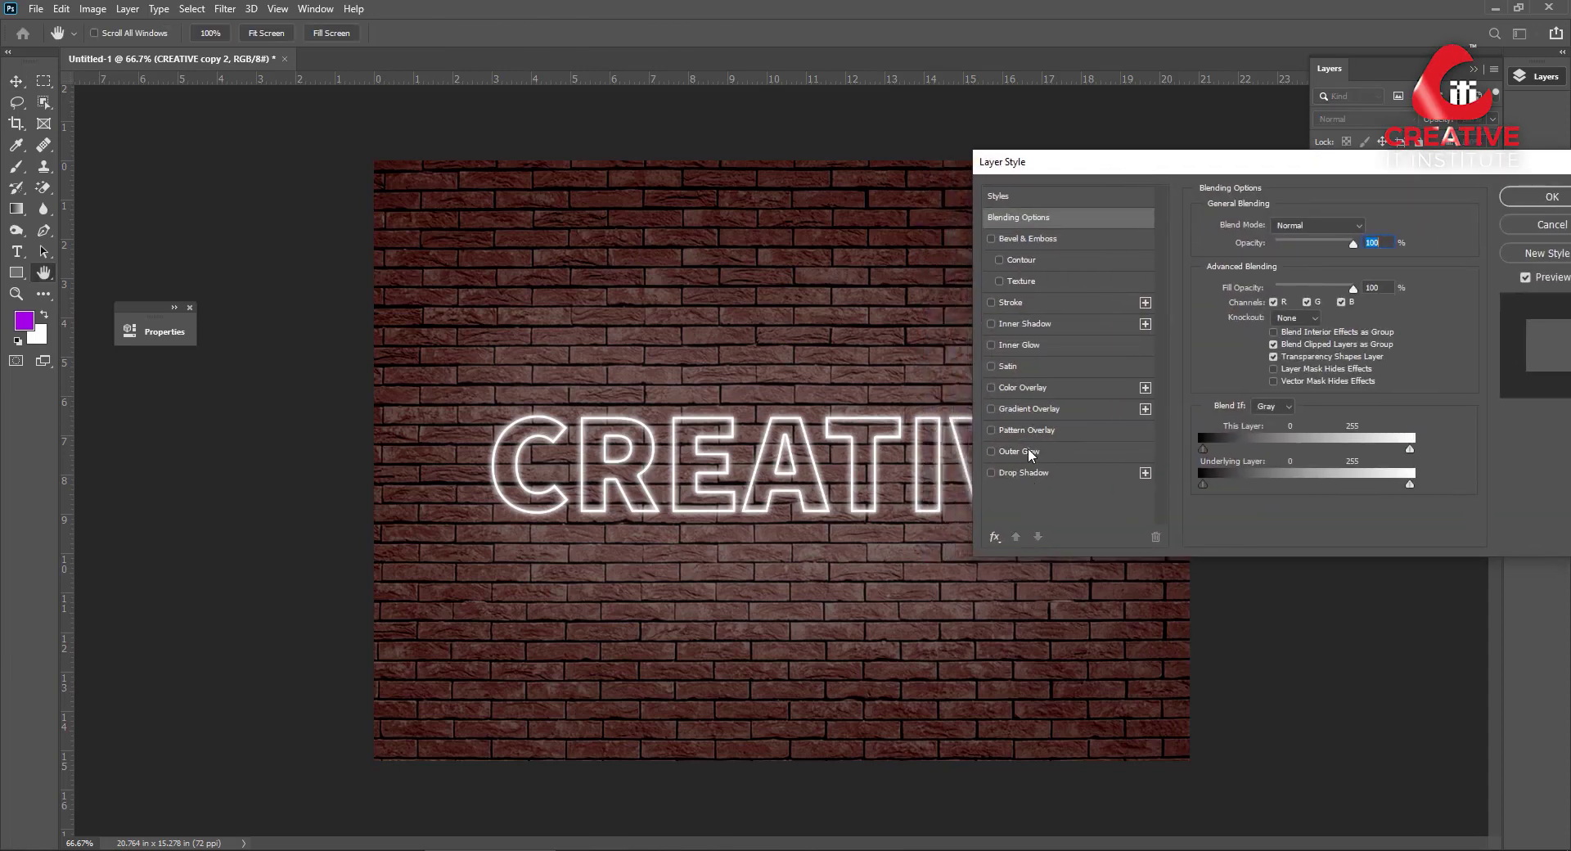
click(1028, 450)
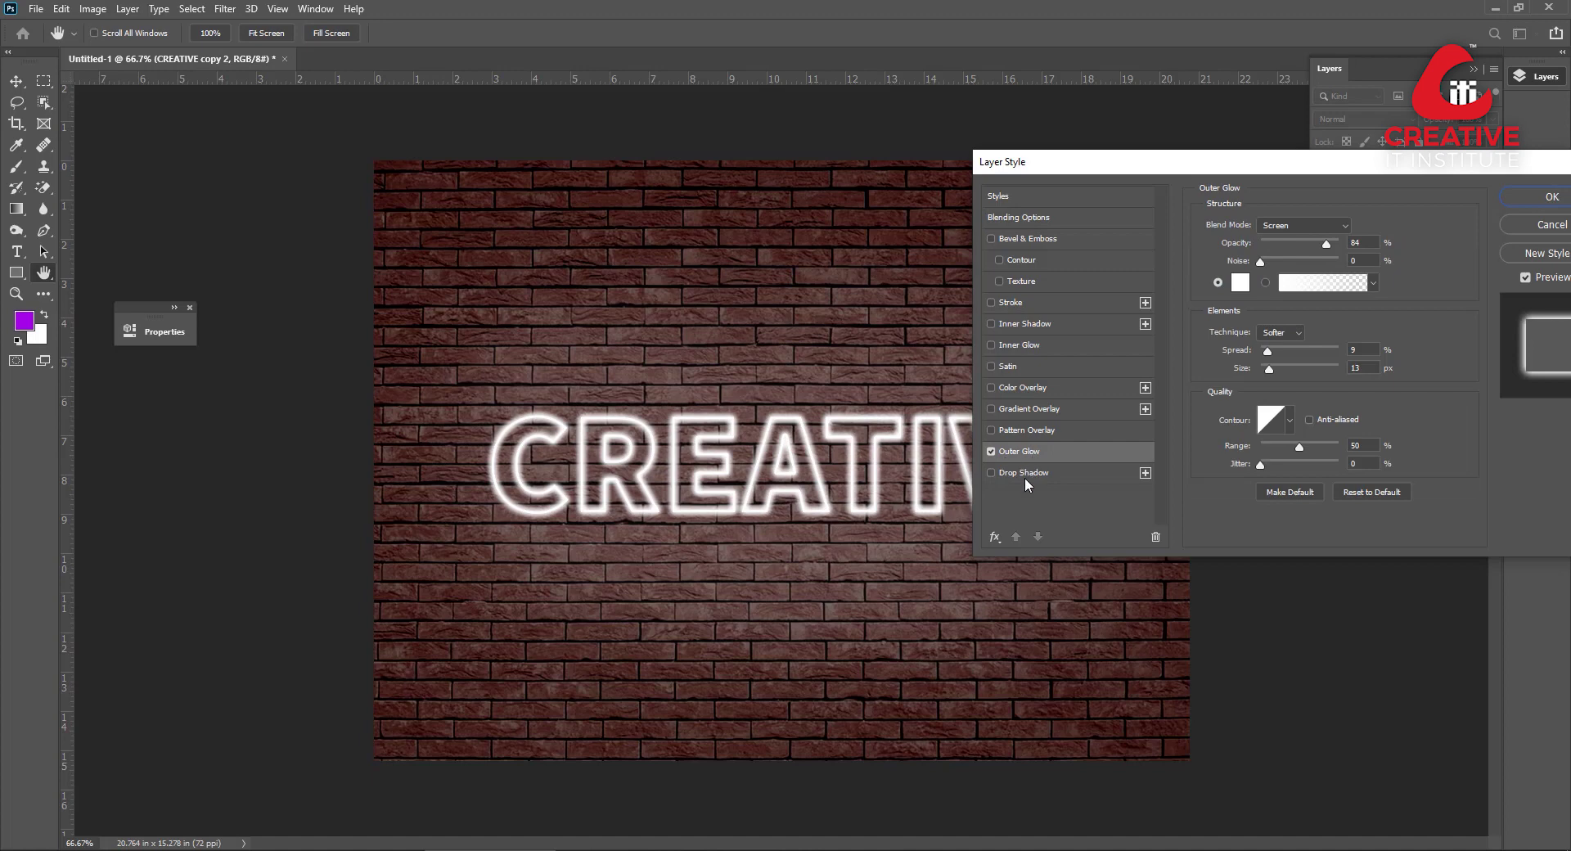
click(1025, 473)
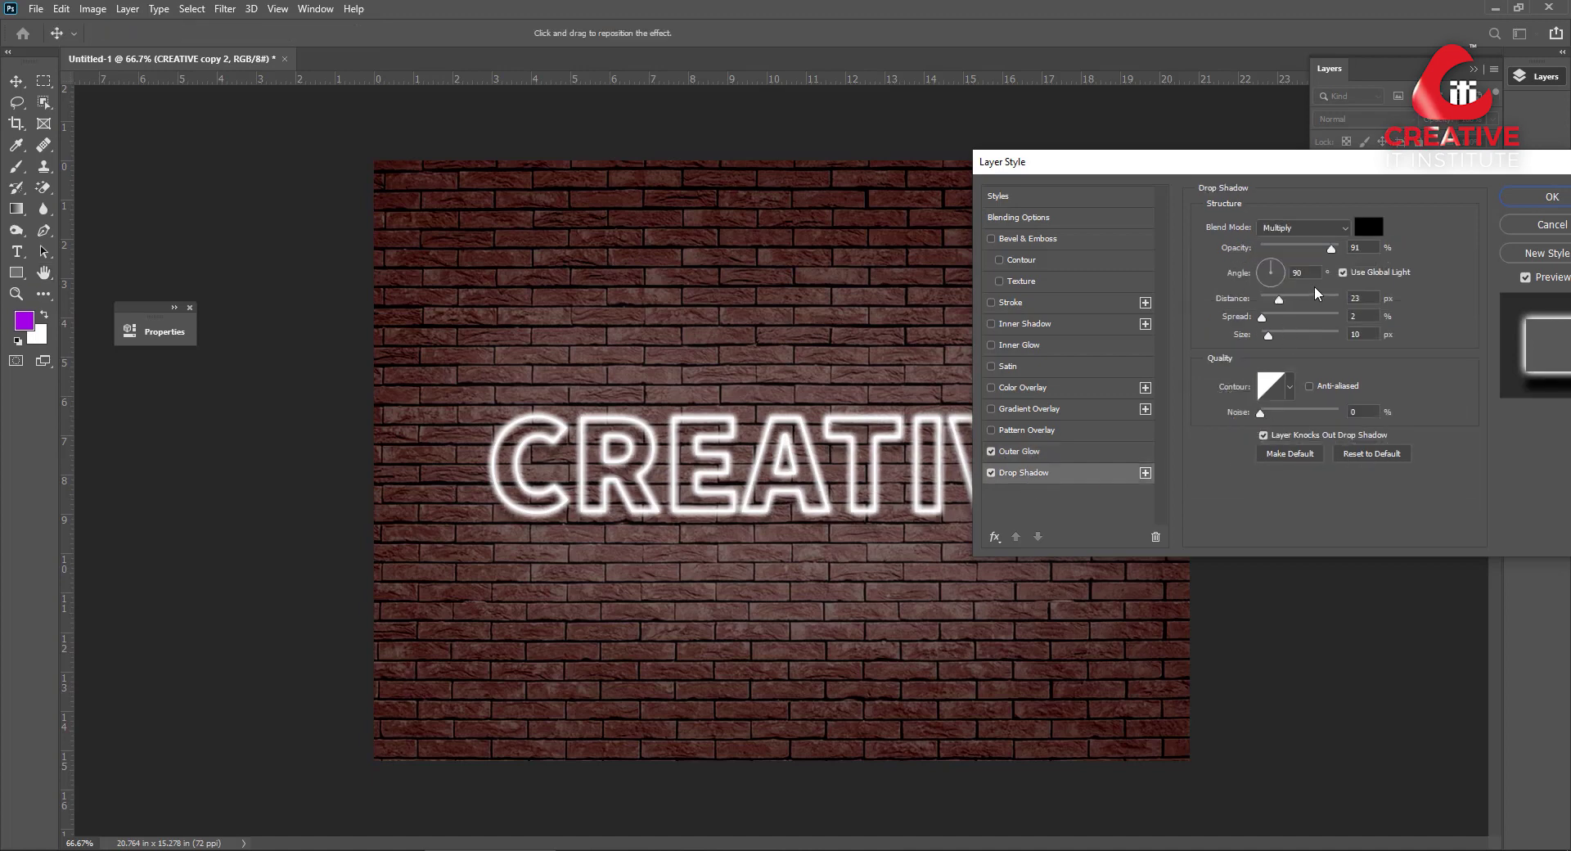
drag(1267, 335, 1262, 318)
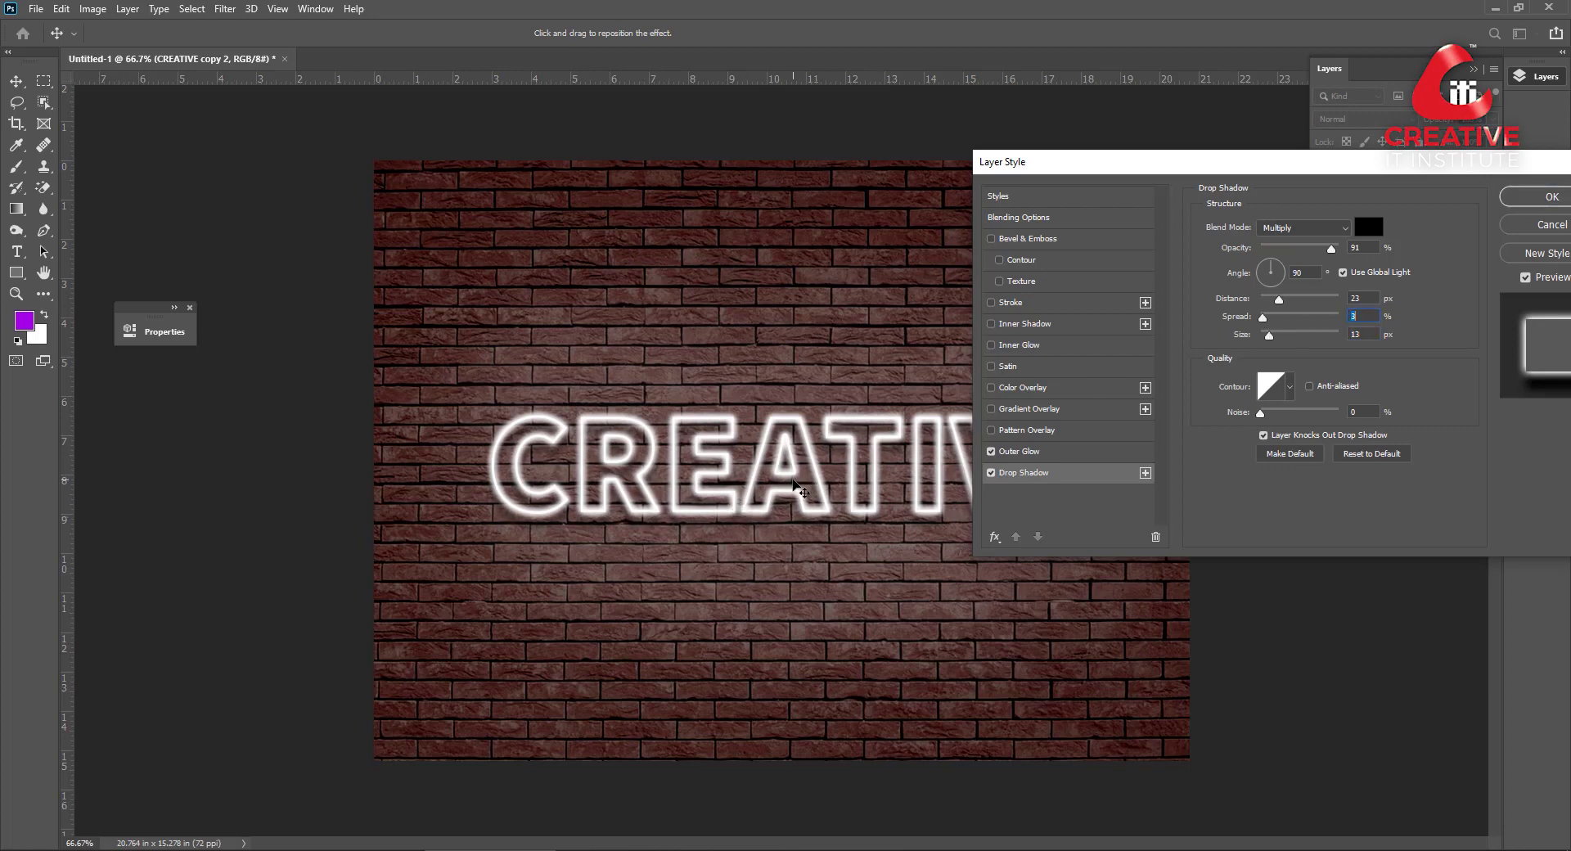
click(1552, 196)
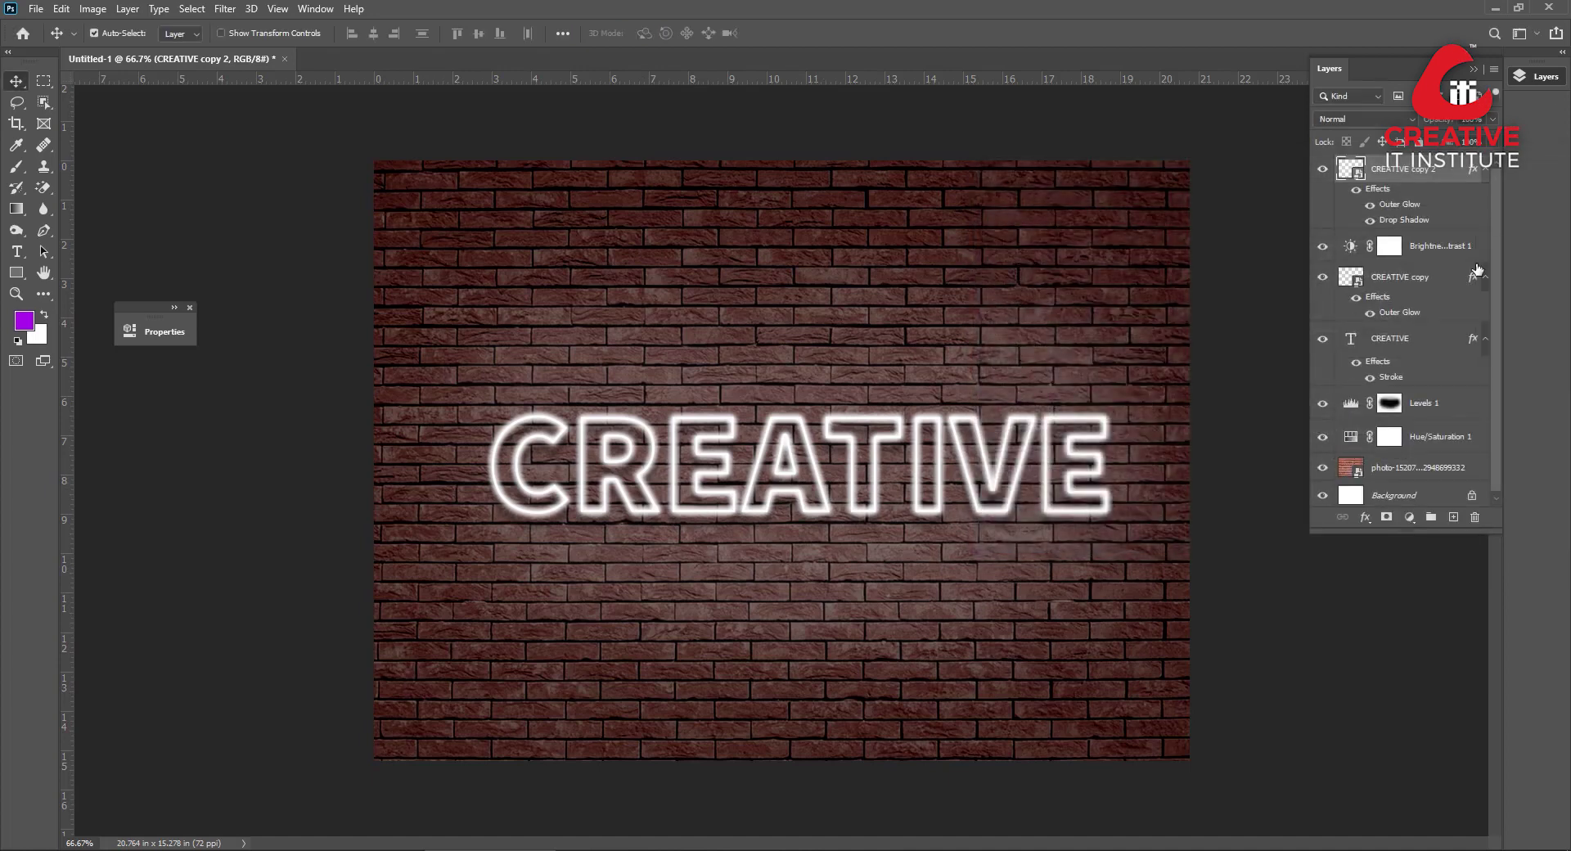
Select the CREATIVE copy layer and add a blue (0000e9) solid color fill layer above it.
click(596, 419)
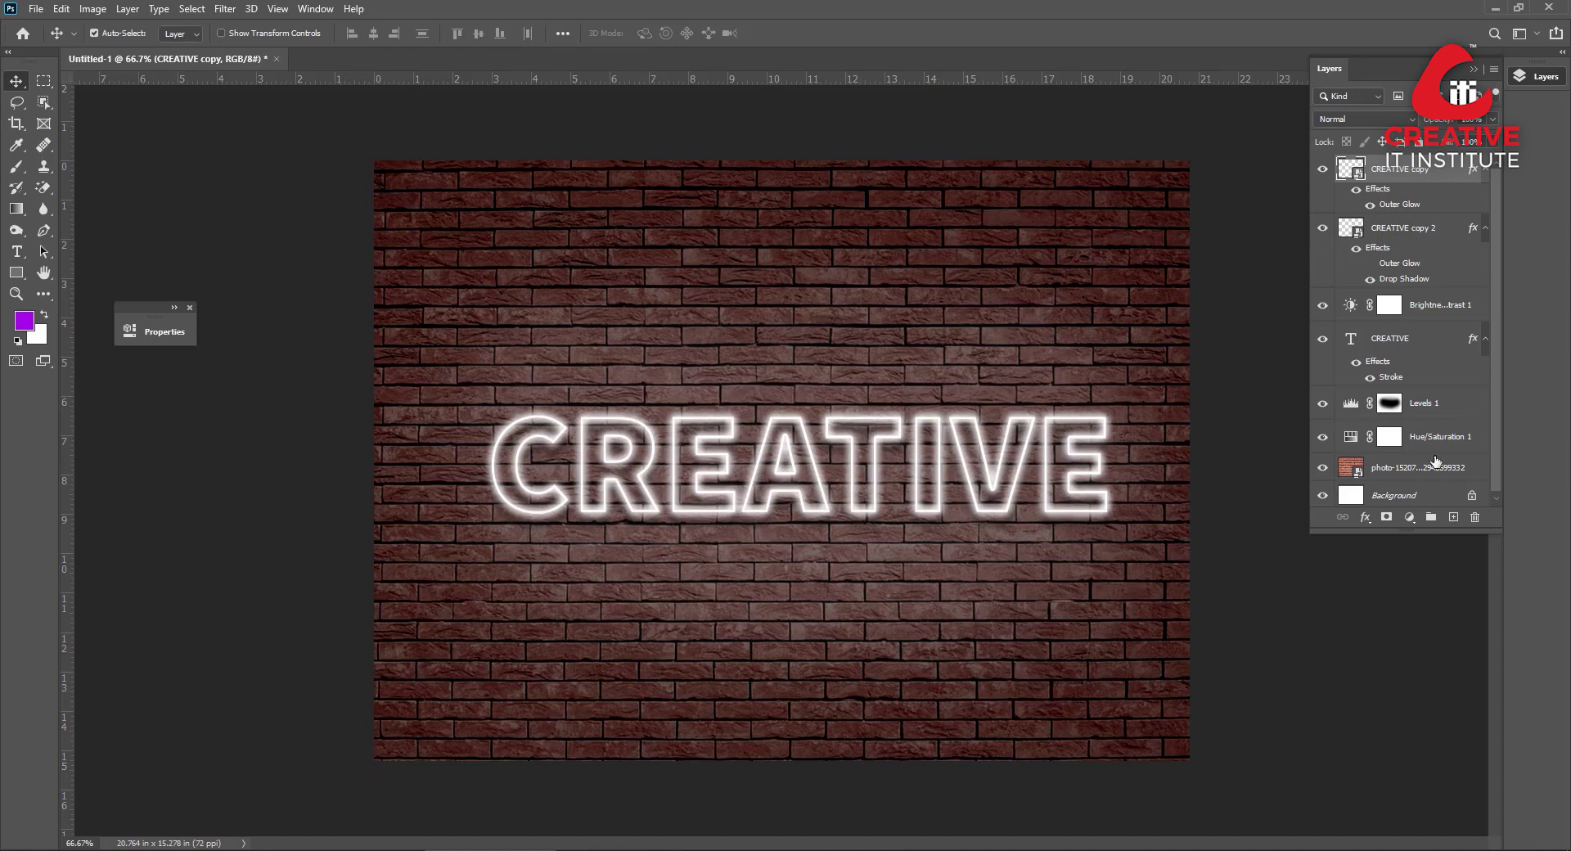
click(1410, 521)
click(1442, 535)
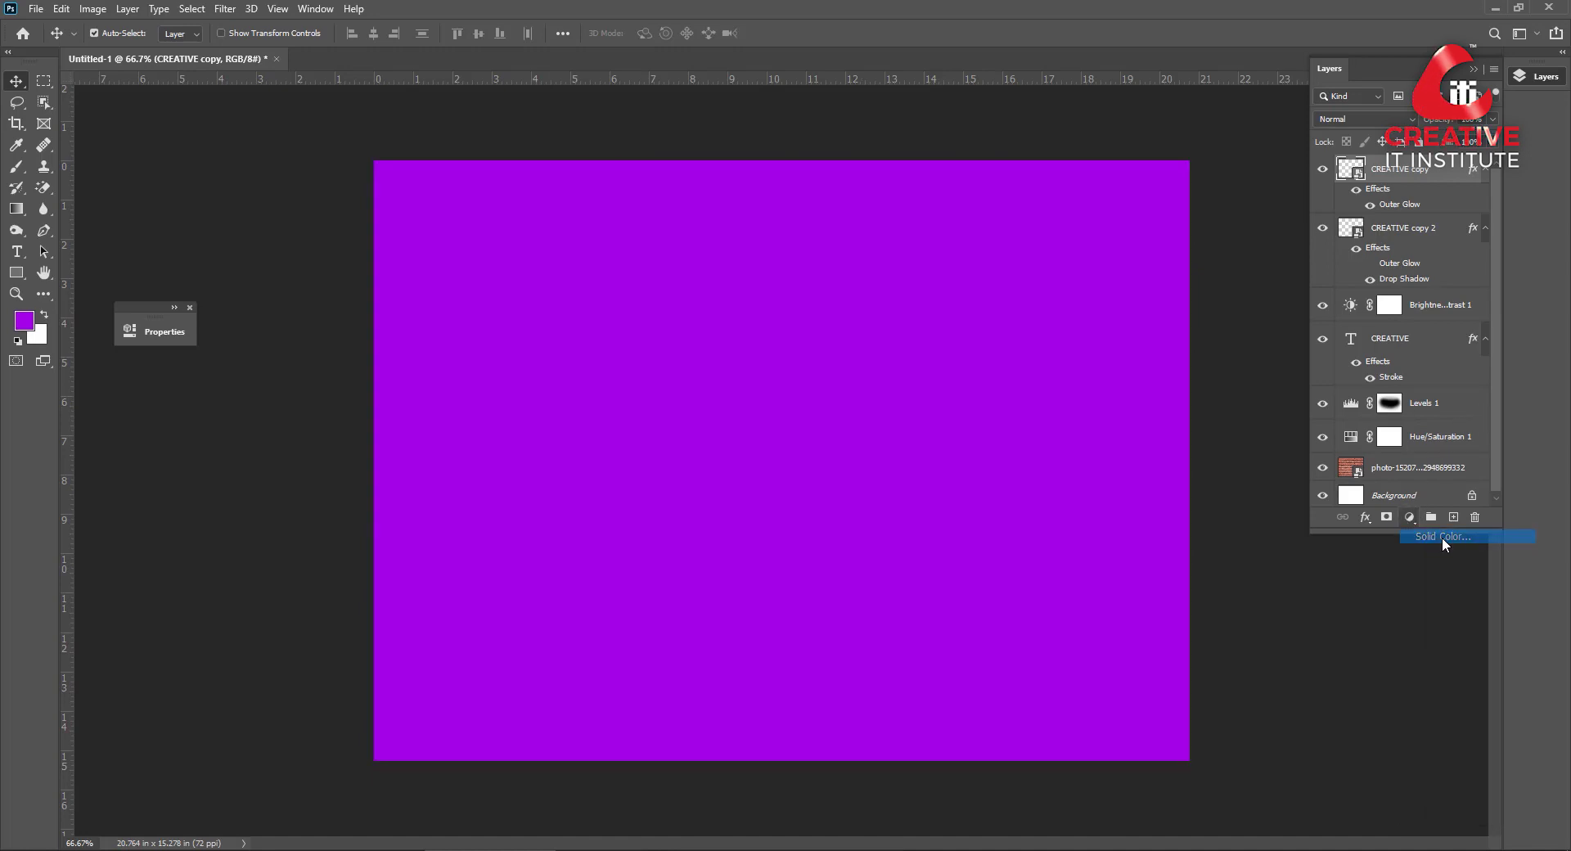
drag(1000, 247, 1002, 267)
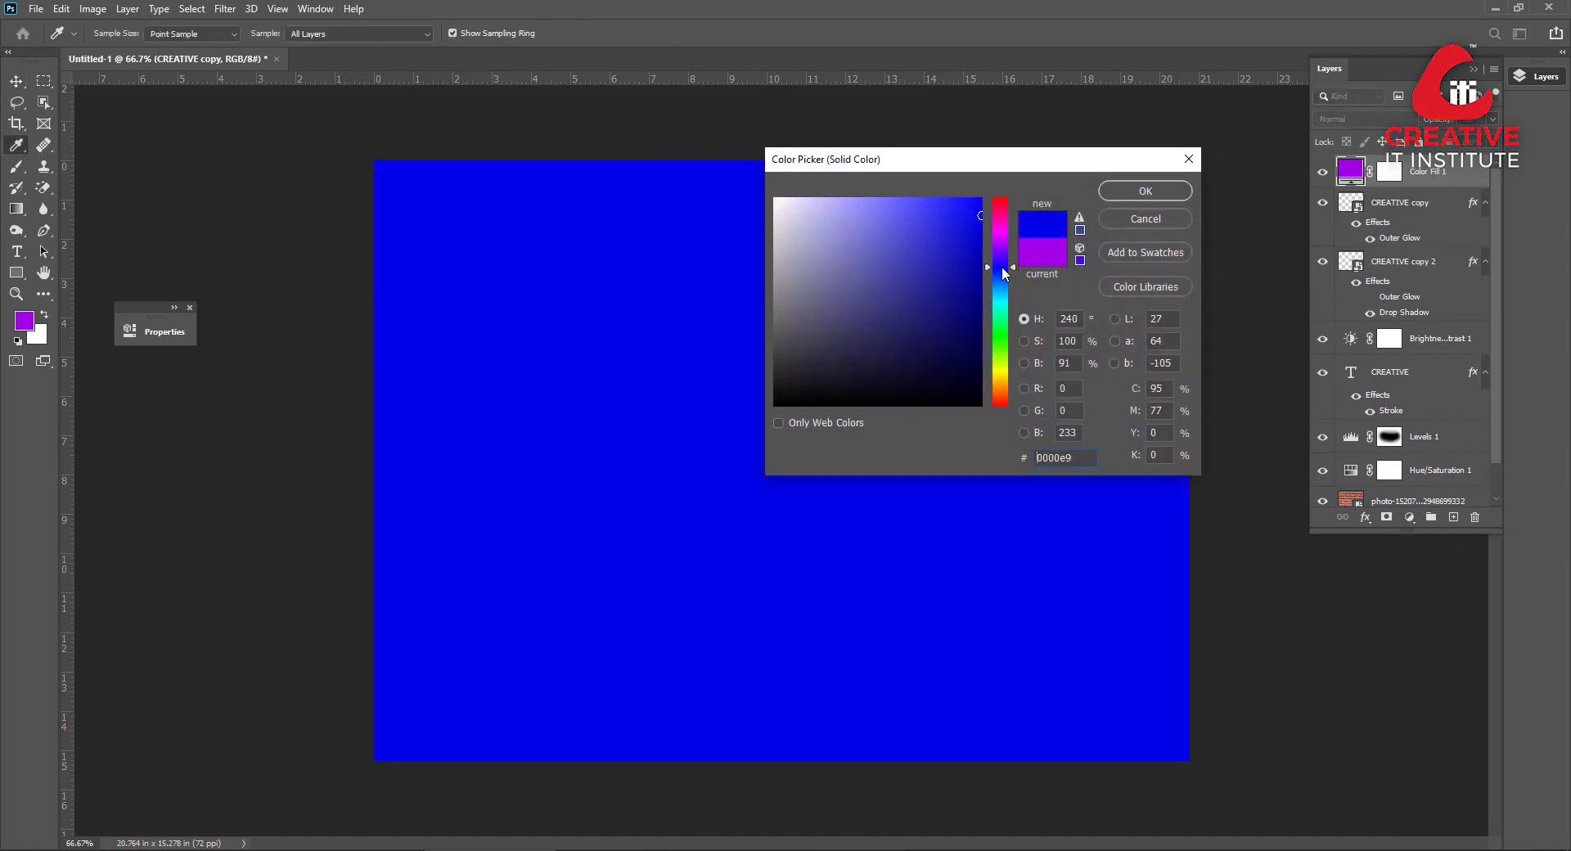
click(1121, 195)
Step through the blend modes of the solid color fill layer and set it to Subtract.
click(1368, 117)
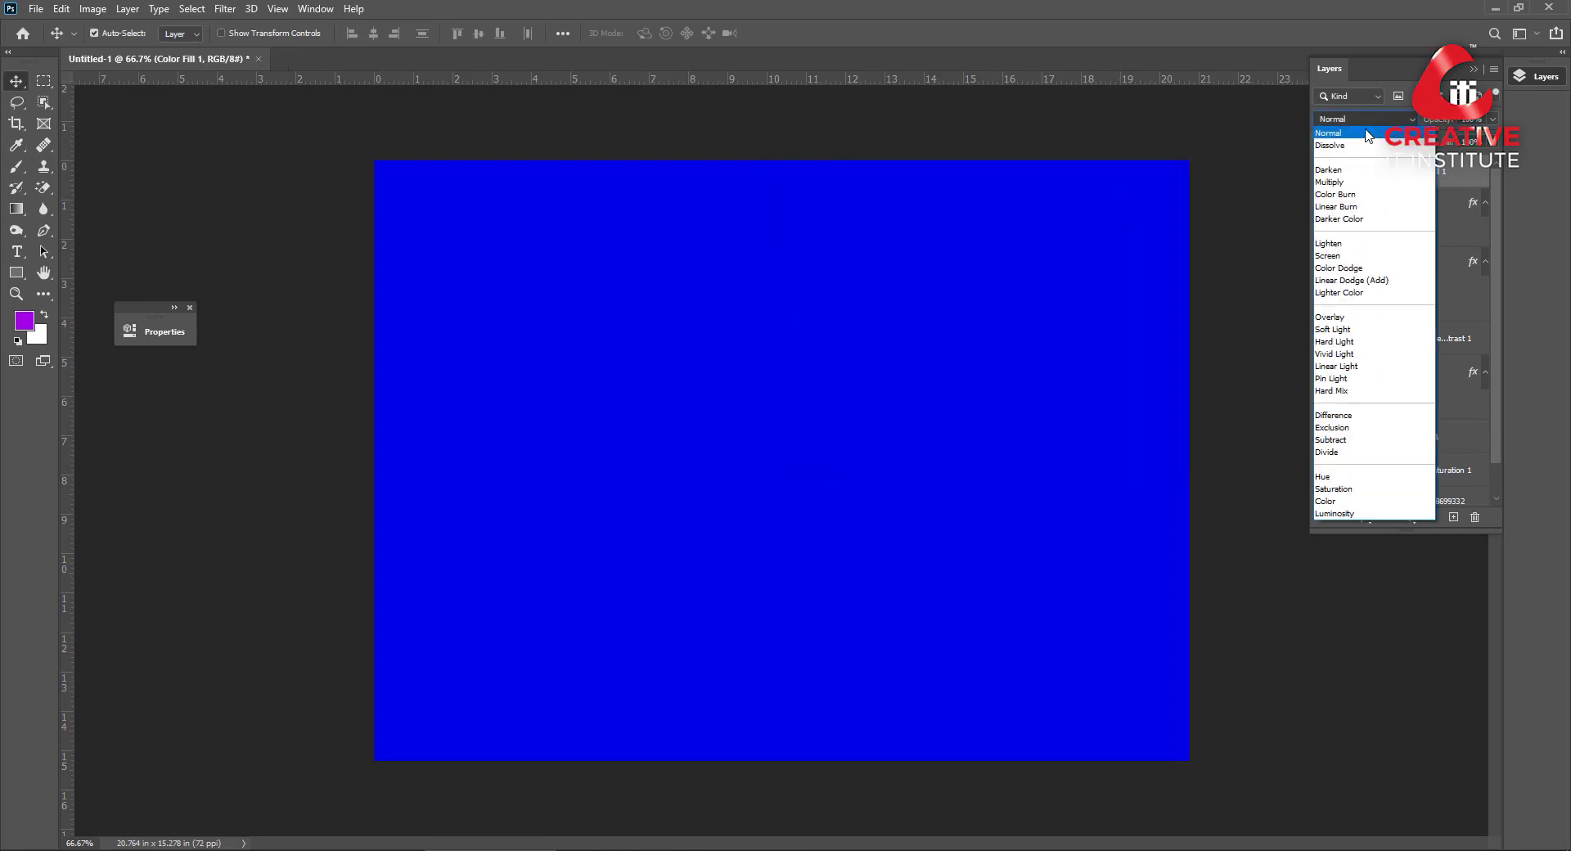
click(1361, 144)
key(Down)
key(Down)
key(Down)
key(Down)
key(Down)
key(Down)
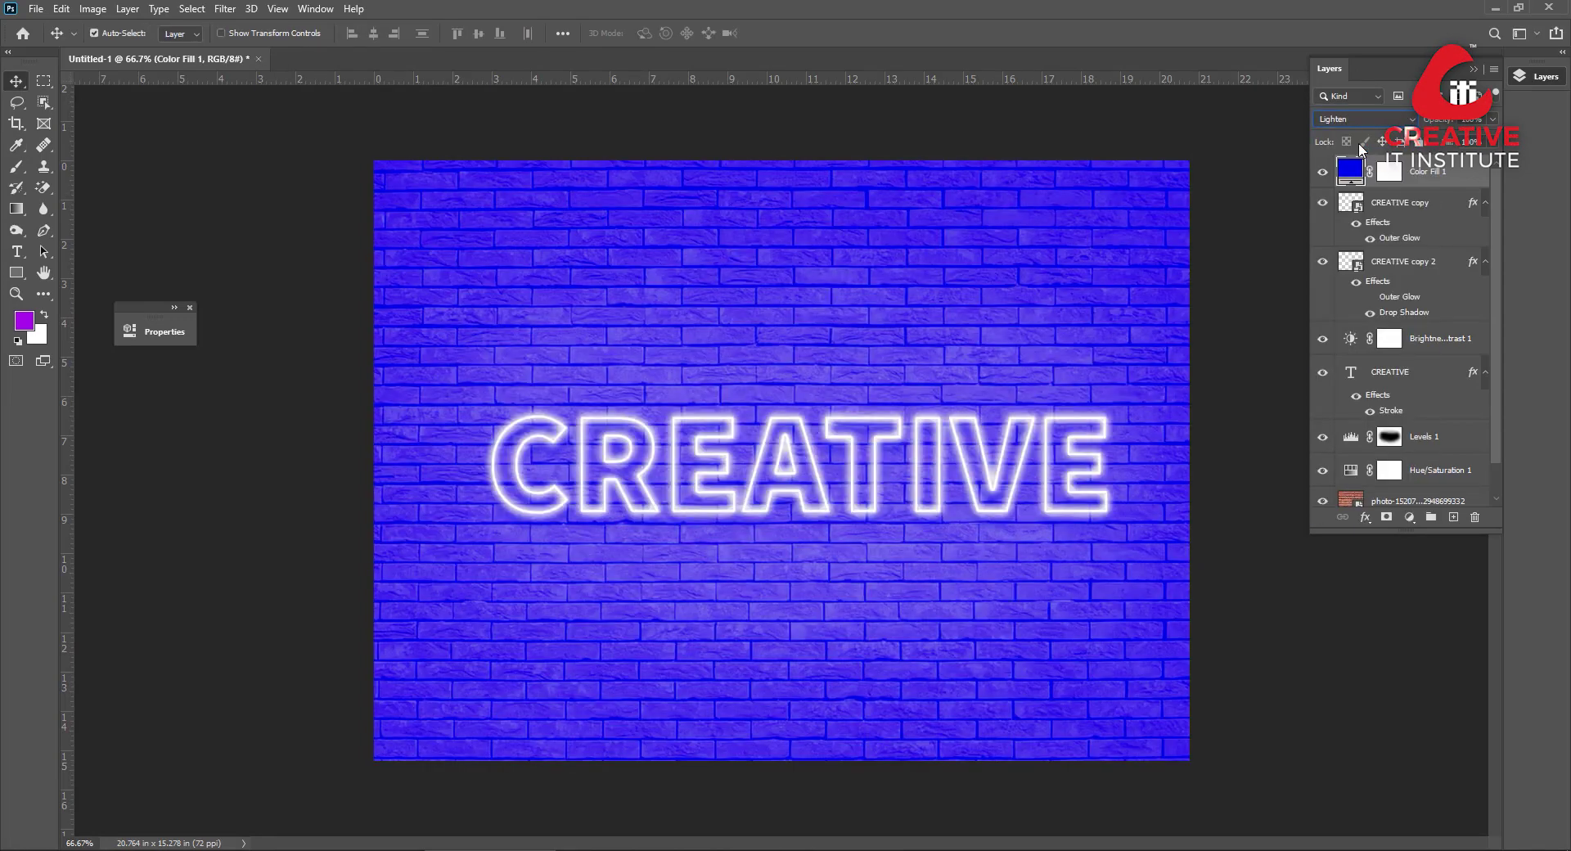
key(Down)
key(Down)
key(Down)
key(Down)
key(Down)
key(Down)
key(Down)
key(Down)
key(Down)
key(Down)
key(Down)
key(Down)
key(Down)
key(Down)
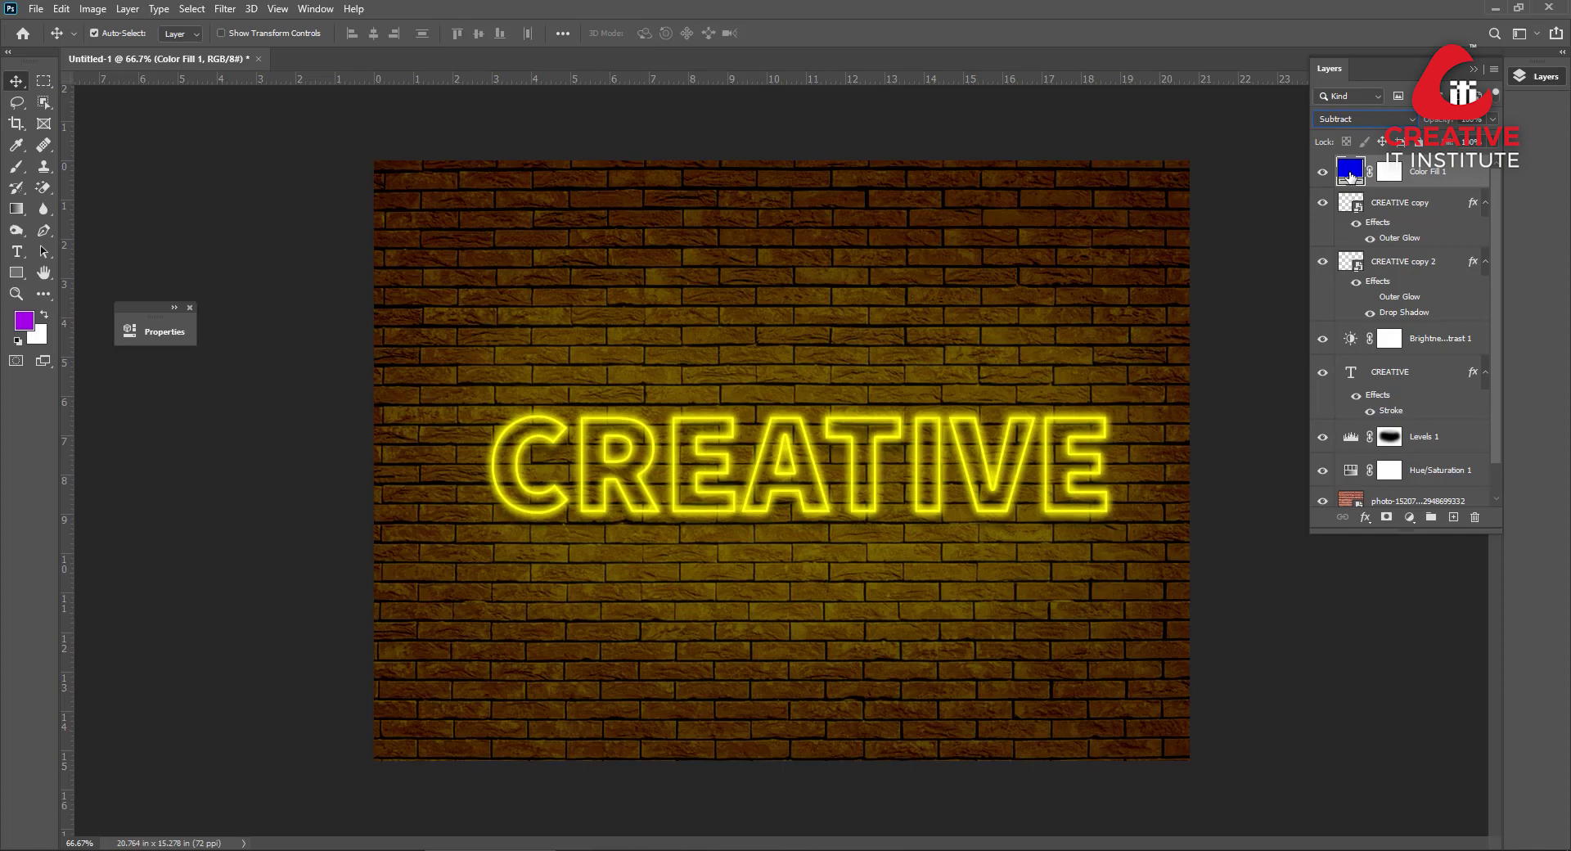
Change the solid color fill to green (21e900), giving the neon text and wall a magenta tint.
double_click(1350, 173)
drag(1005, 262, 1000, 231)
drag(989, 164, 1356, 228)
mouse_move(1364, 294)
mouse_down()
mouse_move(1365, 366)
mouse_move(1360, 278)
mouse_up()
click(1365, 399)
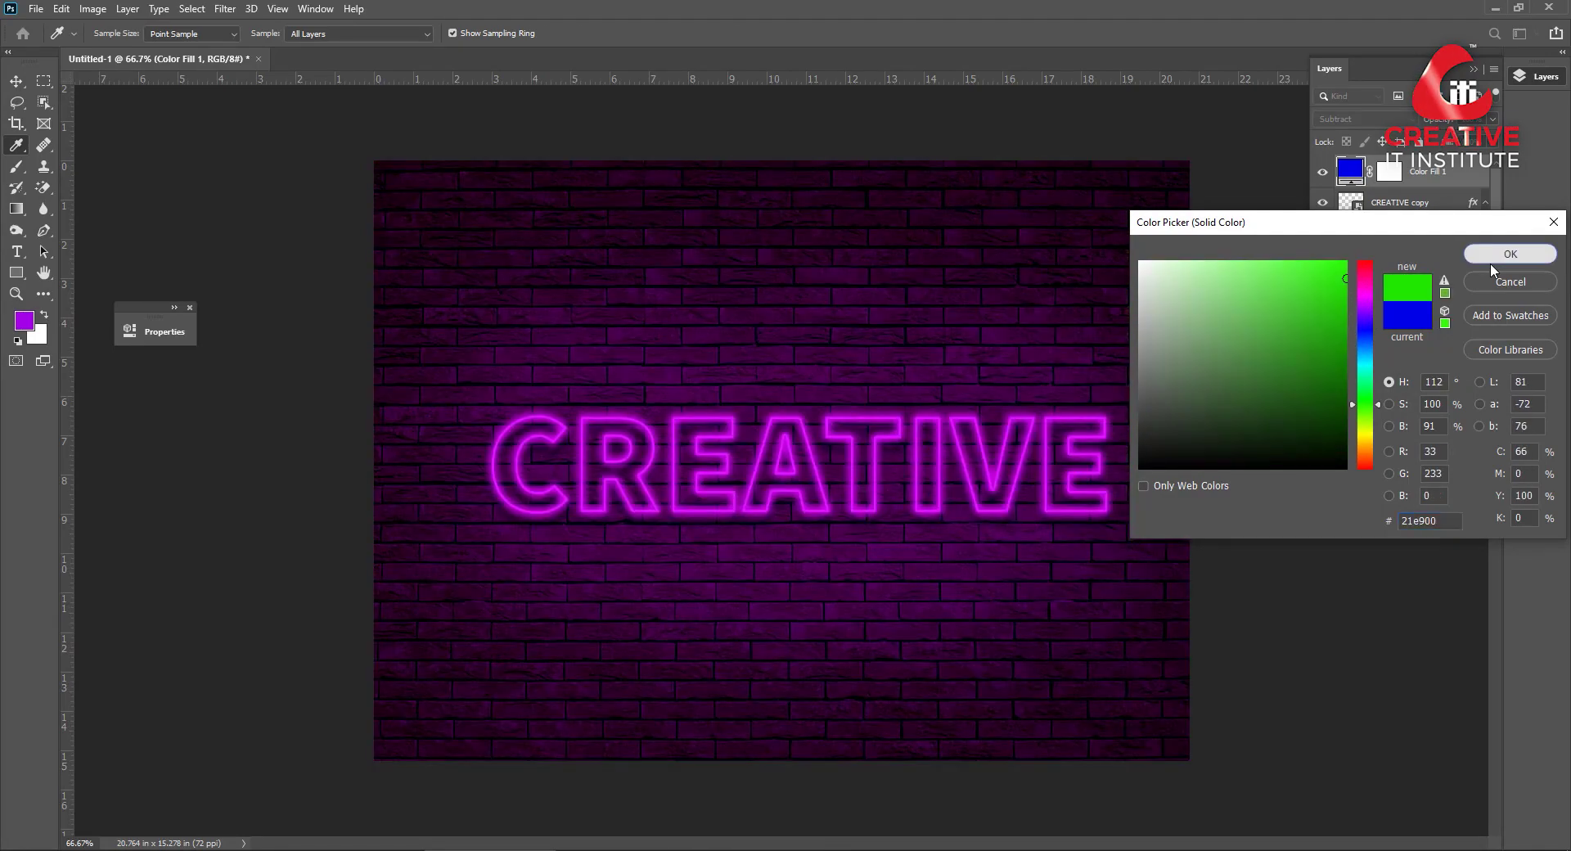
click(1490, 261)
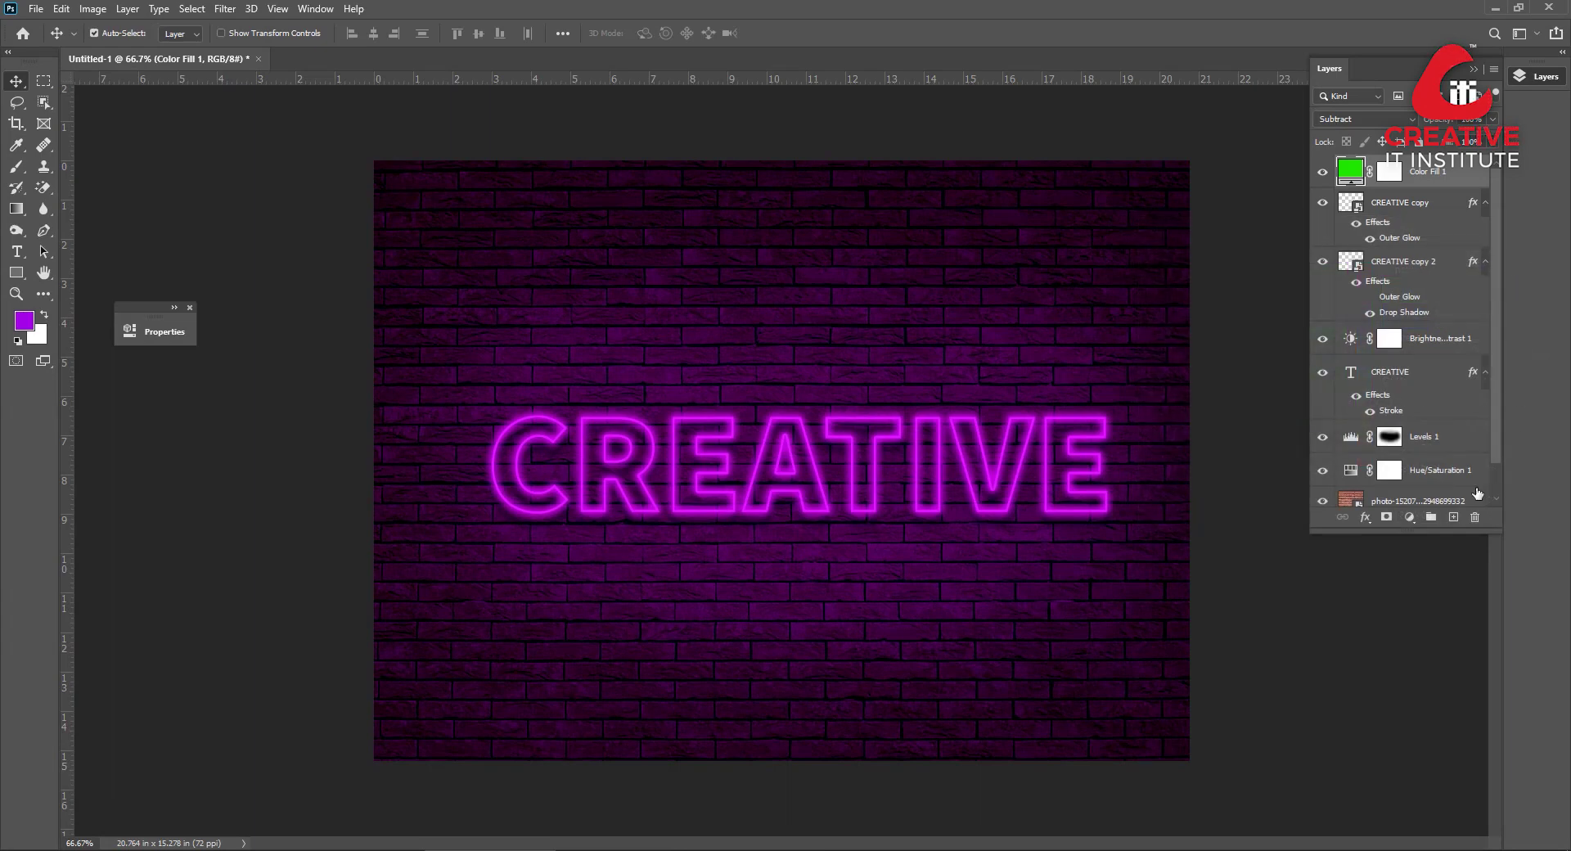
Add a Brightness/Contrast adjustment layer above the color fill, raising brightness to about 34 and increasing contrast.
click(1409, 518)
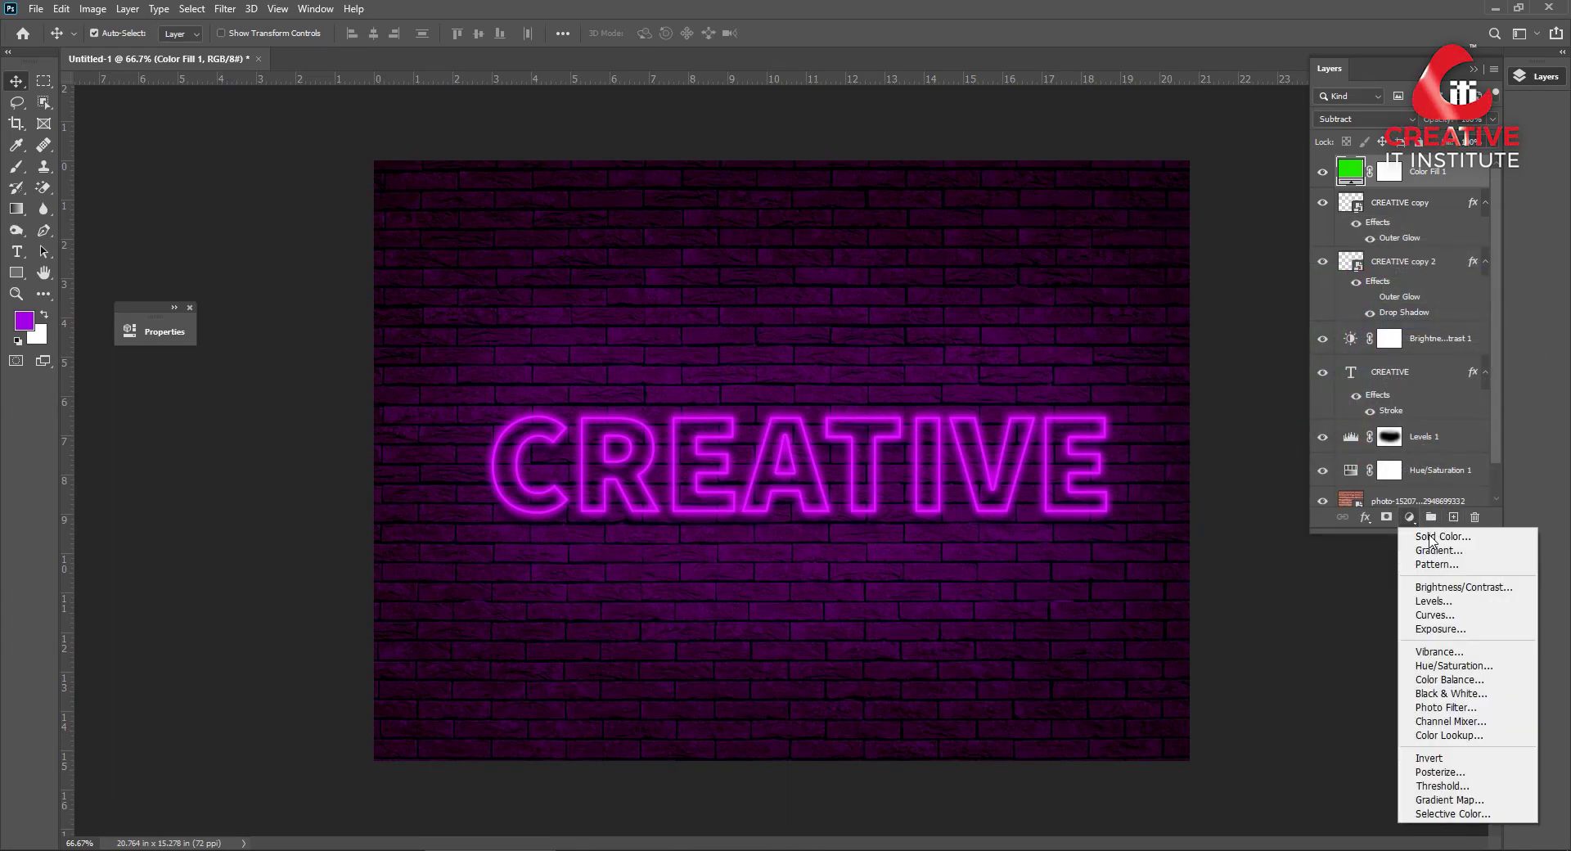
click(1479, 588)
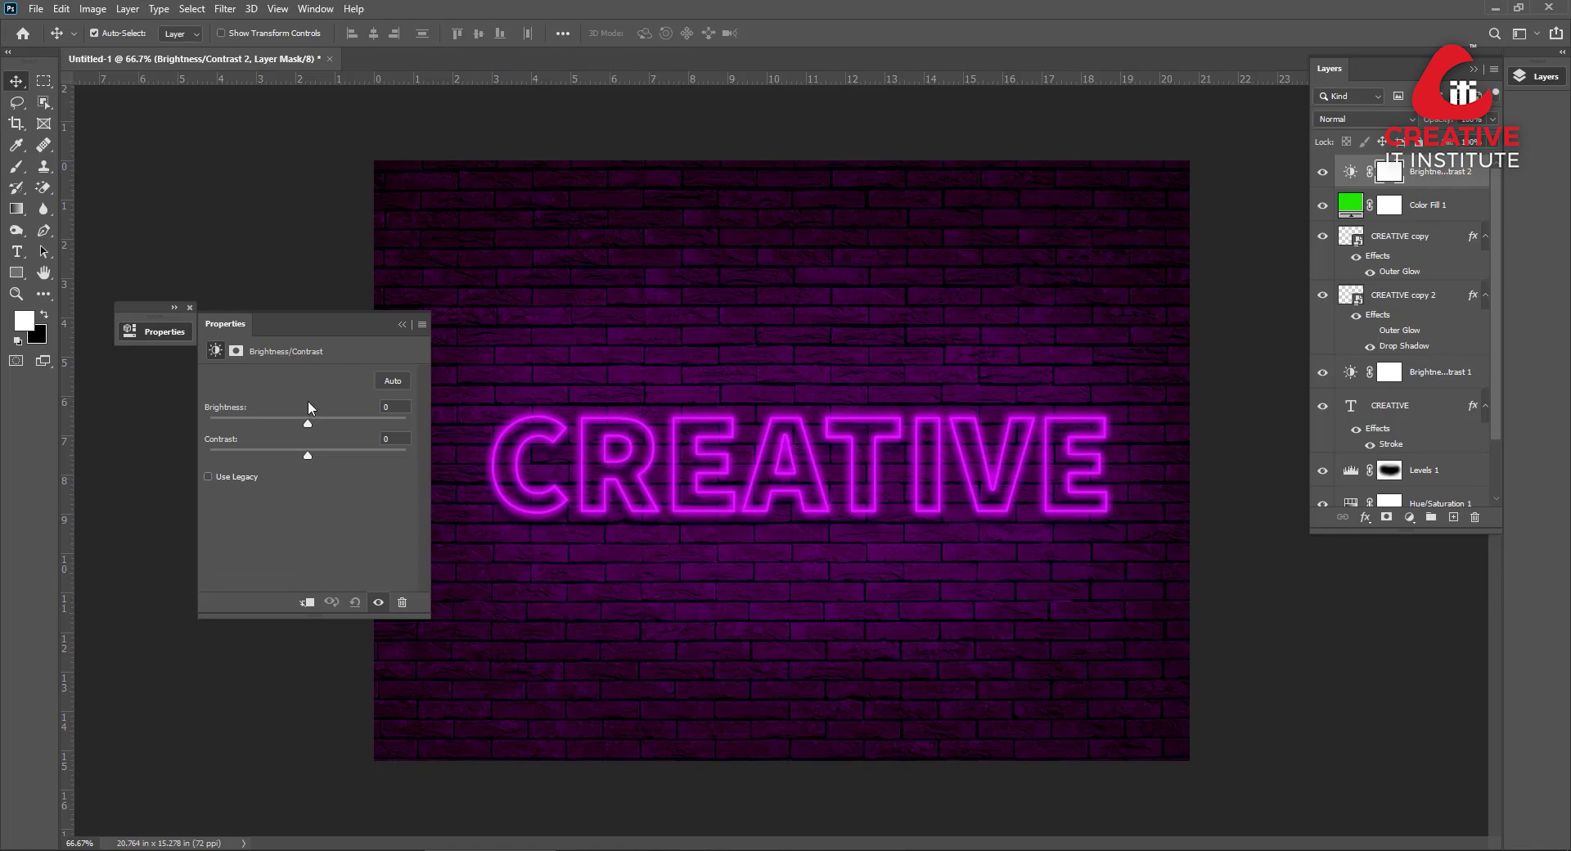
drag(311, 422, 330, 424)
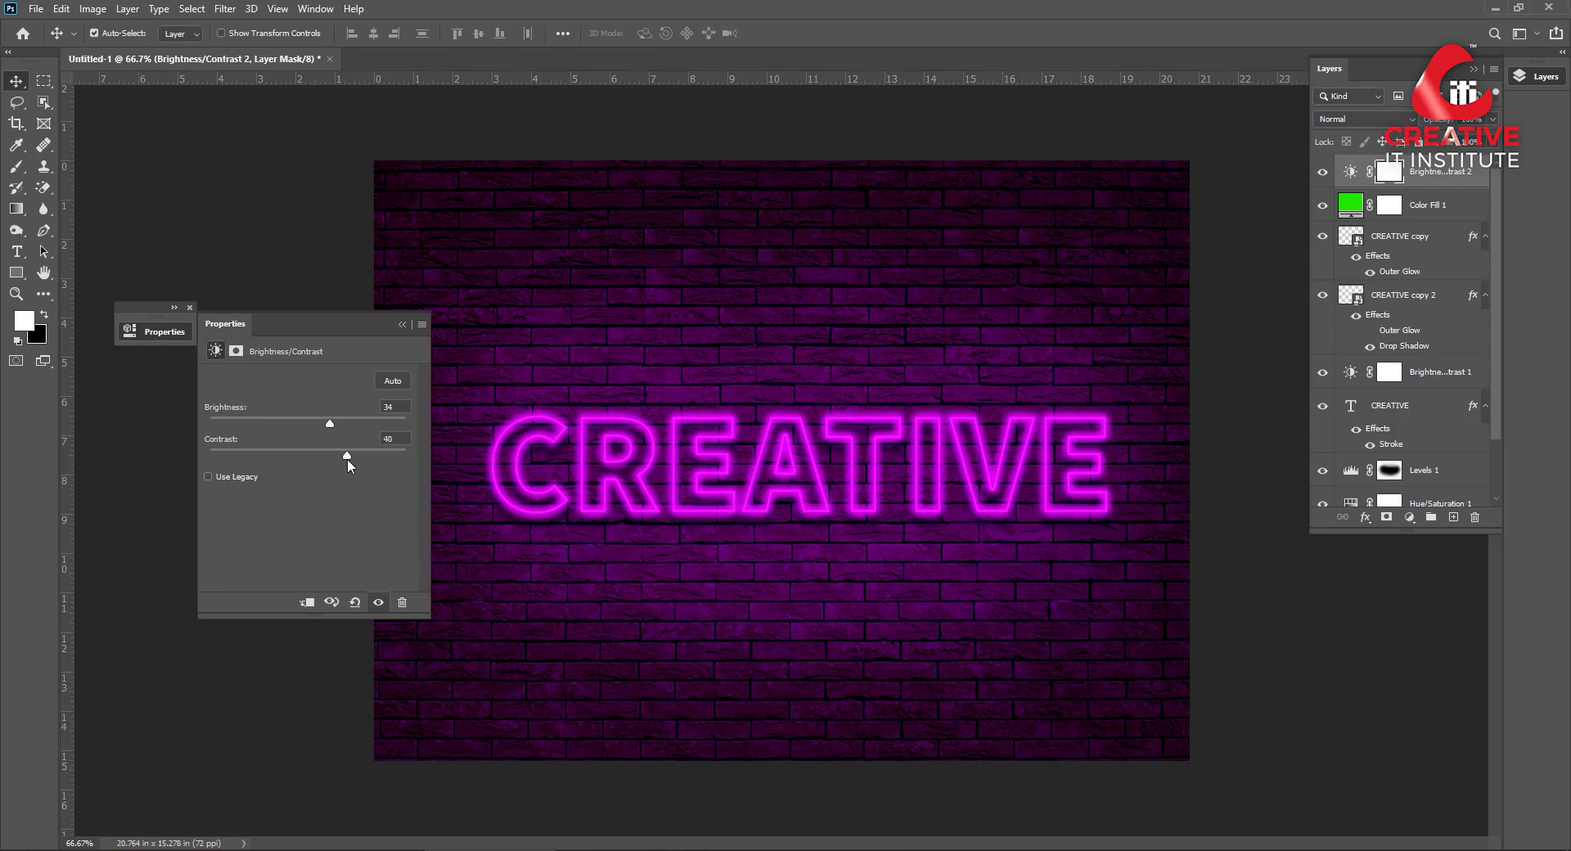
drag(347, 458, 338, 451)
drag(312, 424, 329, 425)
click(401, 324)
Recolor the solid color fill to orange for a blue neon tint, trying hues across the spectrum.
double_click(1351, 206)
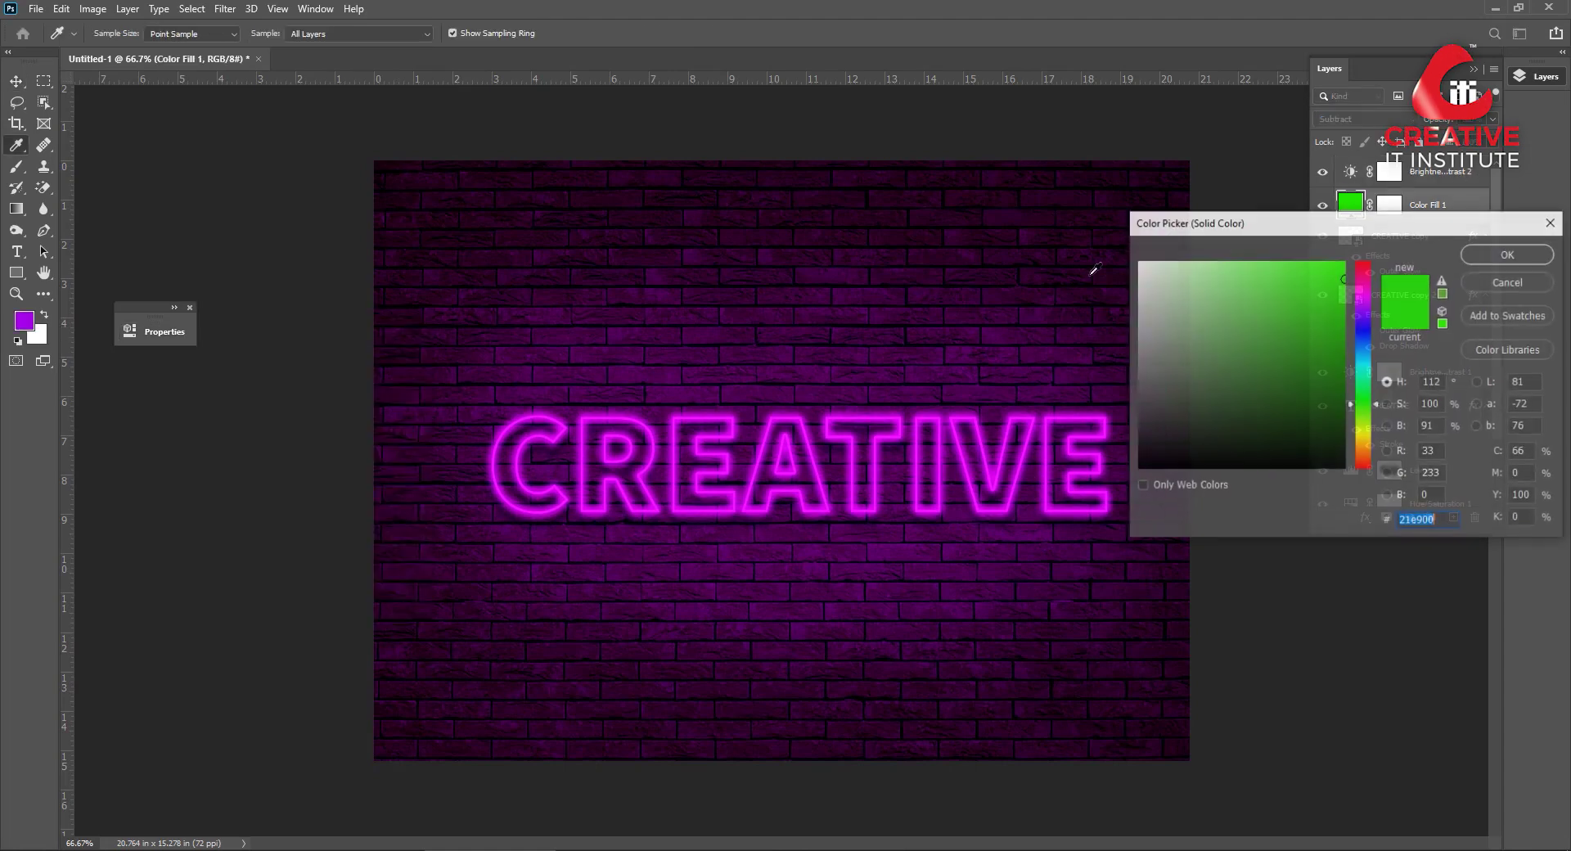
drag(1364, 302, 1374, 462)
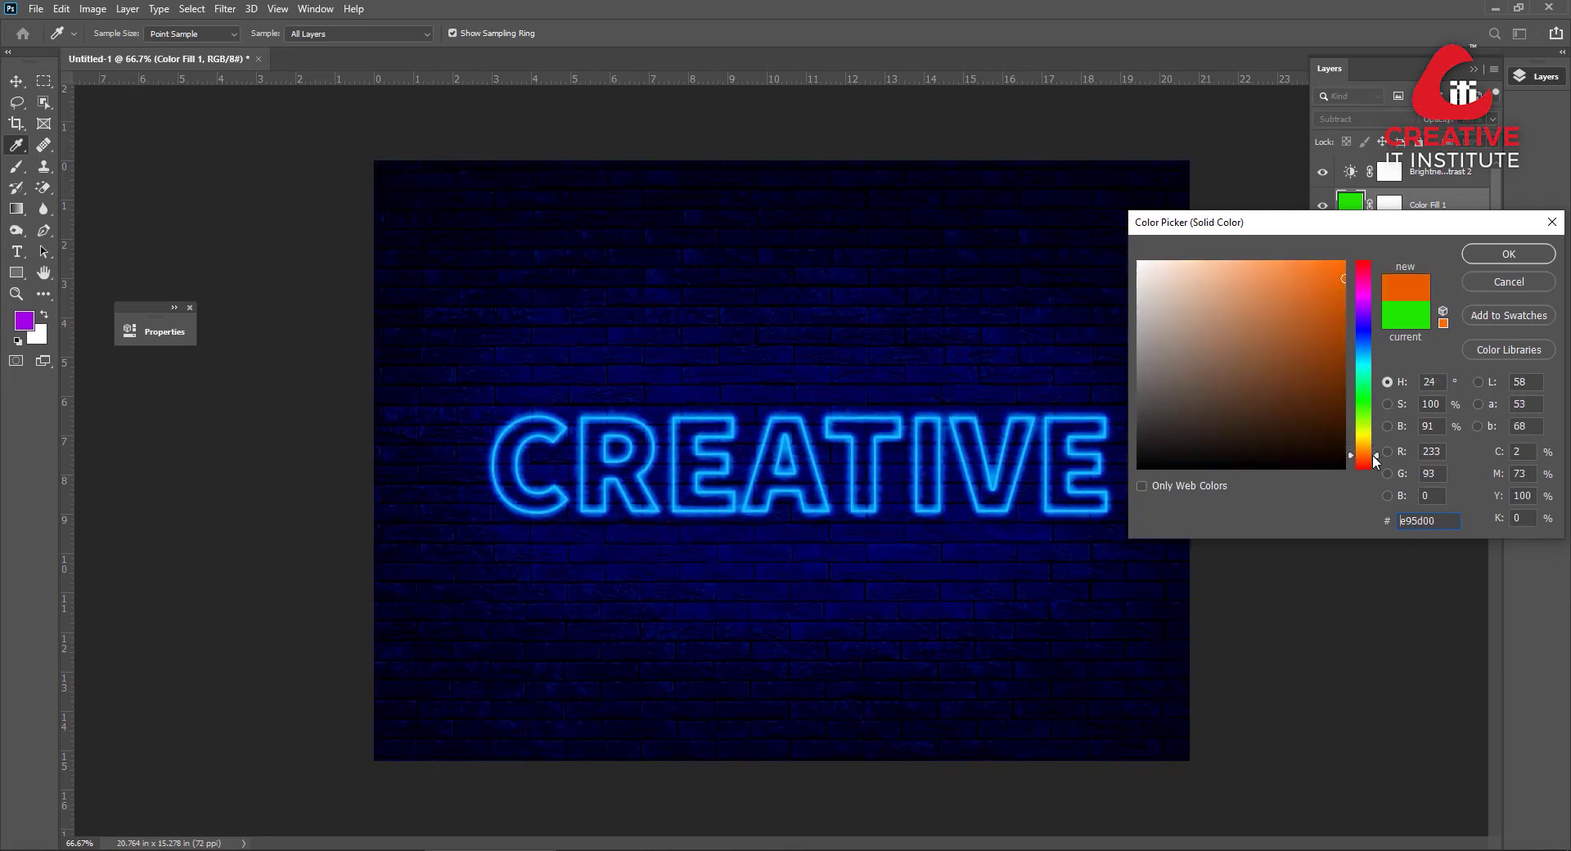
click(1501, 255)
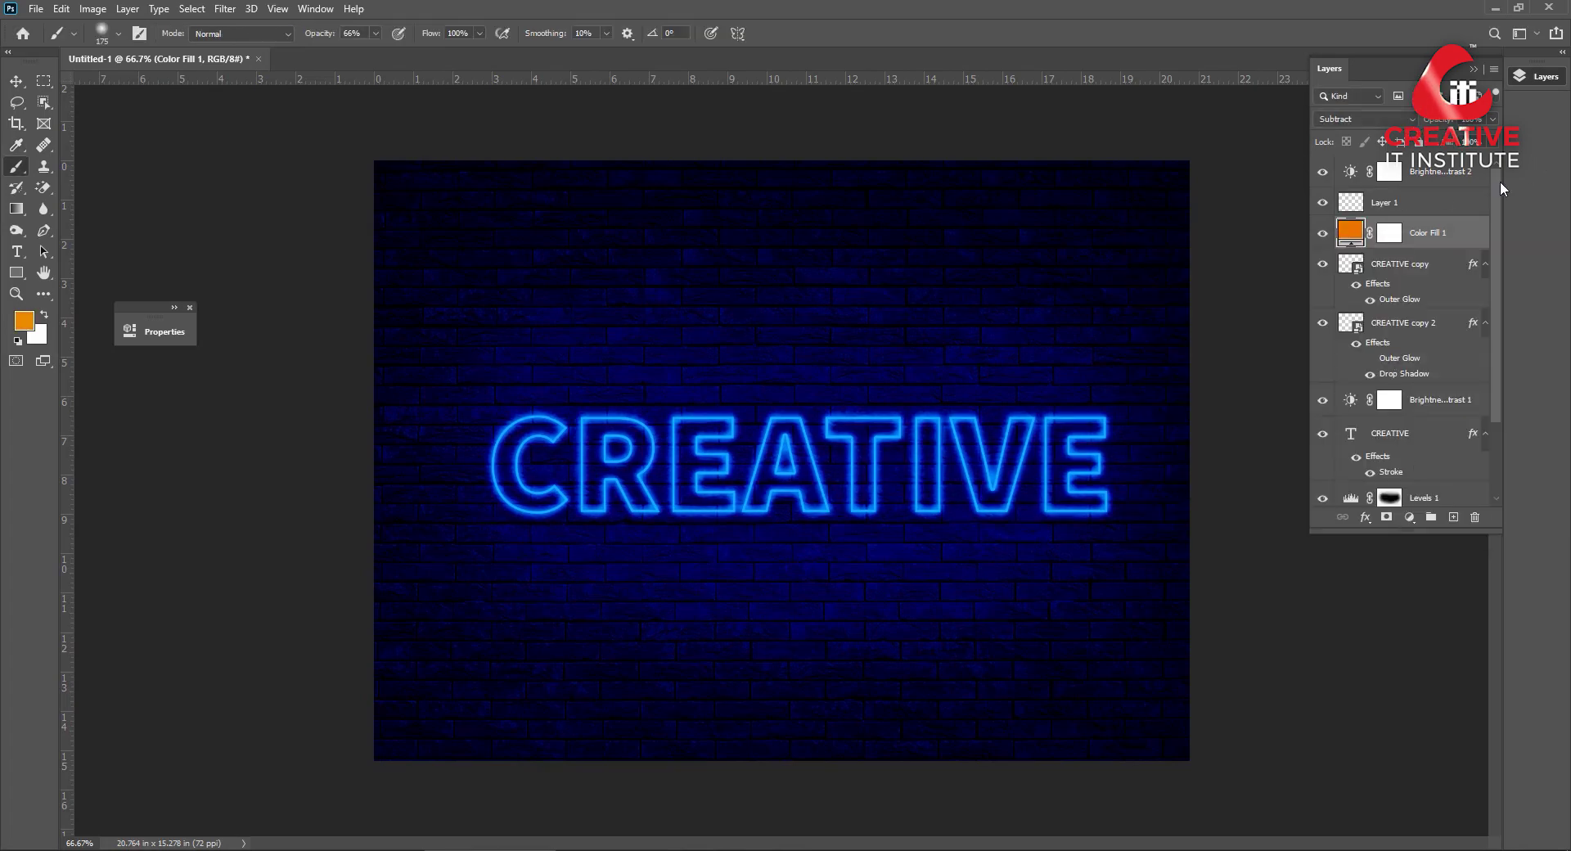
double_click(1351, 234)
drag(1363, 304, 1373, 469)
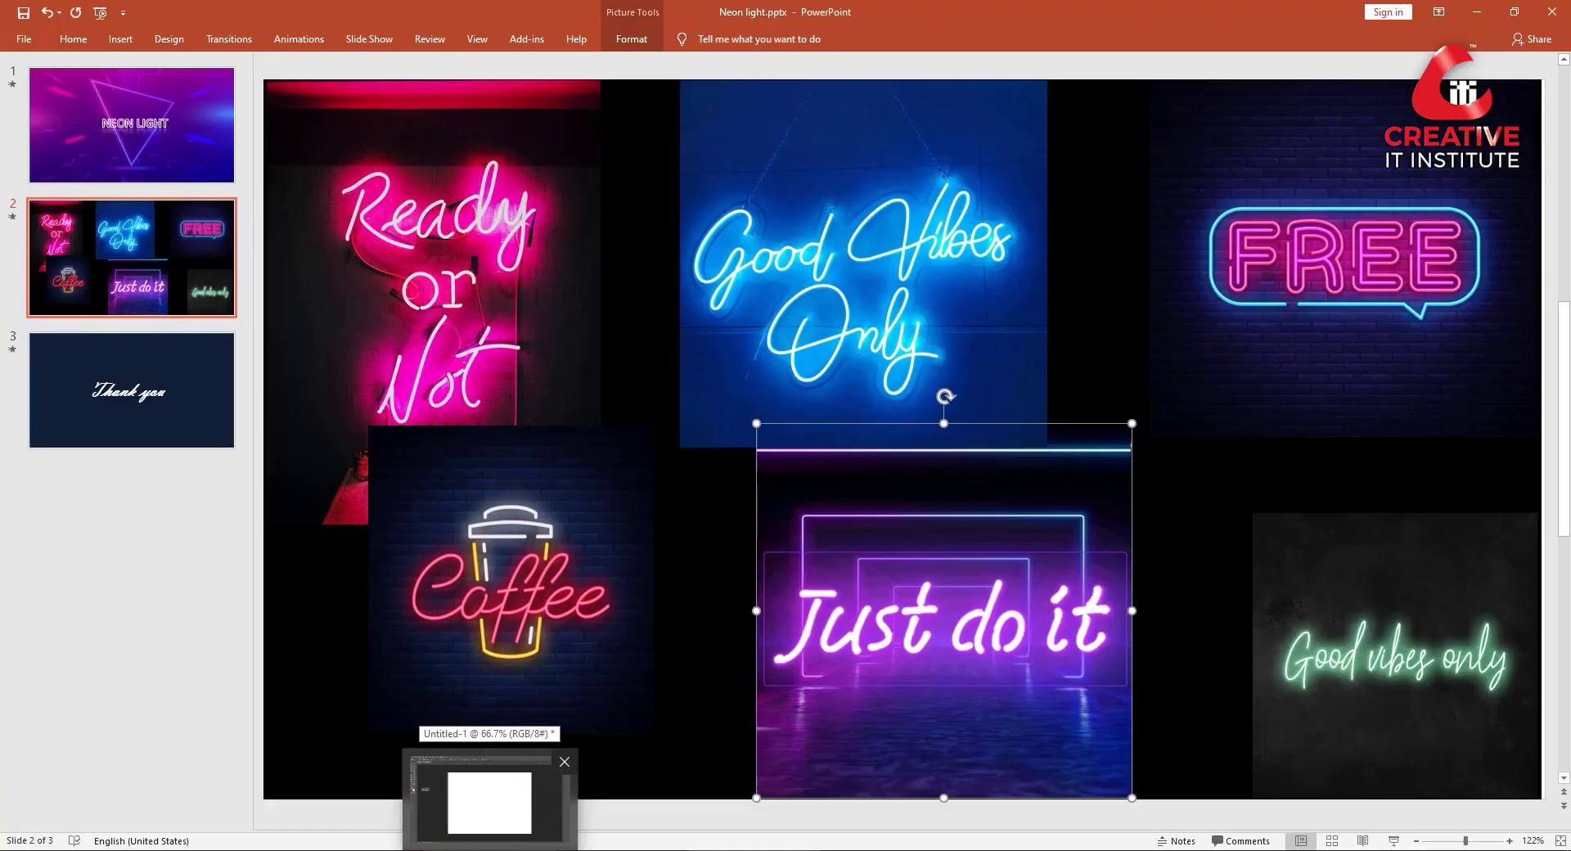
Switch to Photoshop's blank document, add a layer, set the gradient's orange stop to black (000000) and draw a radial gradient from centre to corner.
click(489, 802)
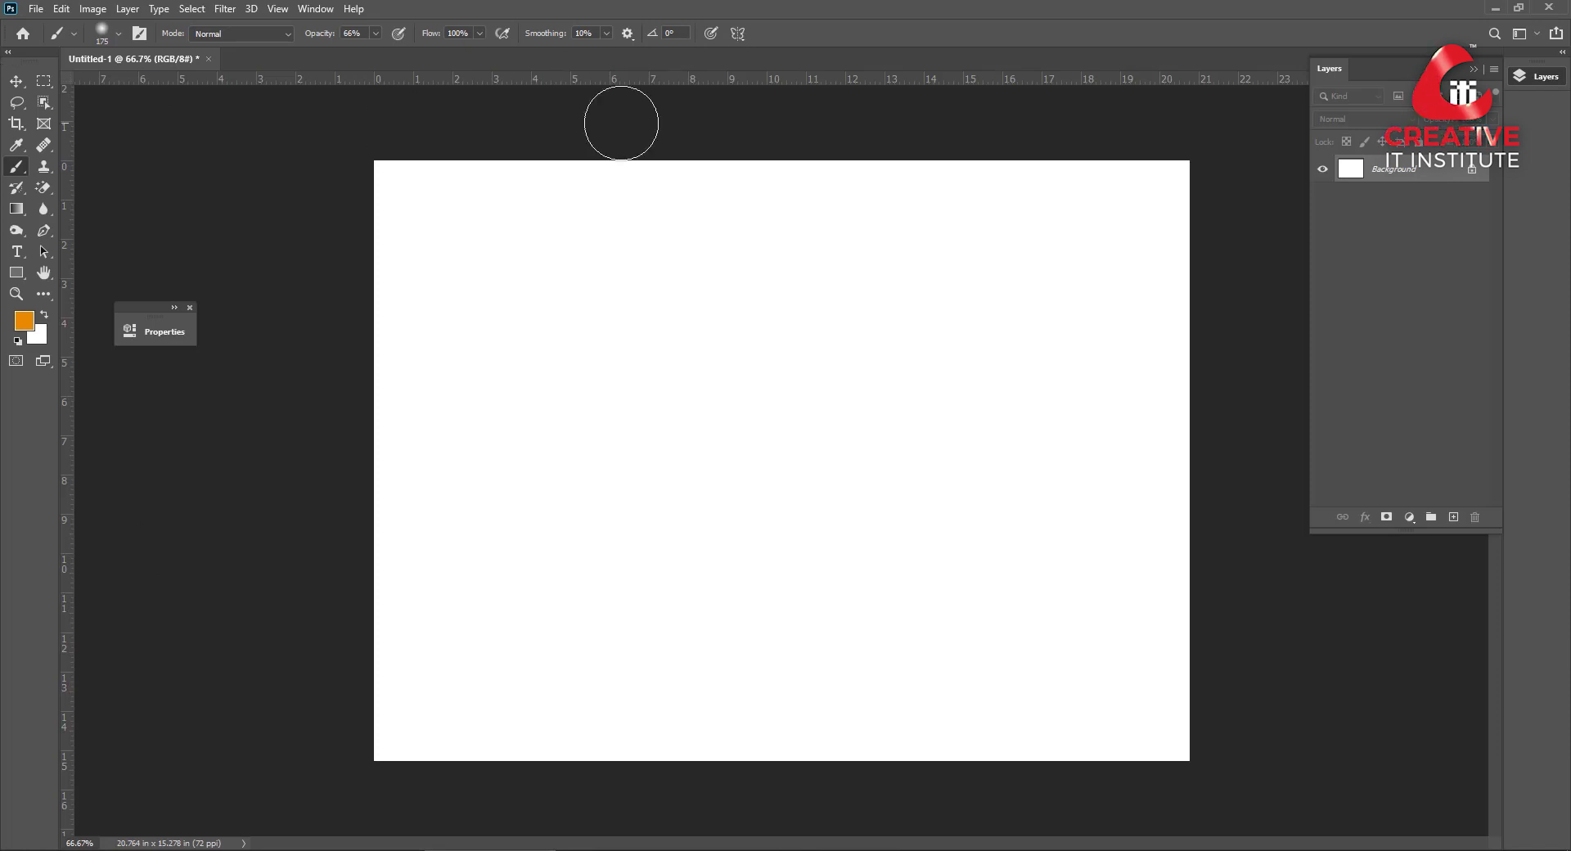
click(1453, 517)
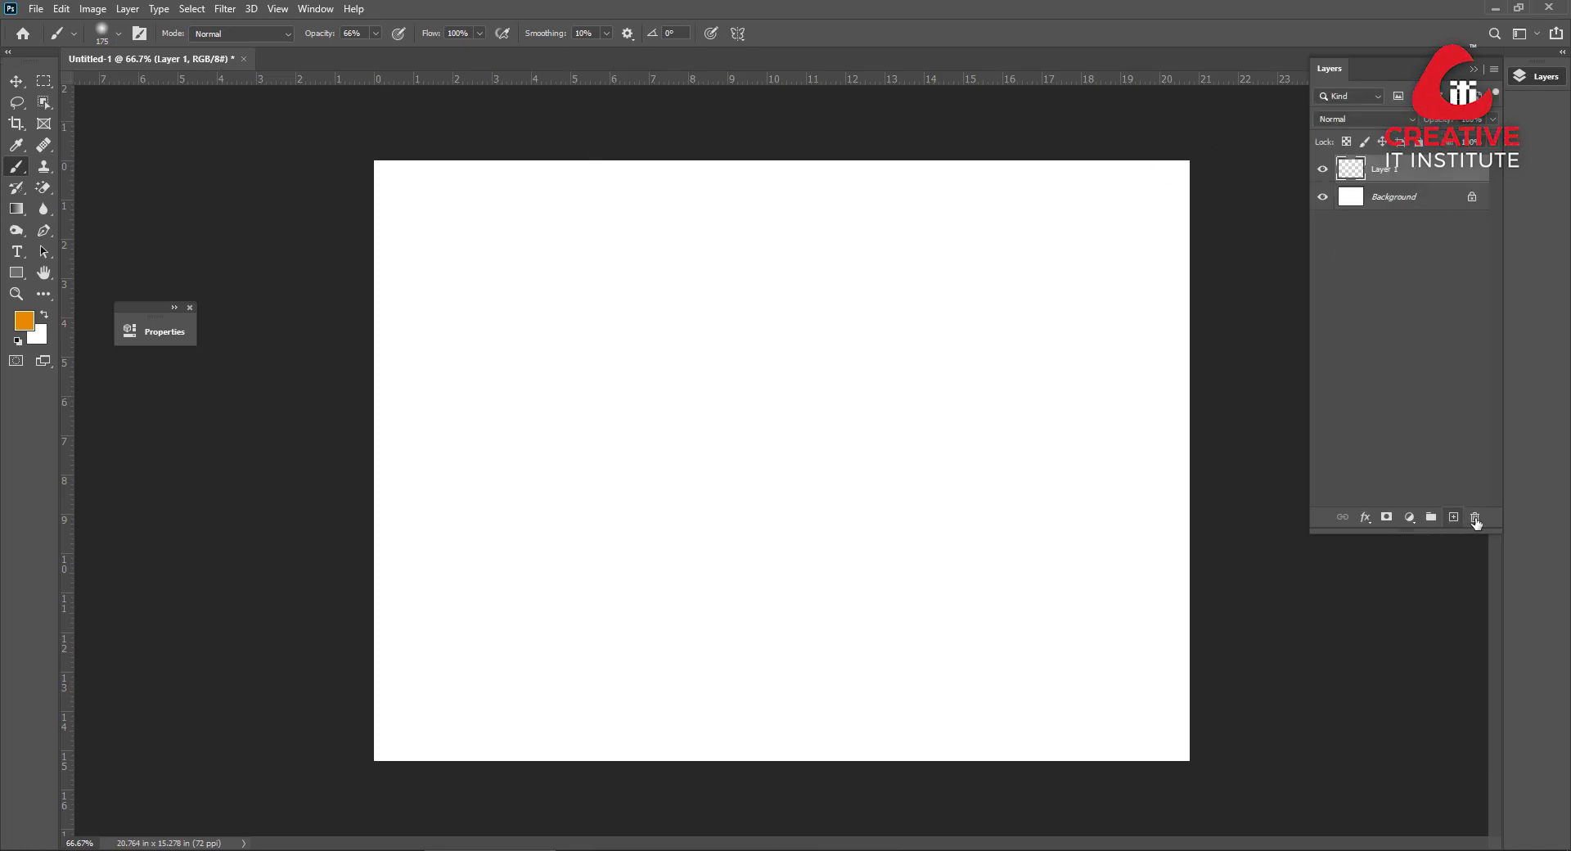
click(17, 209)
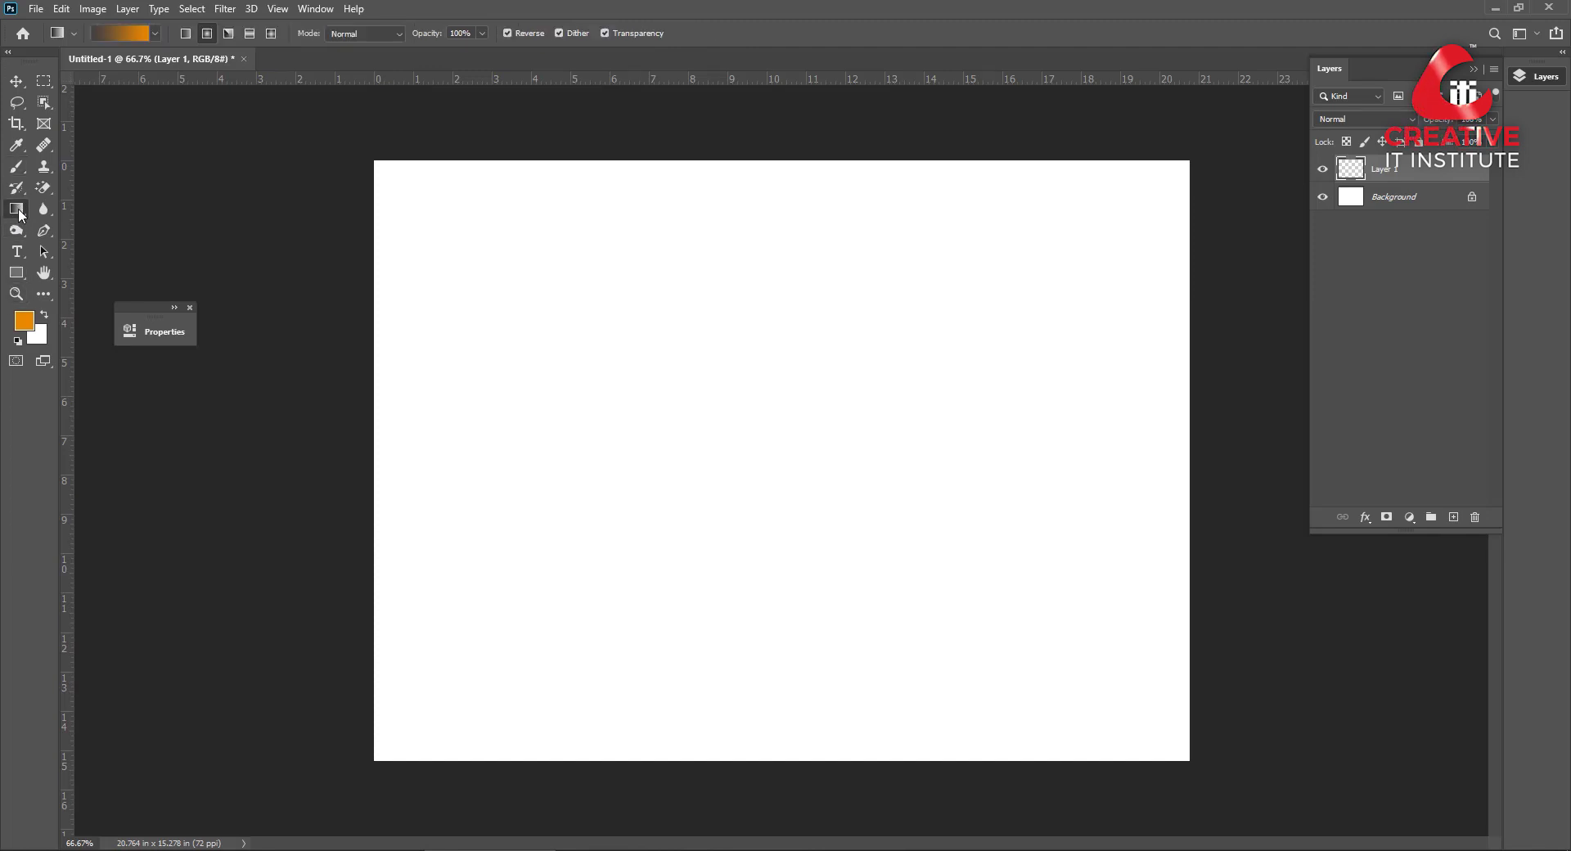
click(125, 32)
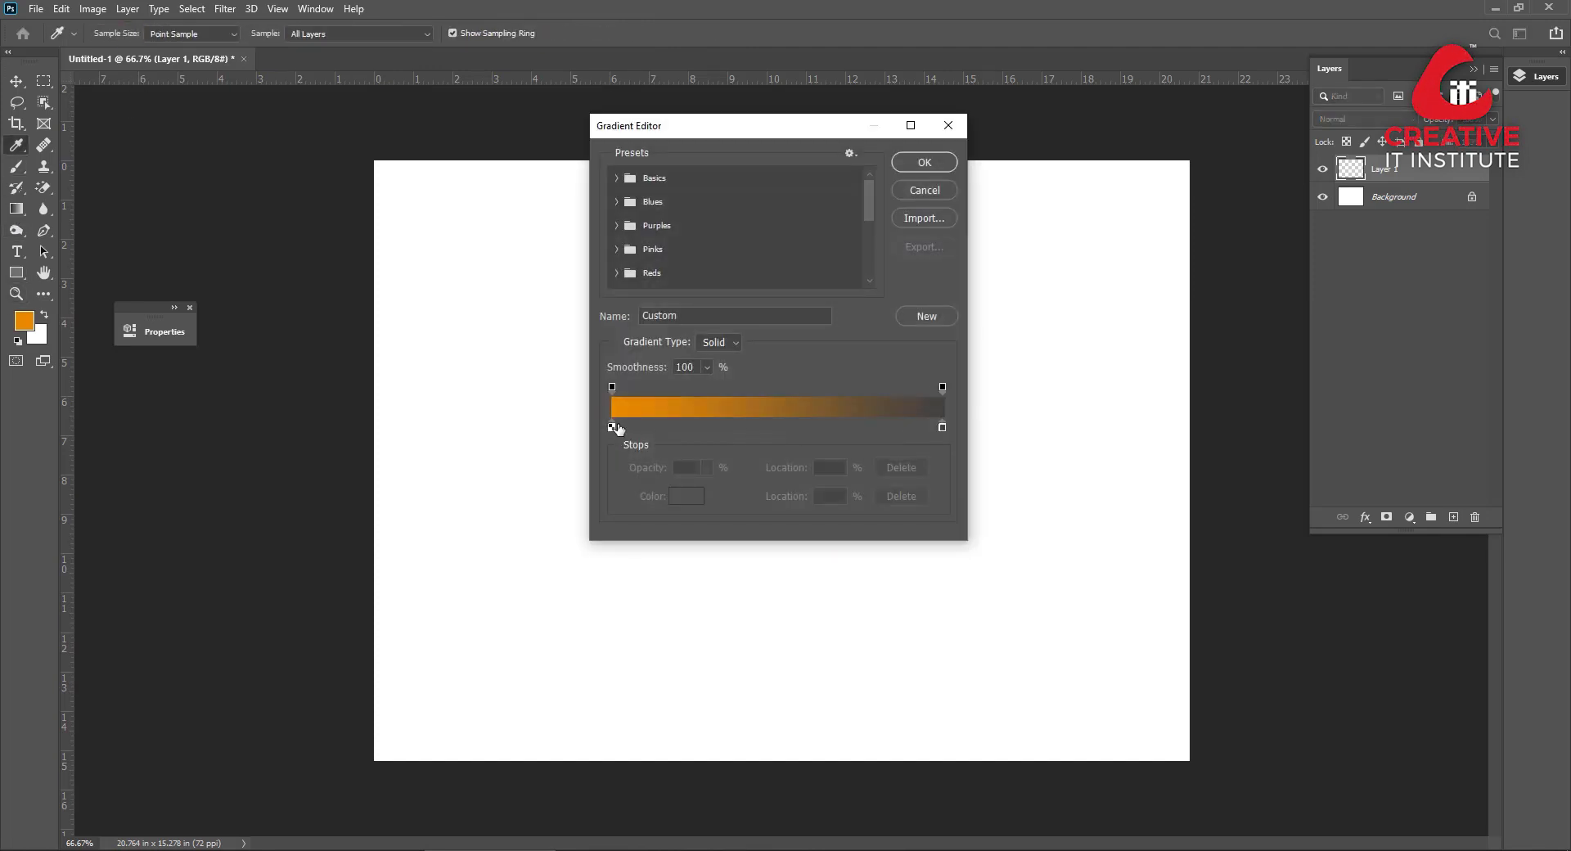
click(613, 426)
click(673, 498)
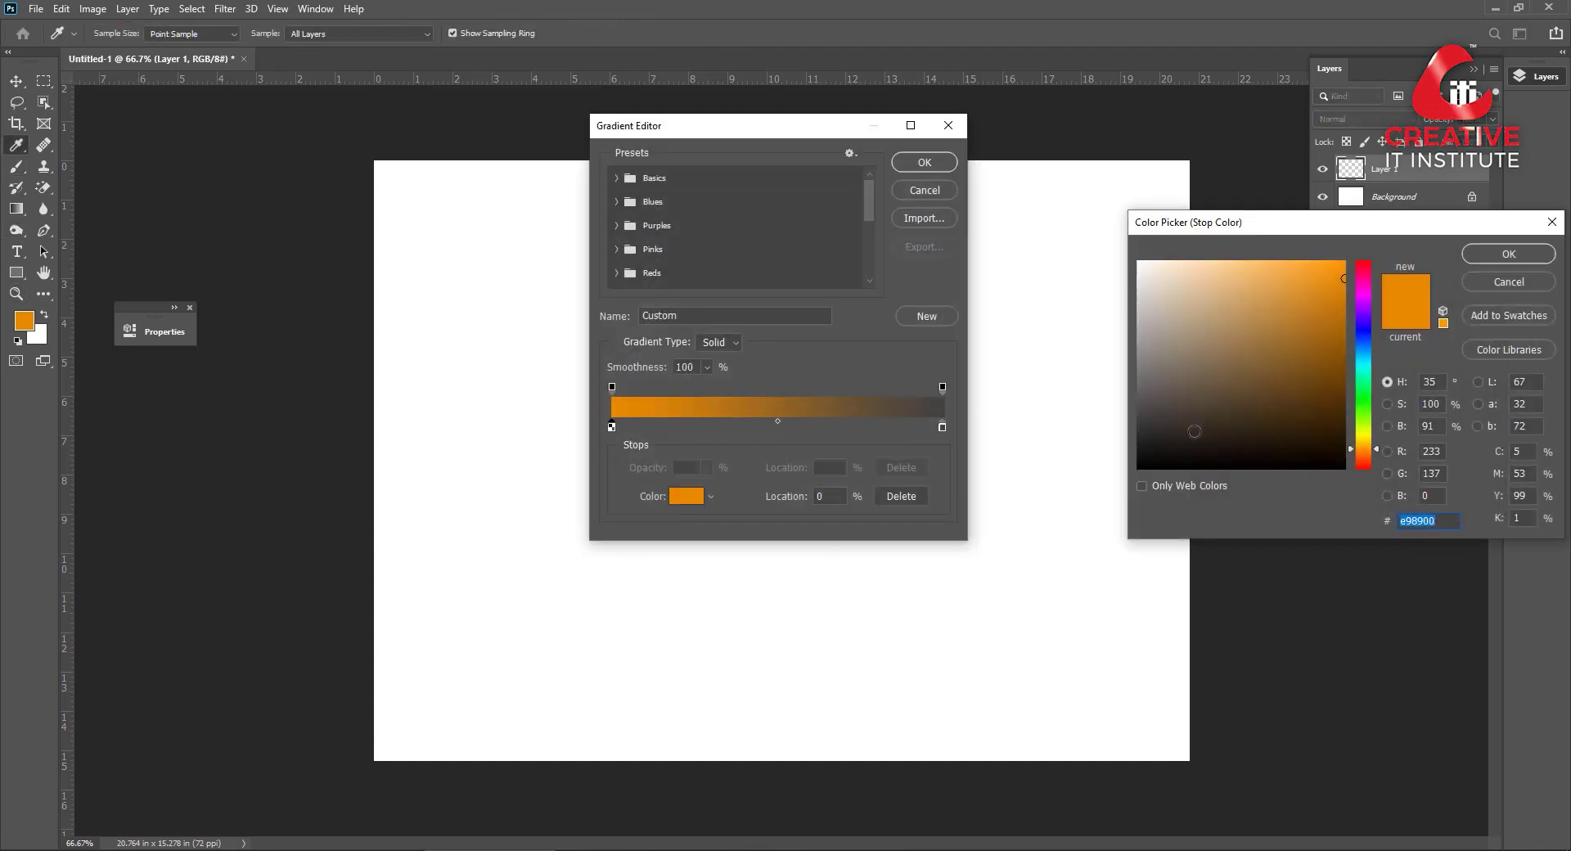
text(1c1c1c)
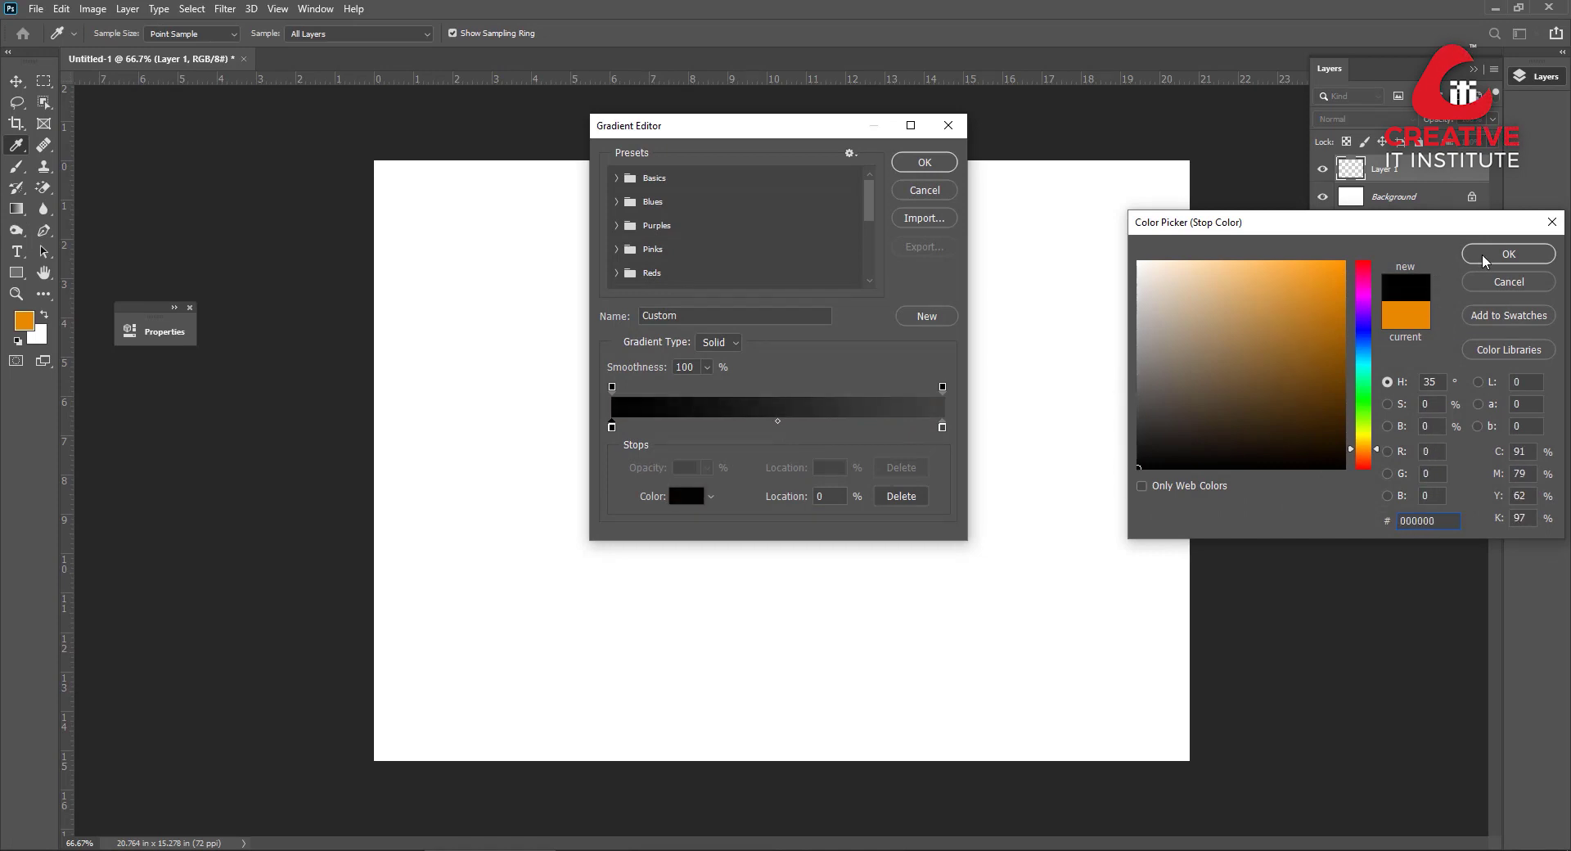
key(Return)
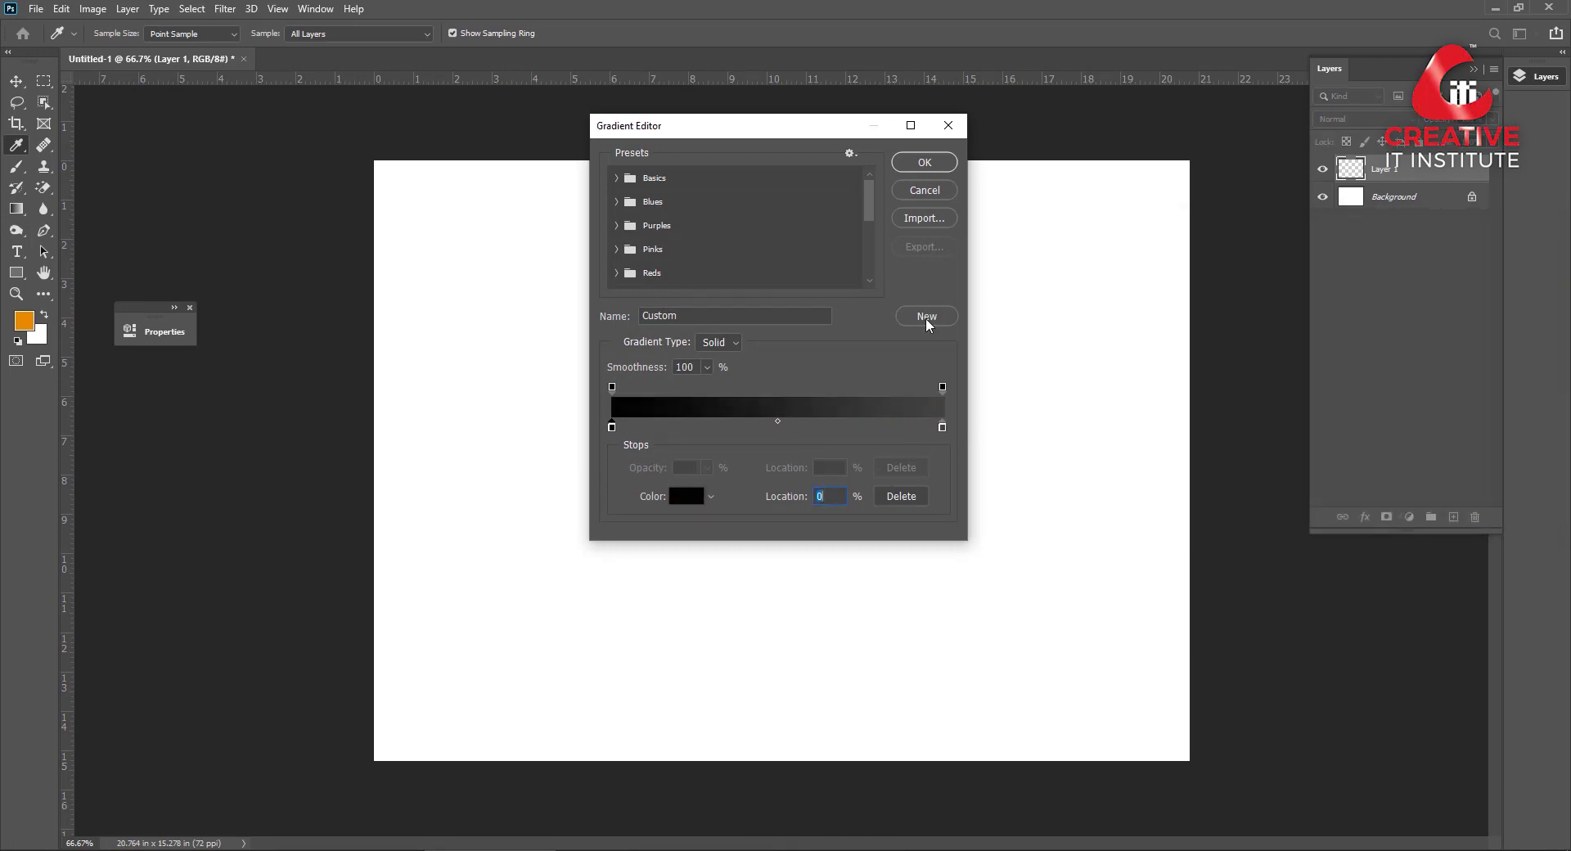
click(924, 163)
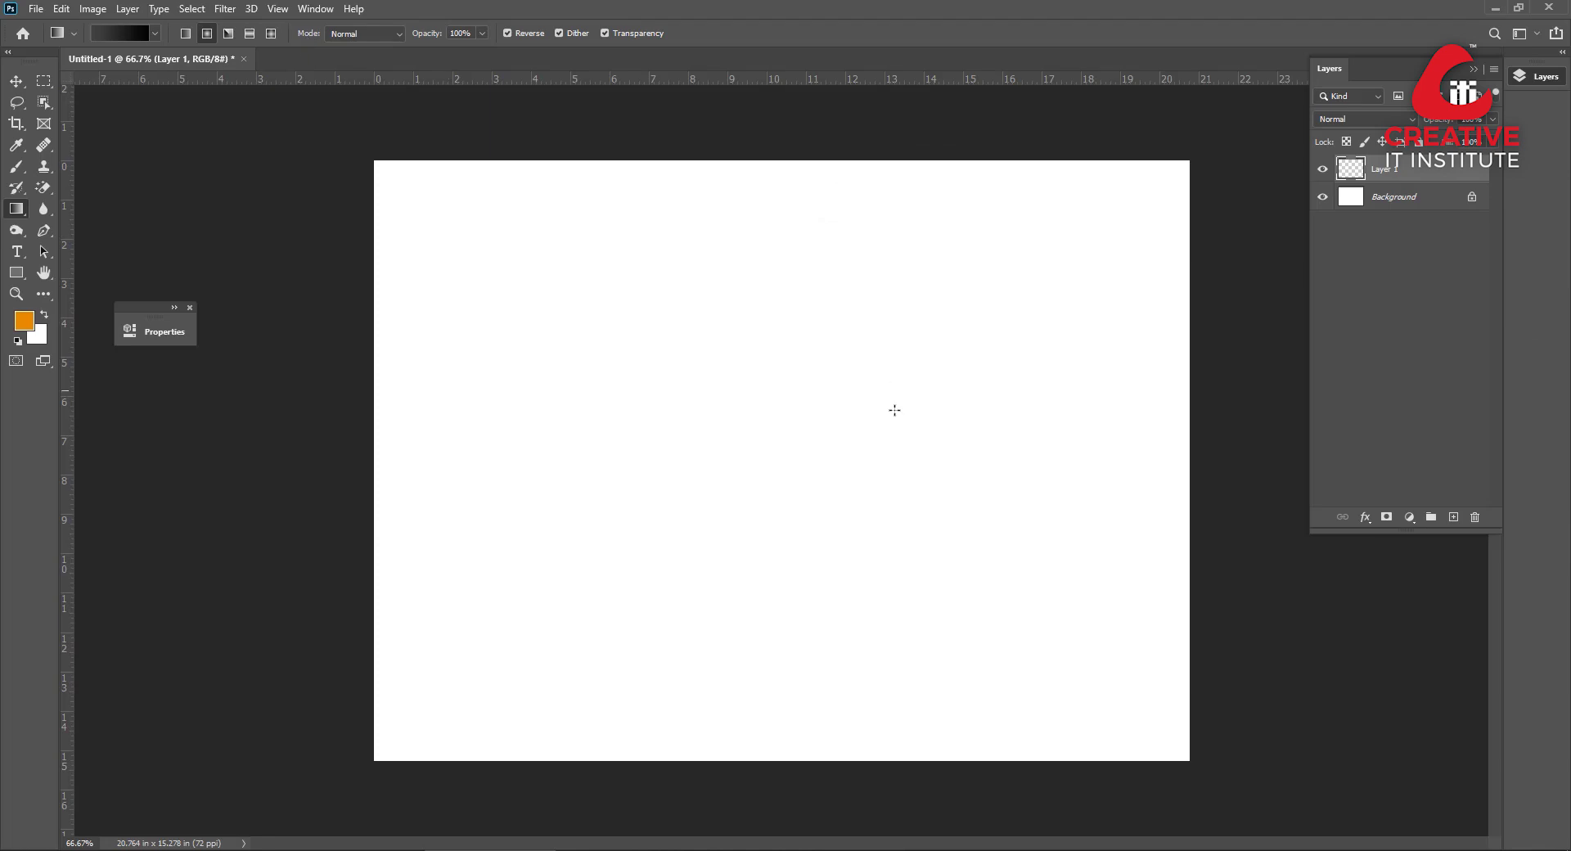
drag(746, 450, 1179, 754)
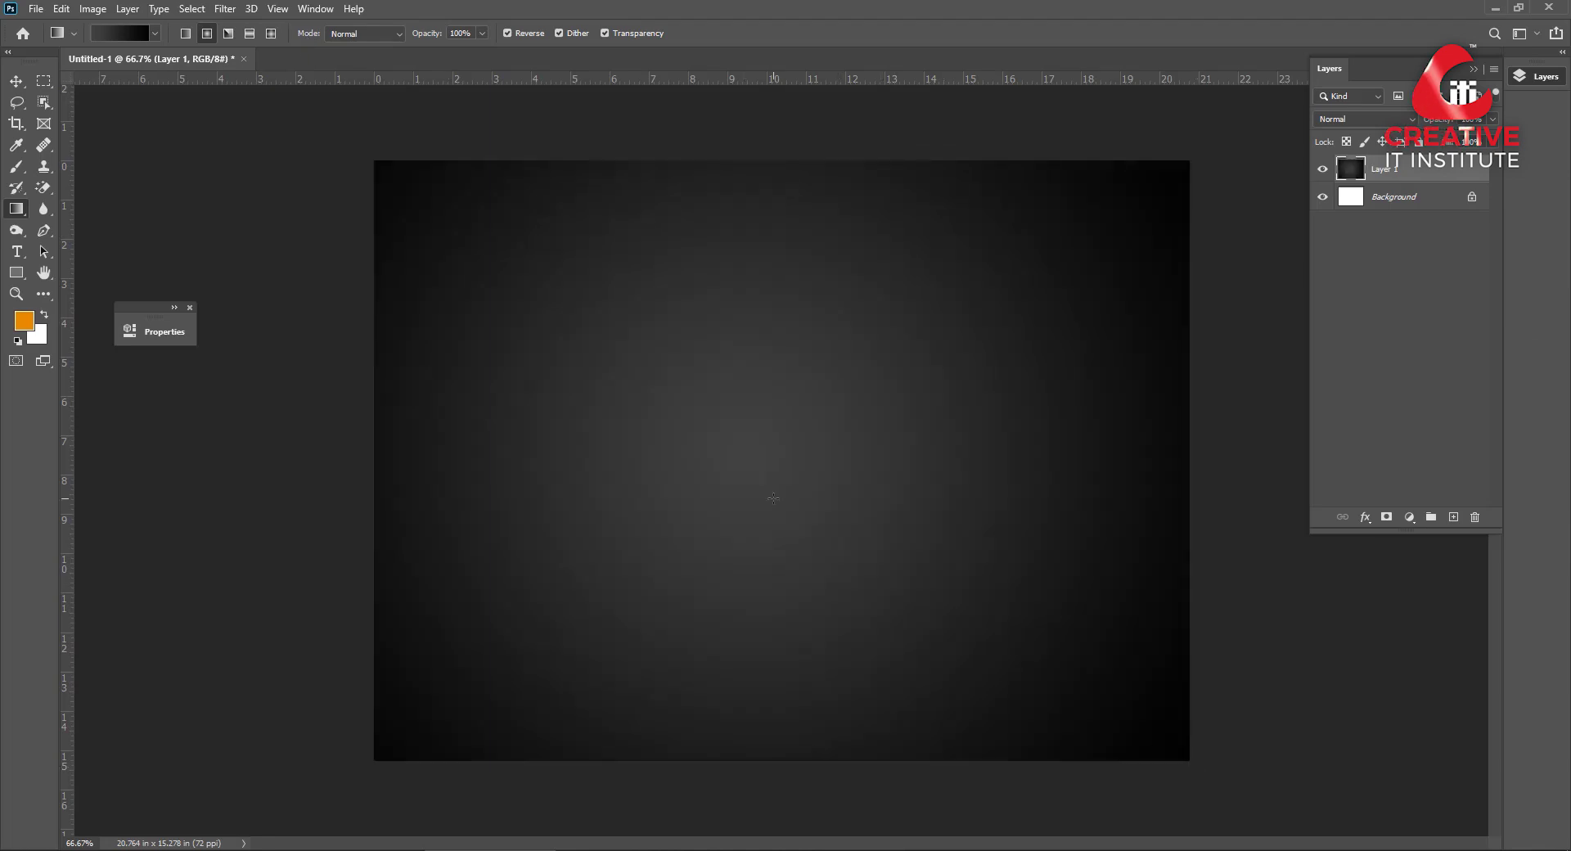
drag(777, 489, 1176, 751)
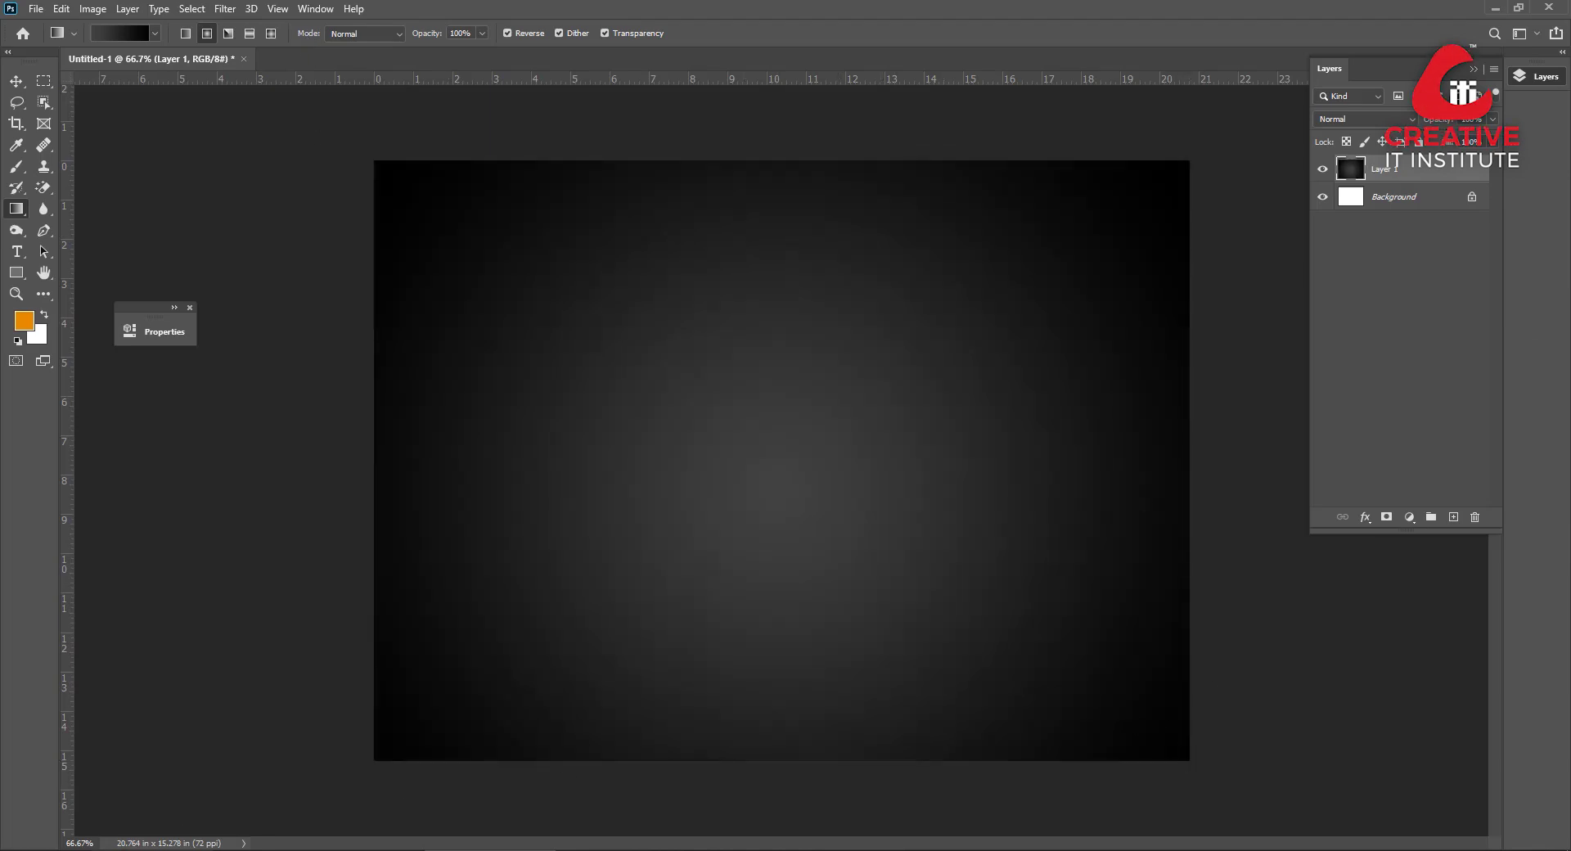
Place the logo file in the document at a reduced size and hide the gradient layer behind it.
key(alt+Tab)
drag(599, 328, 1050, 707)
drag(1080, 160, 934, 307)
click(794, 33)
click(1323, 197)
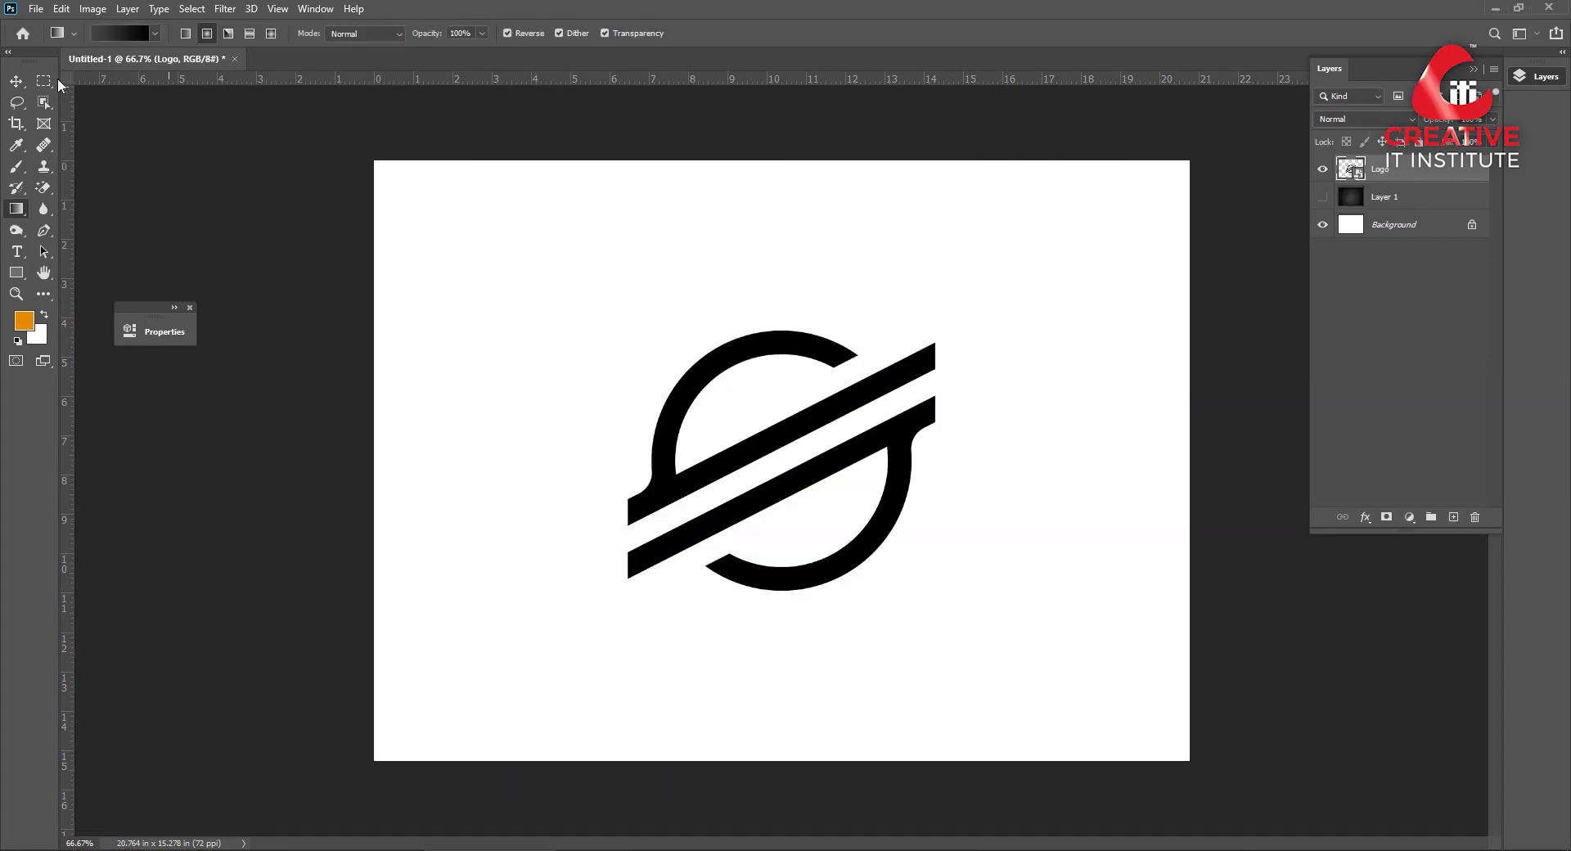
Move the logo slightly up and to the left, and scale it to 25.99%.
key(v)
drag(908, 367, 894, 341)
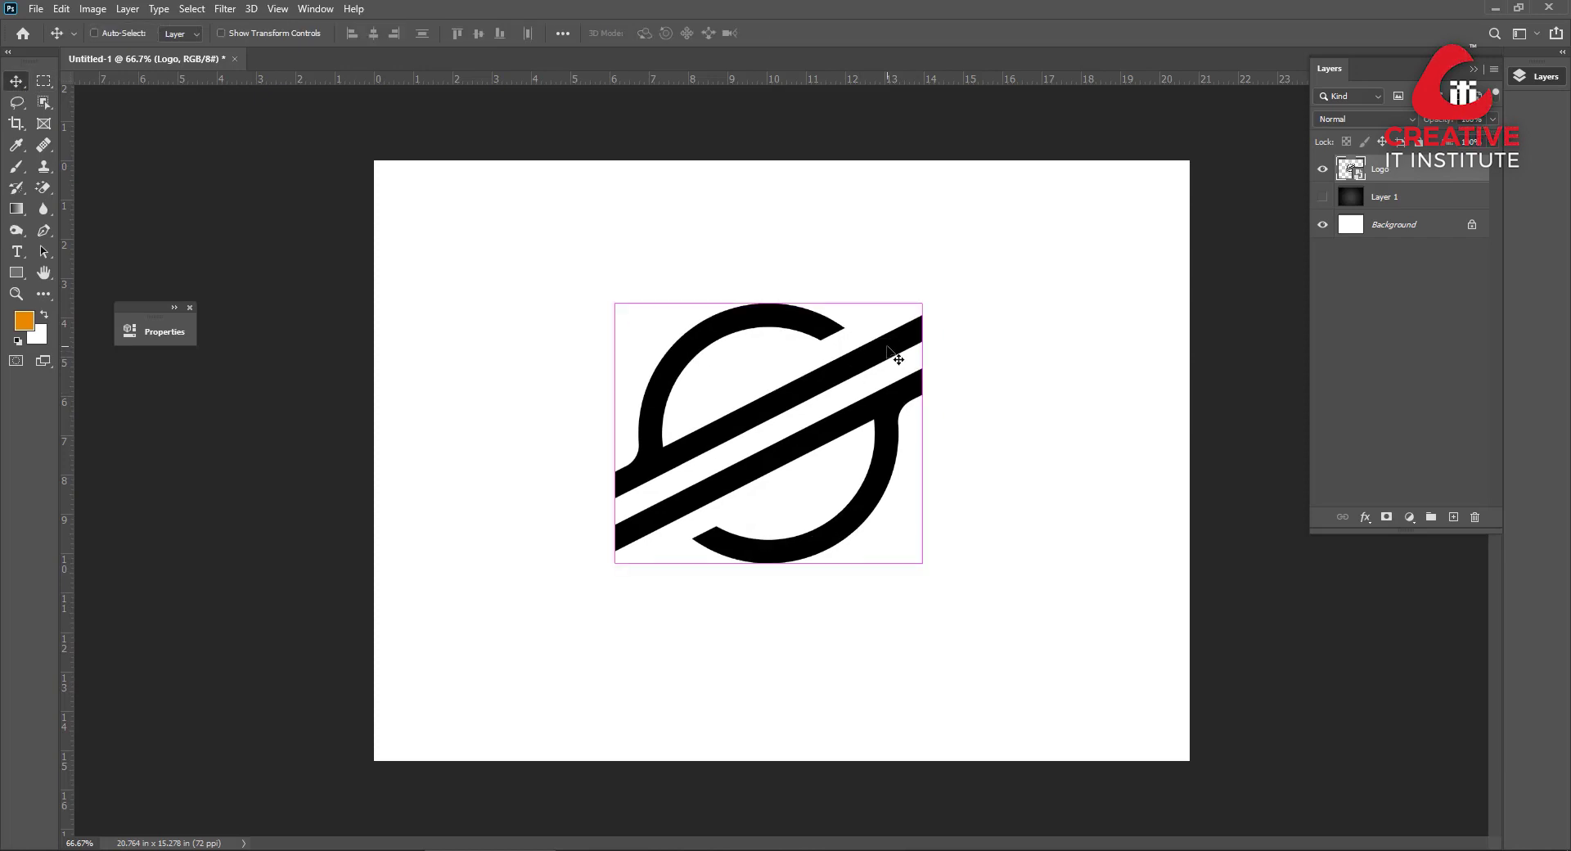
key(ctrl+t)
drag(923, 277, 908, 293)
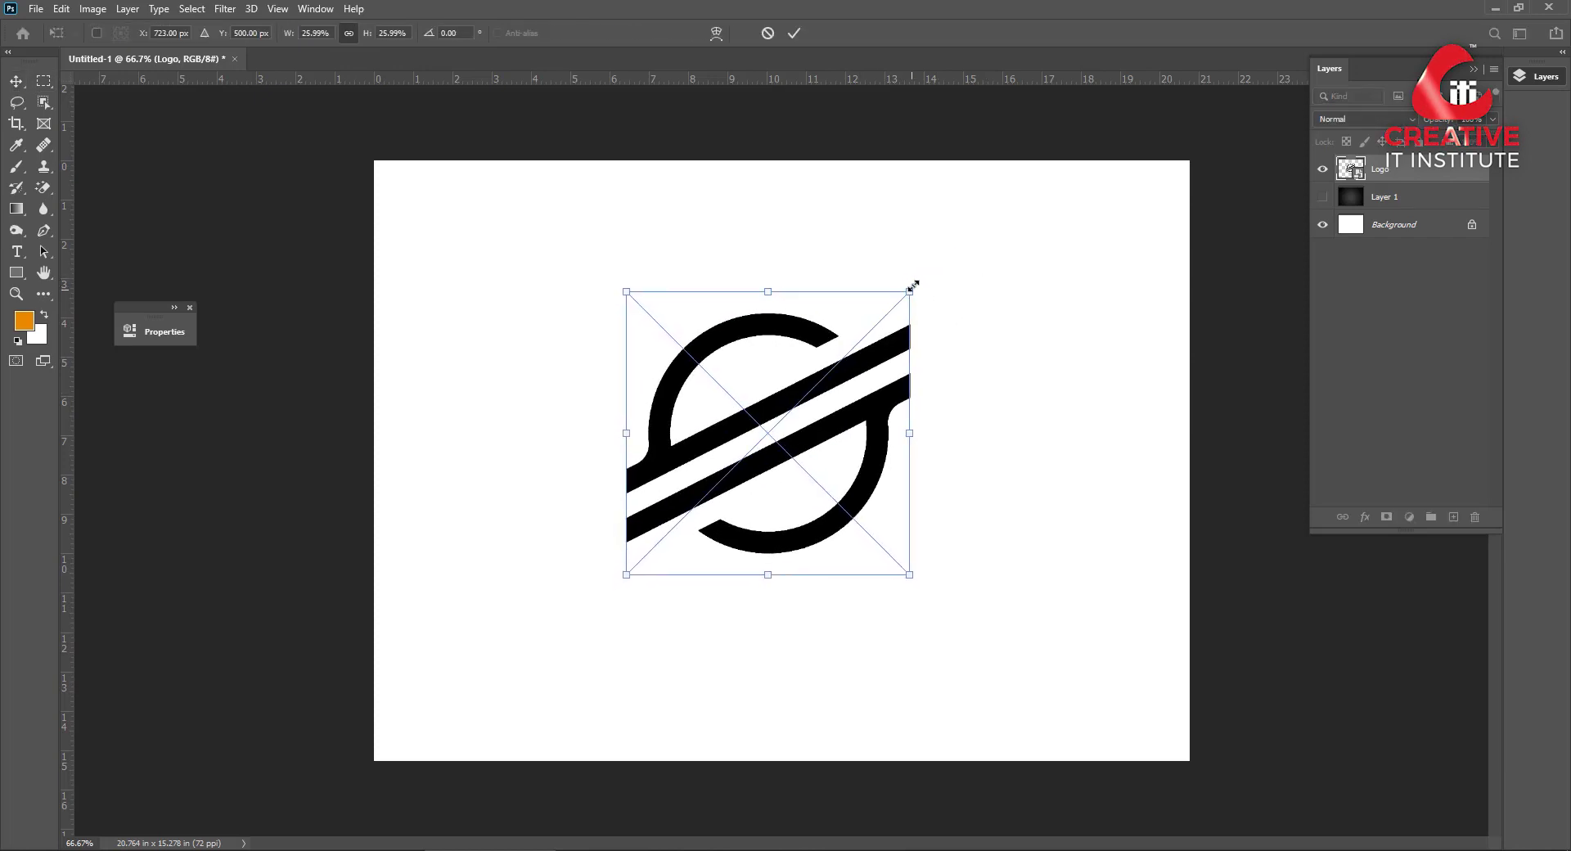
key(Return)
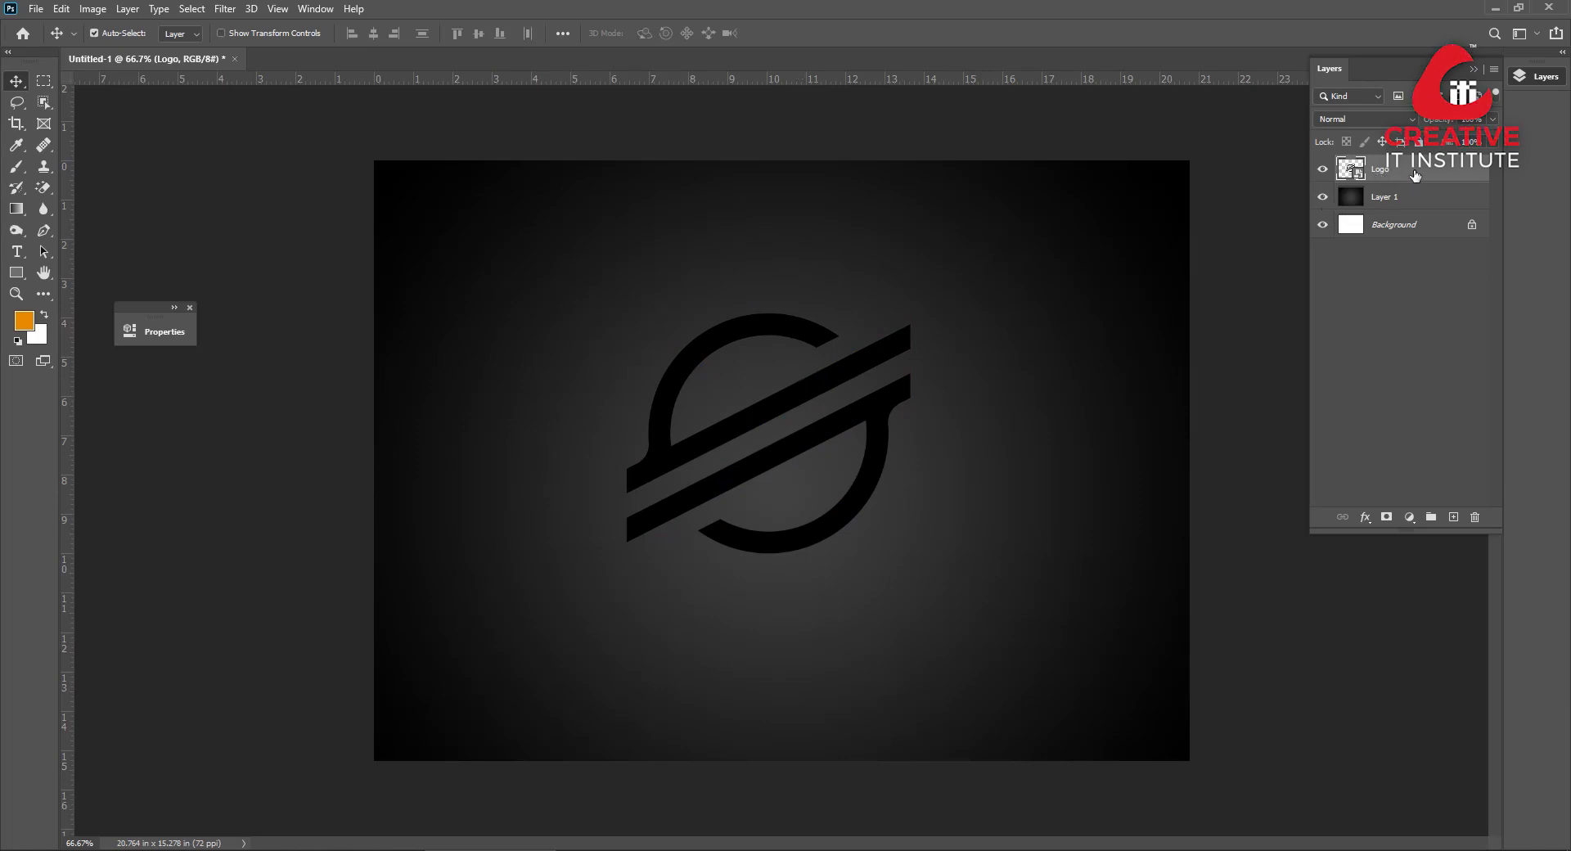
Rasterize the Logo layer and set its fill opacity to 0% in the blending options.
right_click(1415, 175)
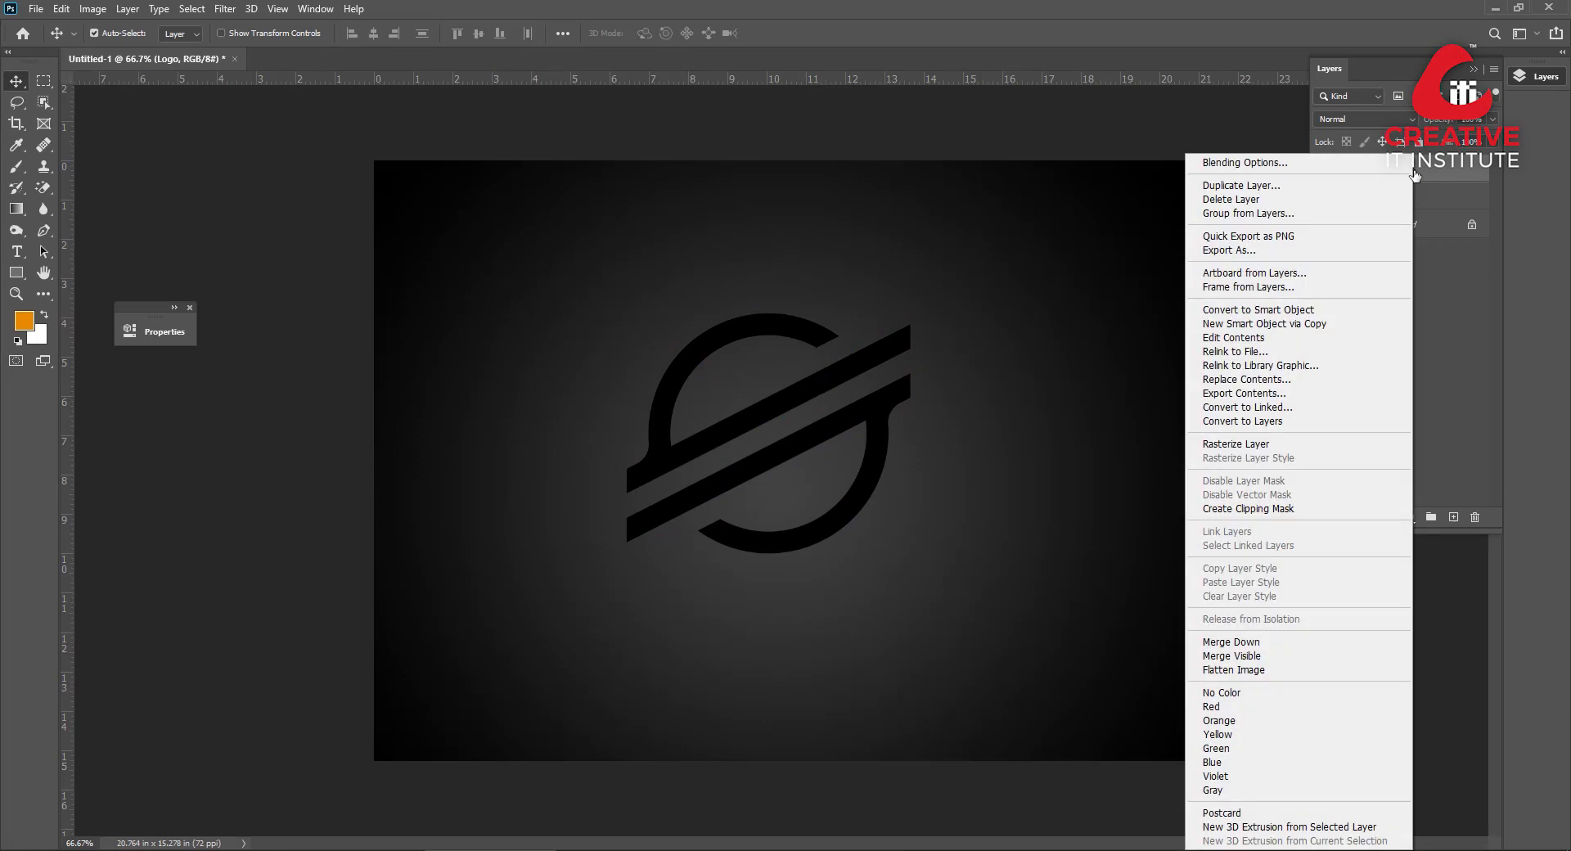
click(1273, 446)
right_click(1403, 178)
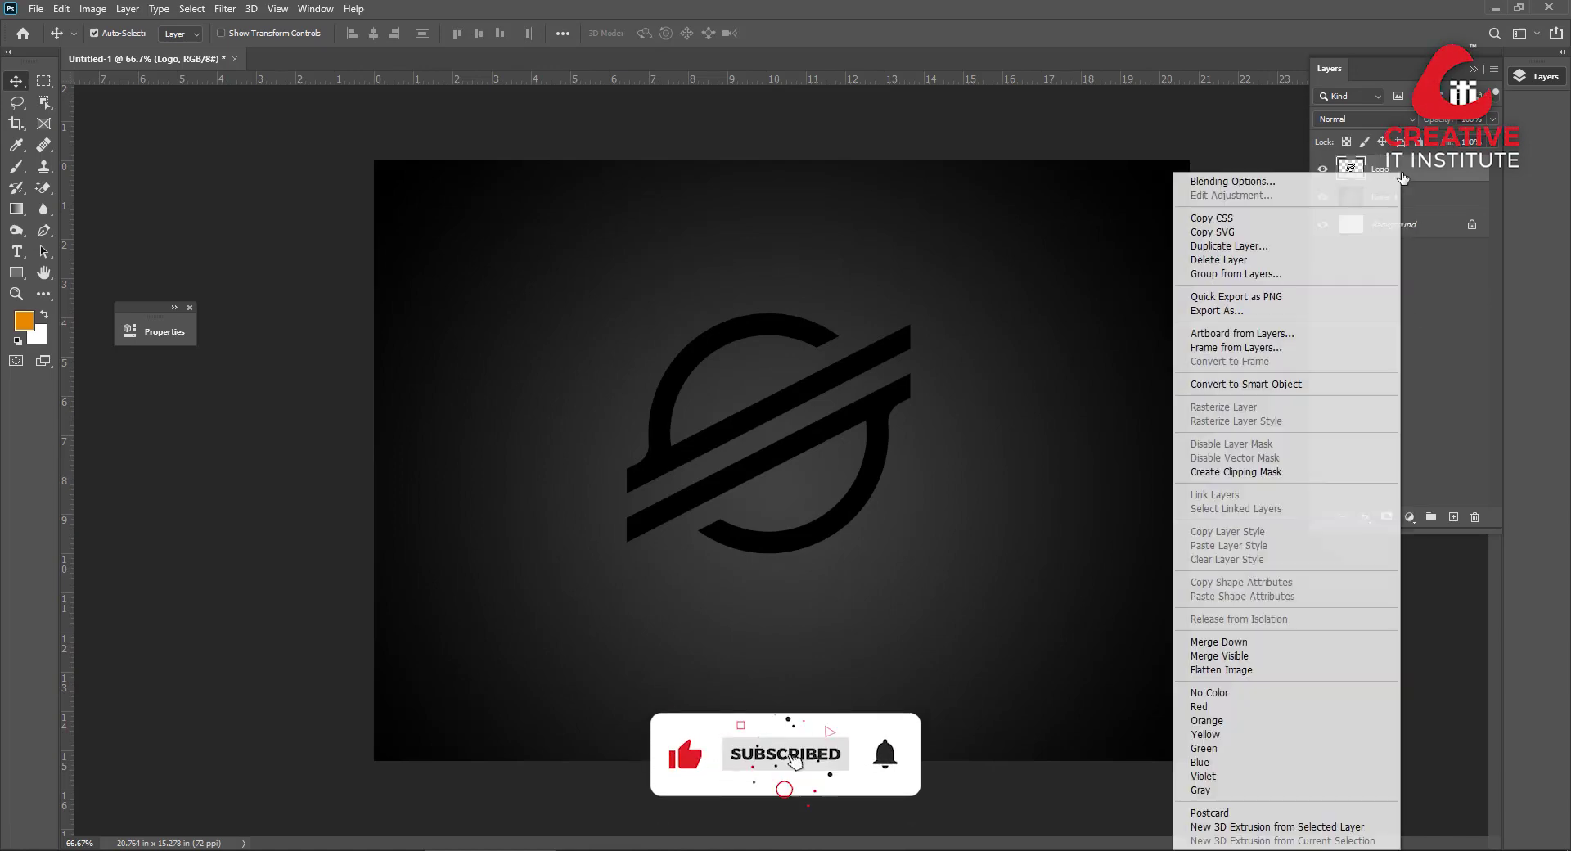
click(1203, 182)
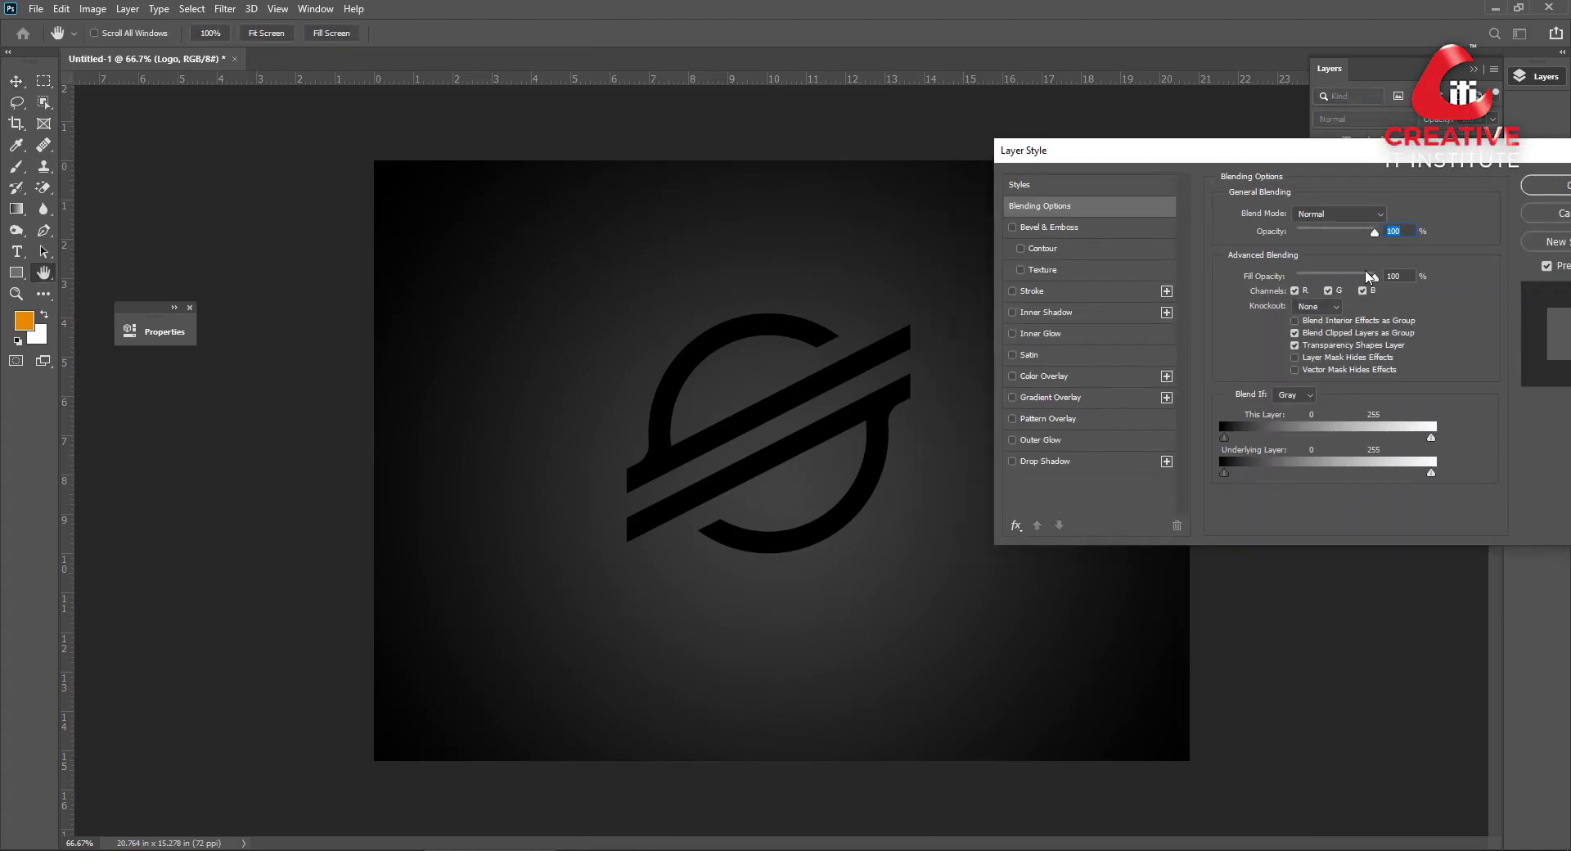
drag(1374, 281, 1280, 278)
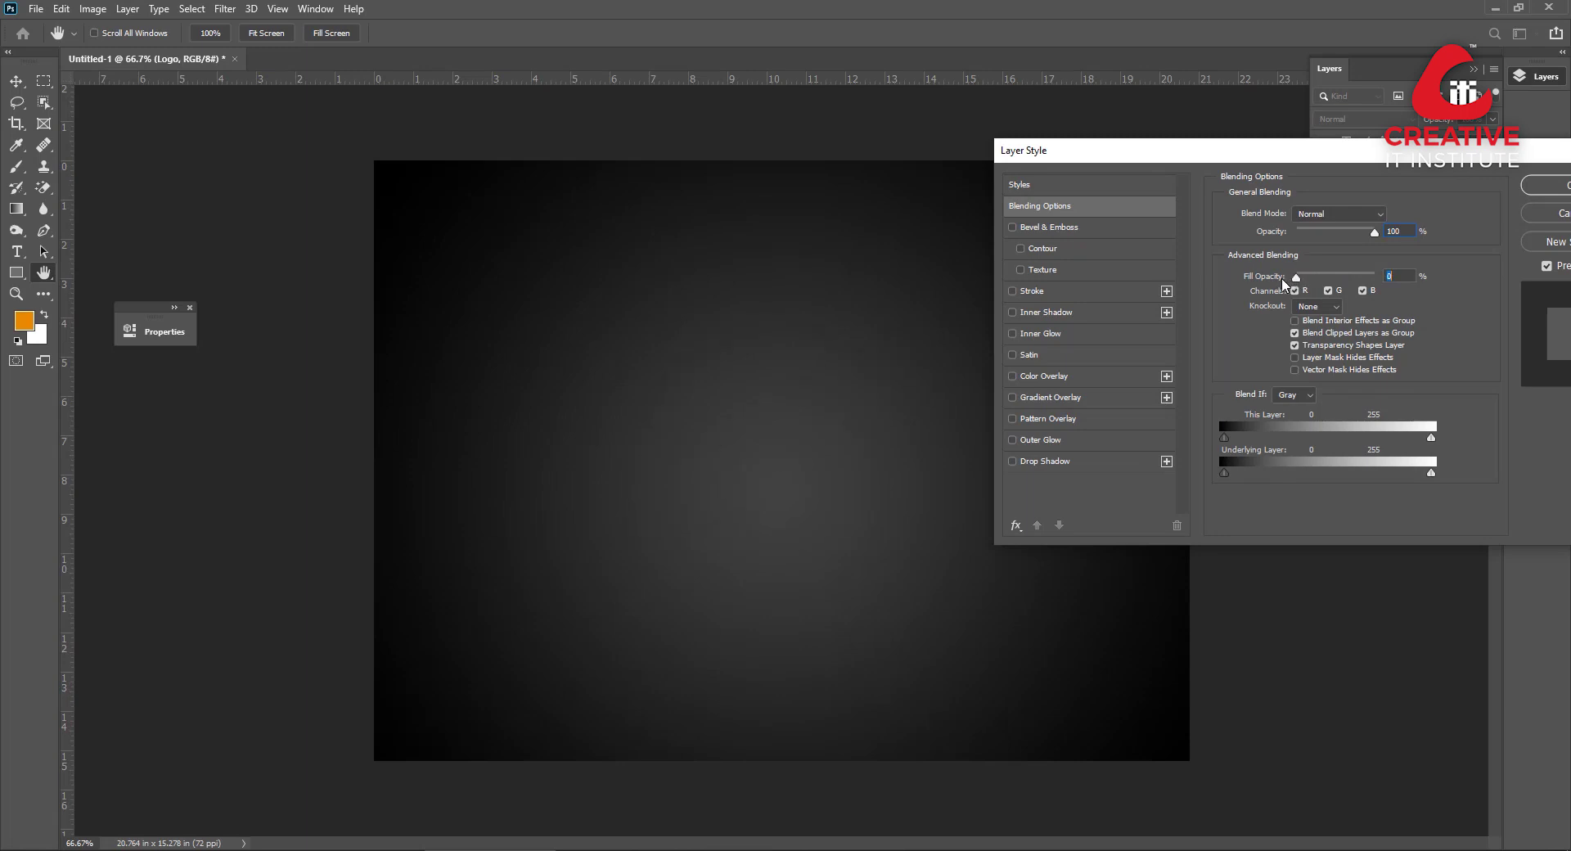
Add an inside stroke to the Logo layer and set its color to red (ff0000).
click(1129, 291)
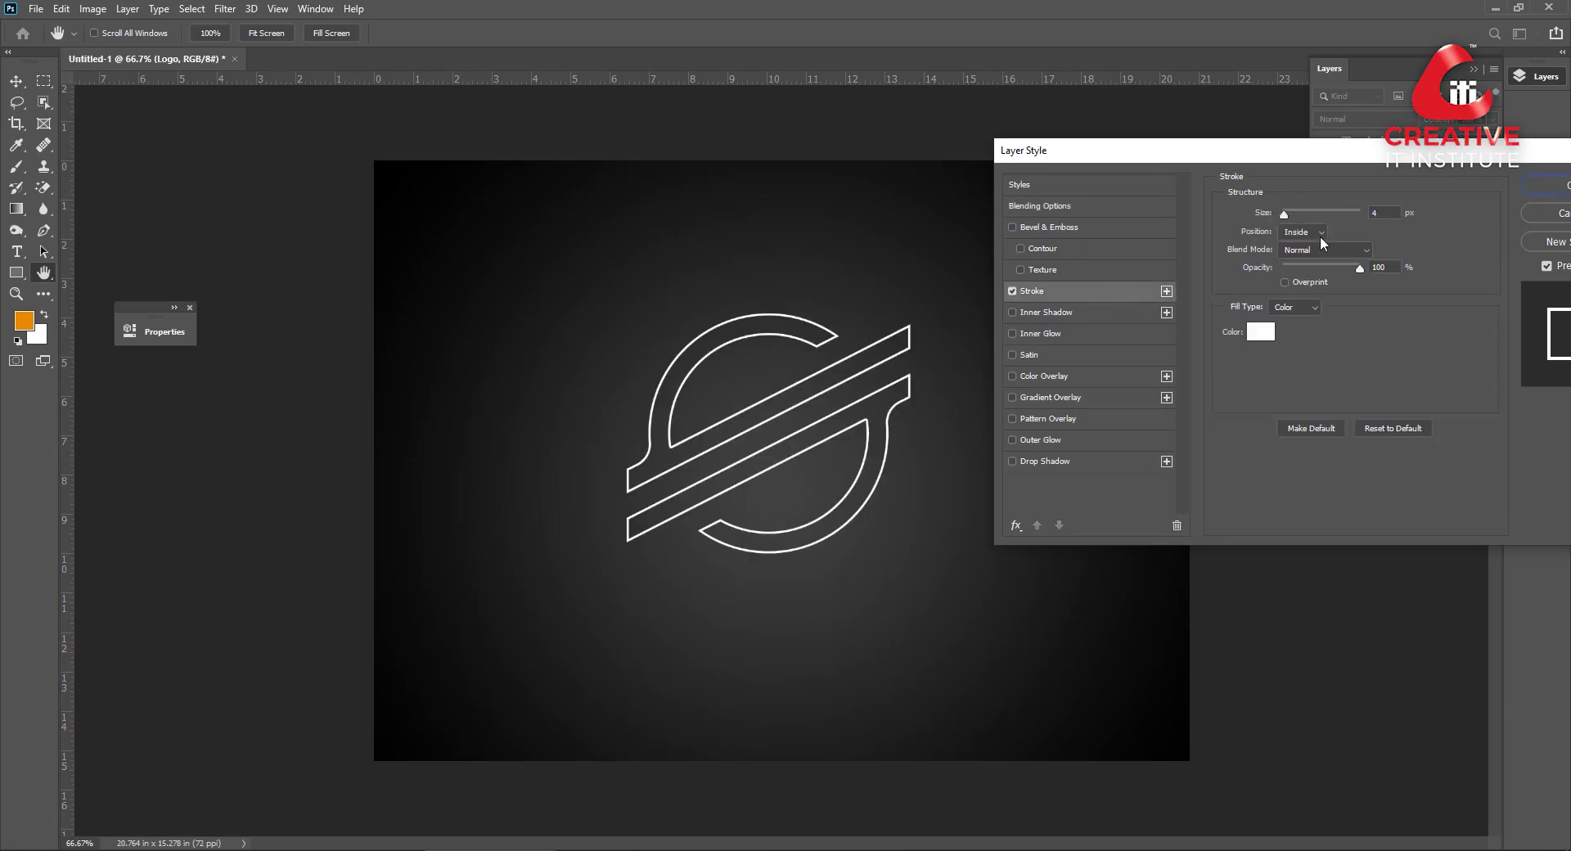
click(1261, 334)
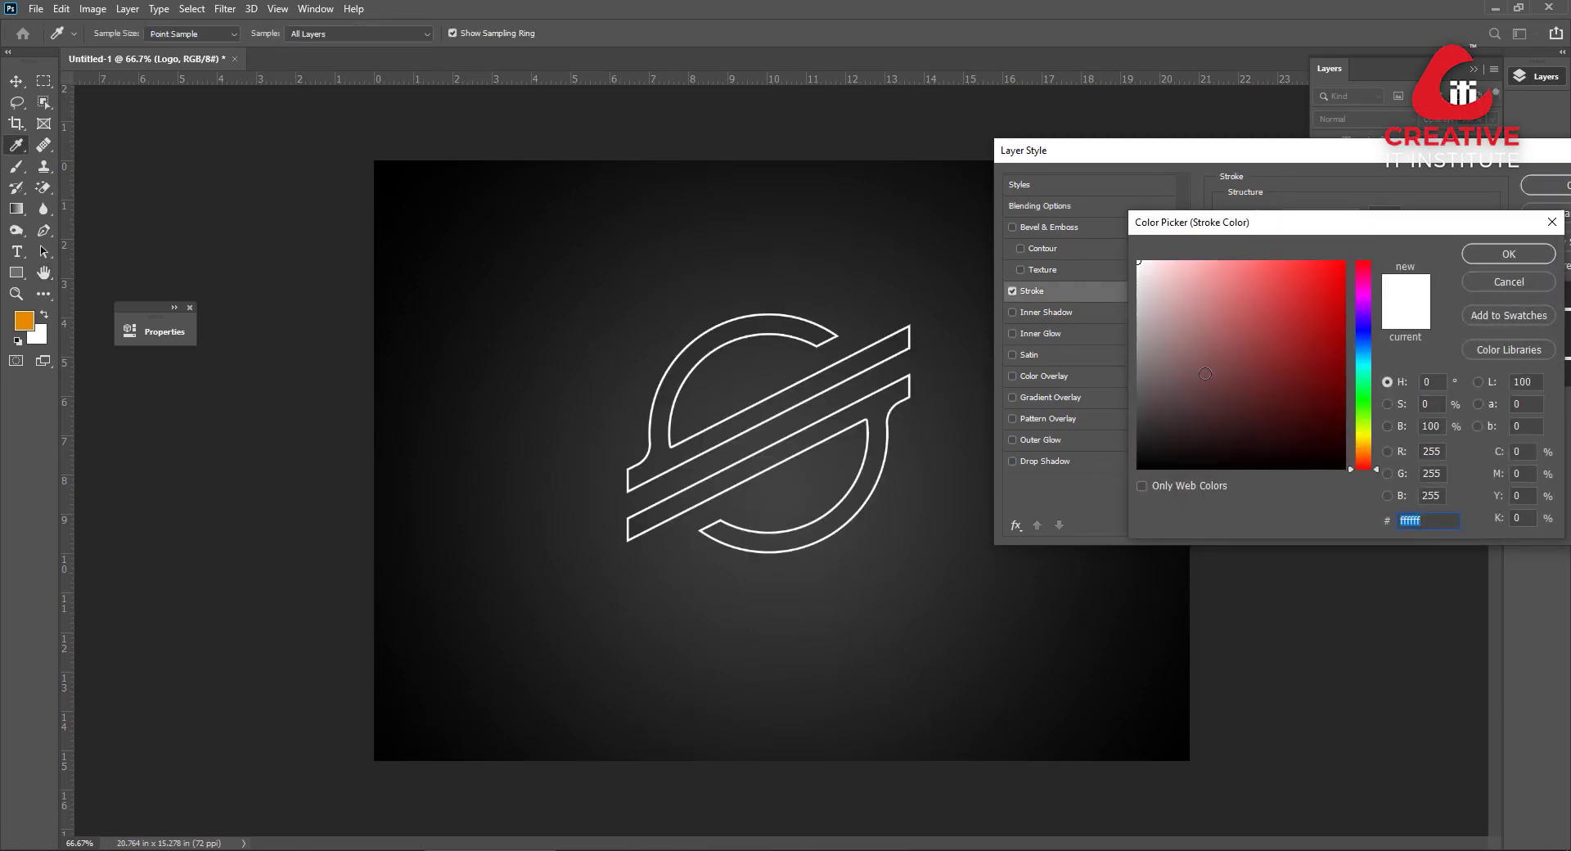
text(ff0000)
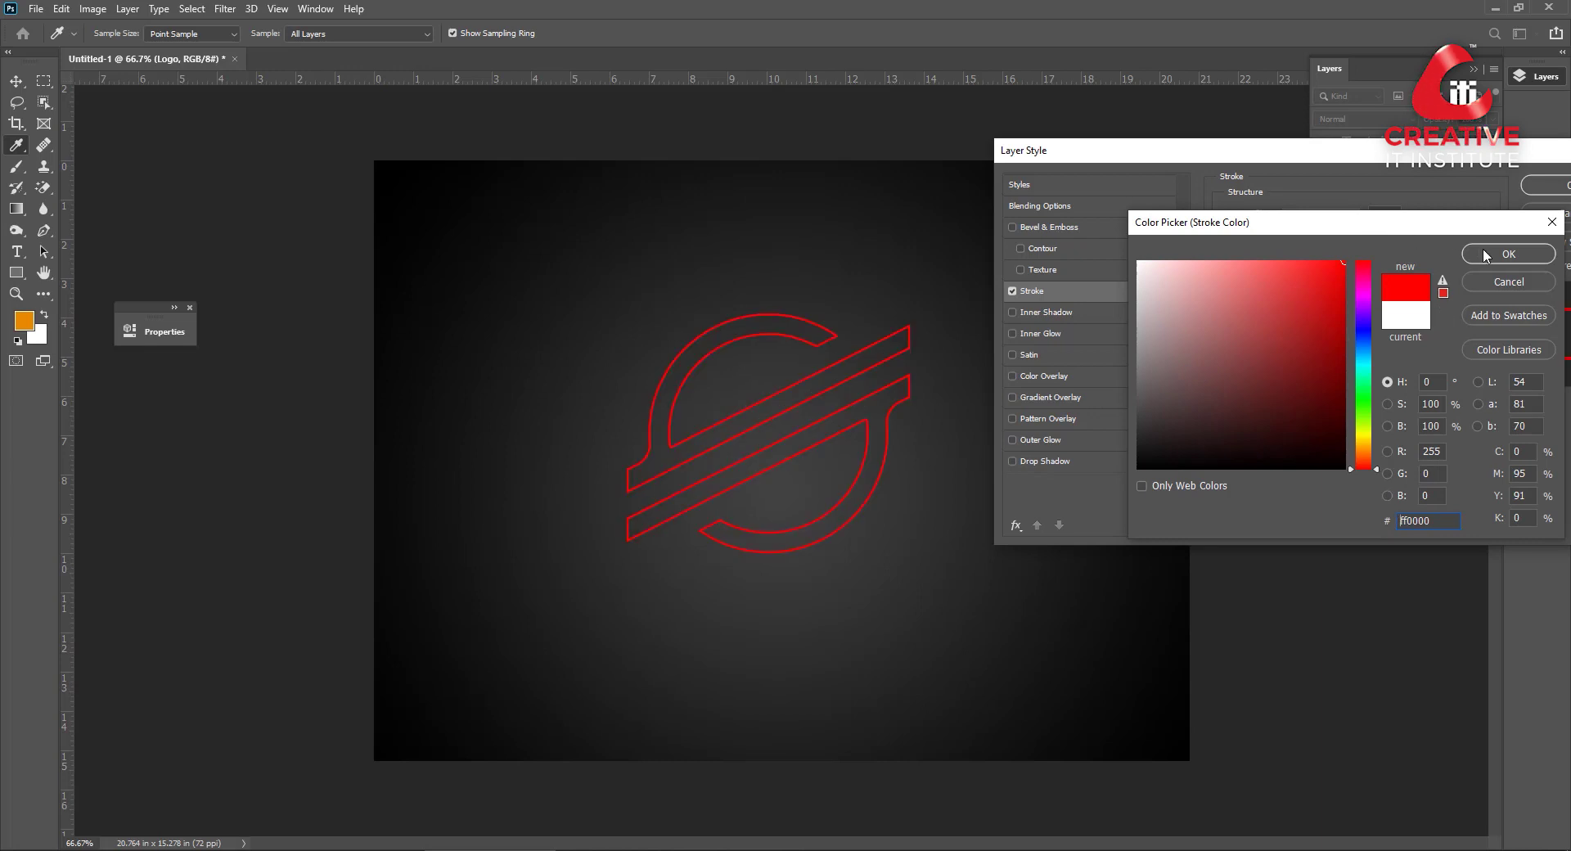
click(1488, 256)
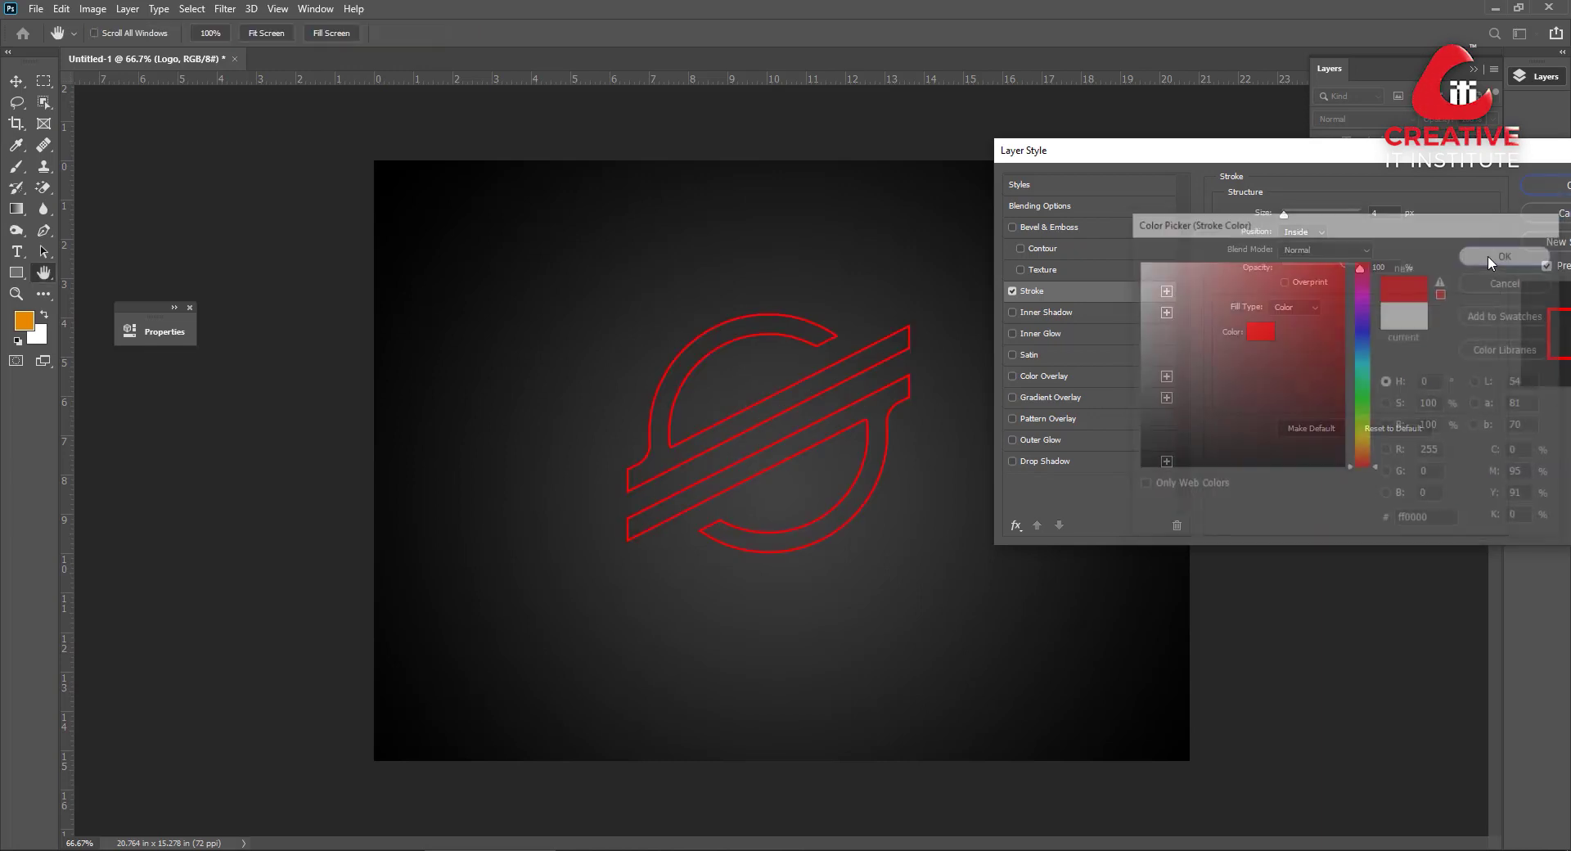
Add an outer glow to the Logo layer and set its color to red (ff0000).
click(1056, 440)
click(1249, 275)
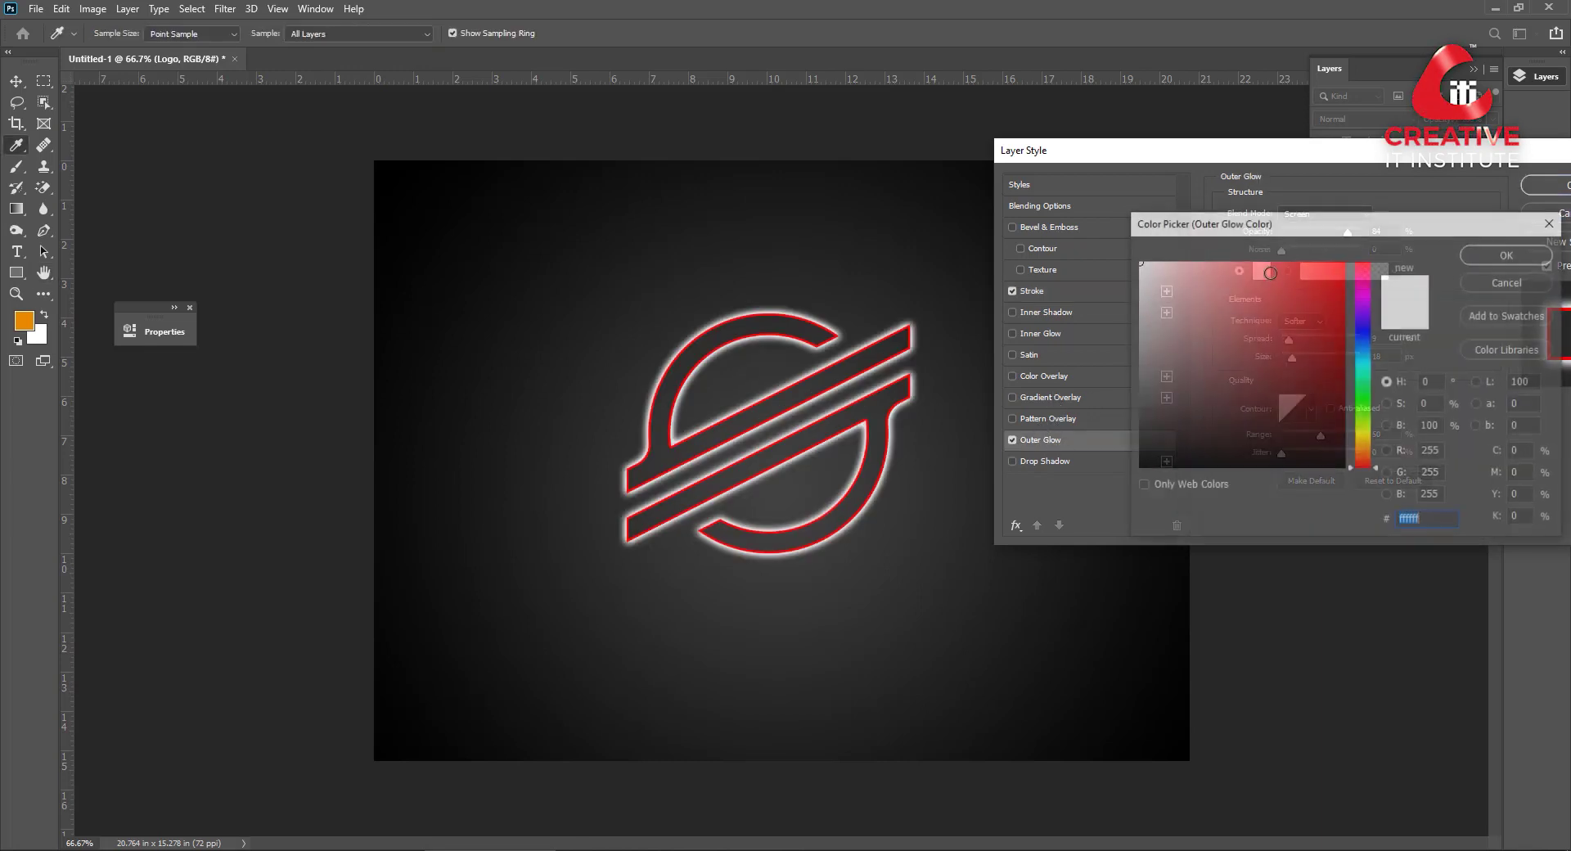
text(ff0000)
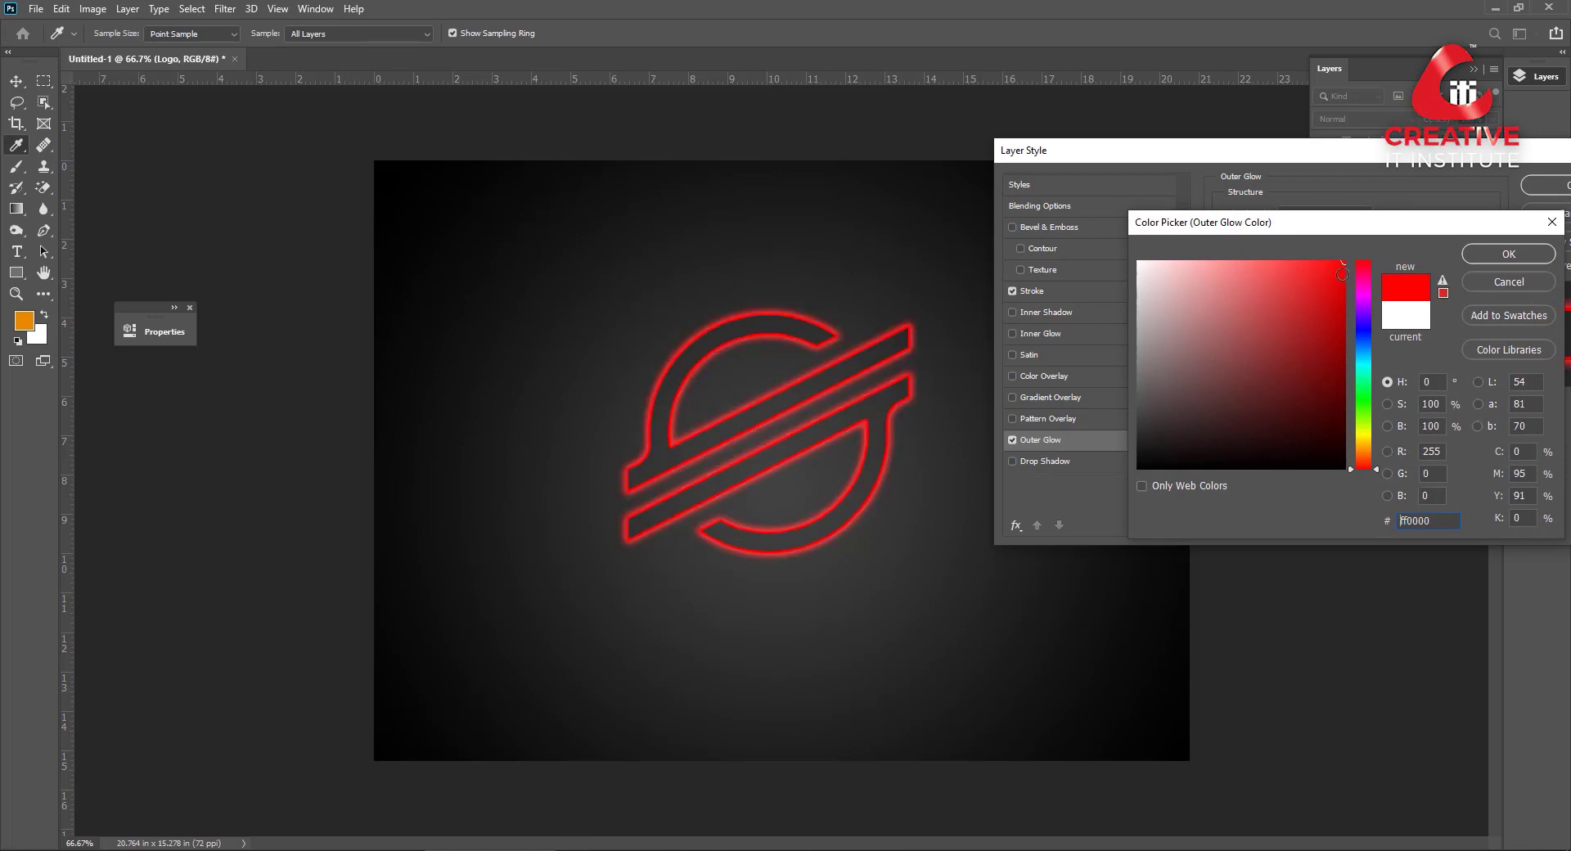
click(1505, 255)
key(ctrl+plus)
key(ctrl+plus)
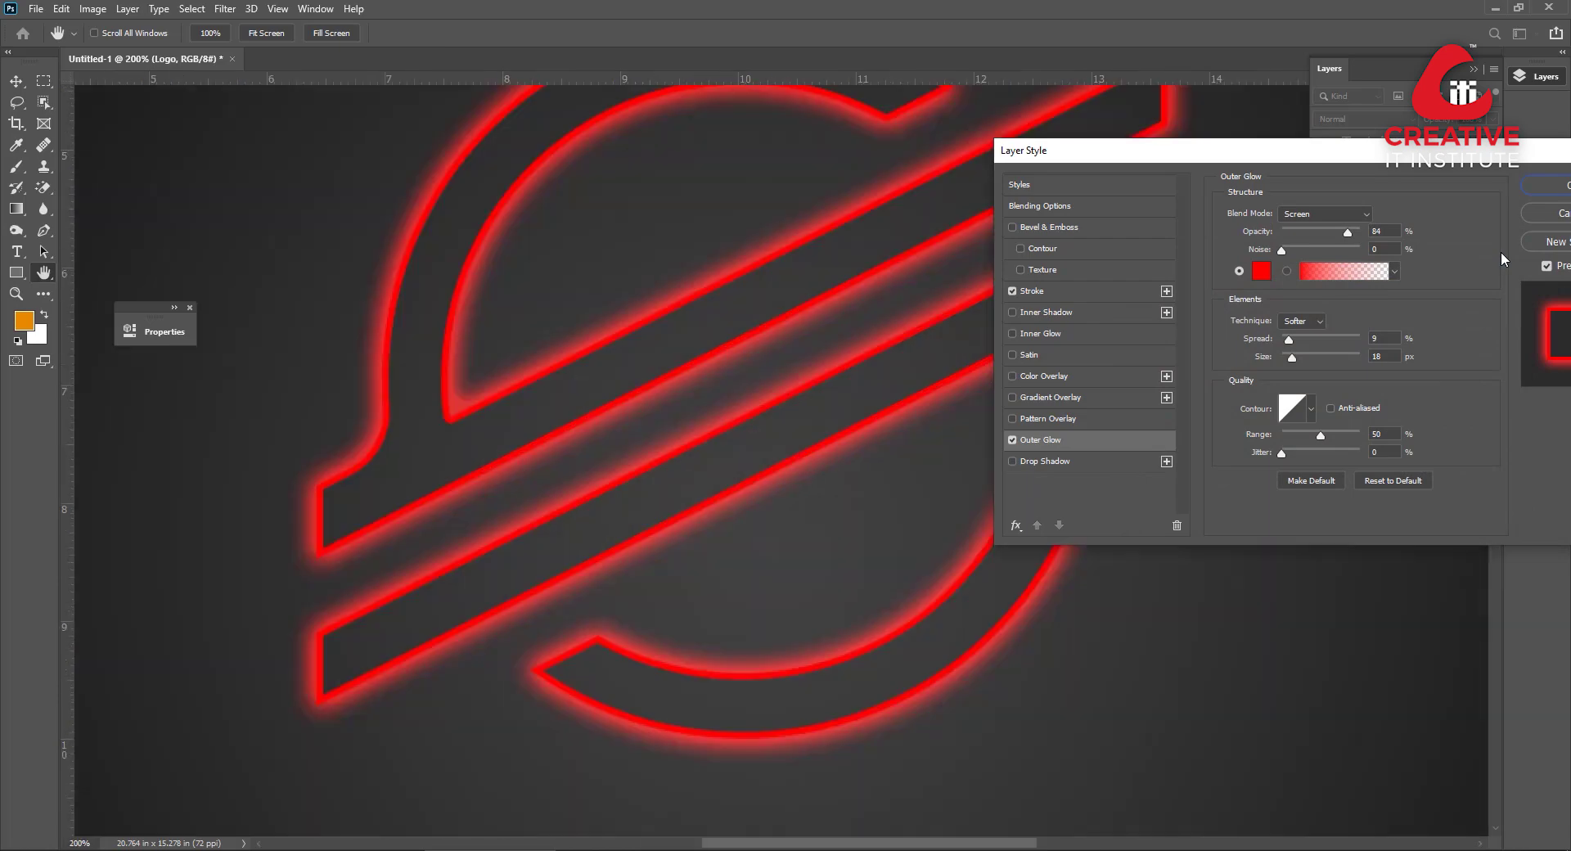
Turn off the Logo layer's outer glow and apply the layer style with only the stroke.
key(ctrl+minus)
drag(1301, 151, 1333, 140)
click(1044, 429)
drag(1562, 146, 1410, 169)
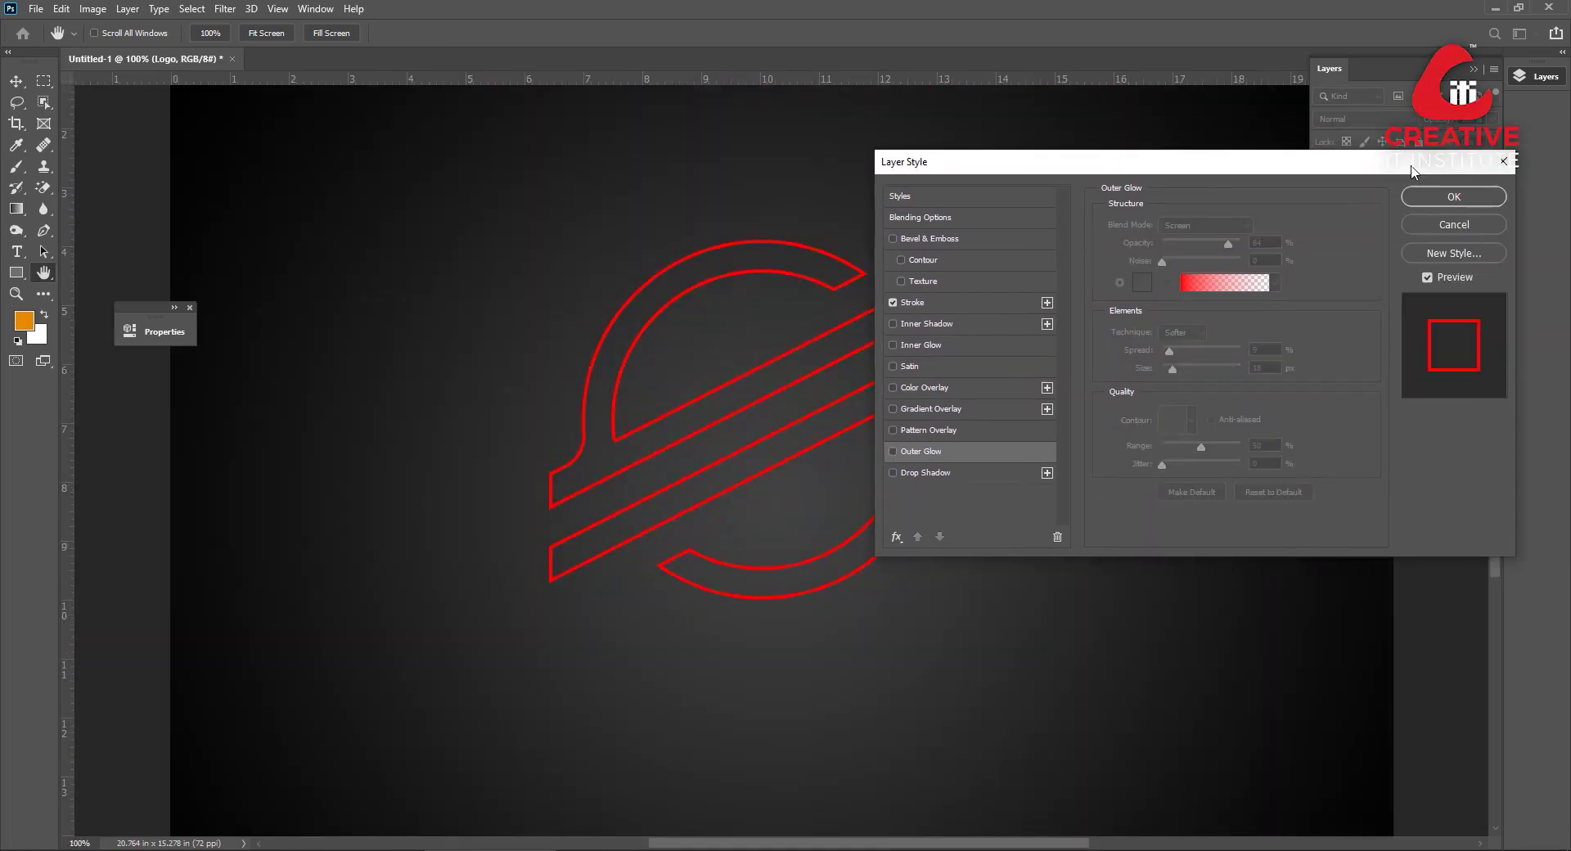
click(1438, 198)
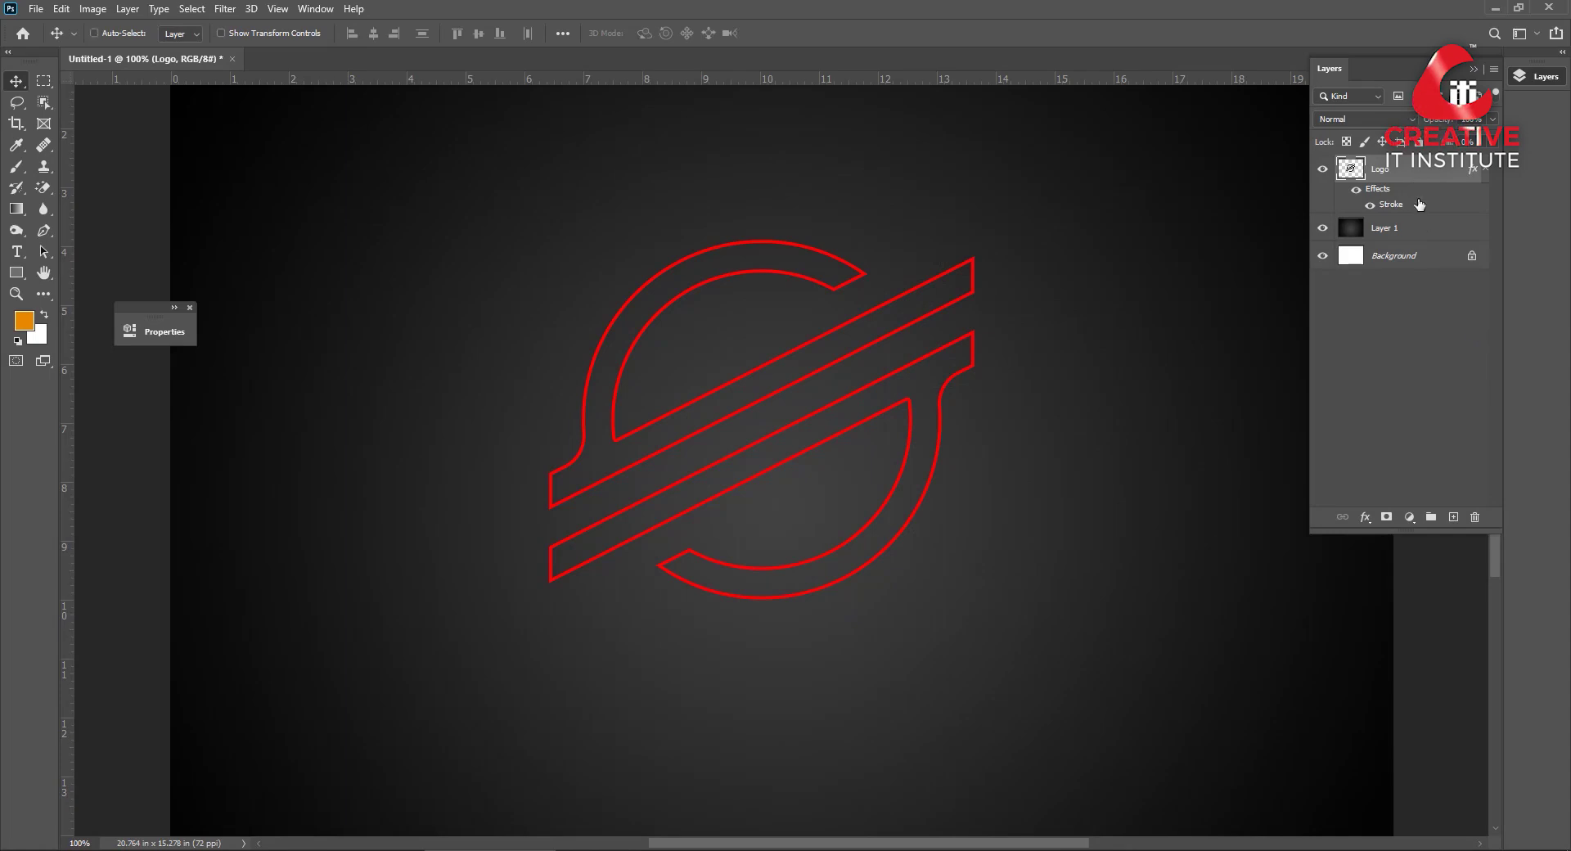
Duplicate the Logo layer and enable a red (ff0000) outer glow on the copy.
key(ctrl+j)
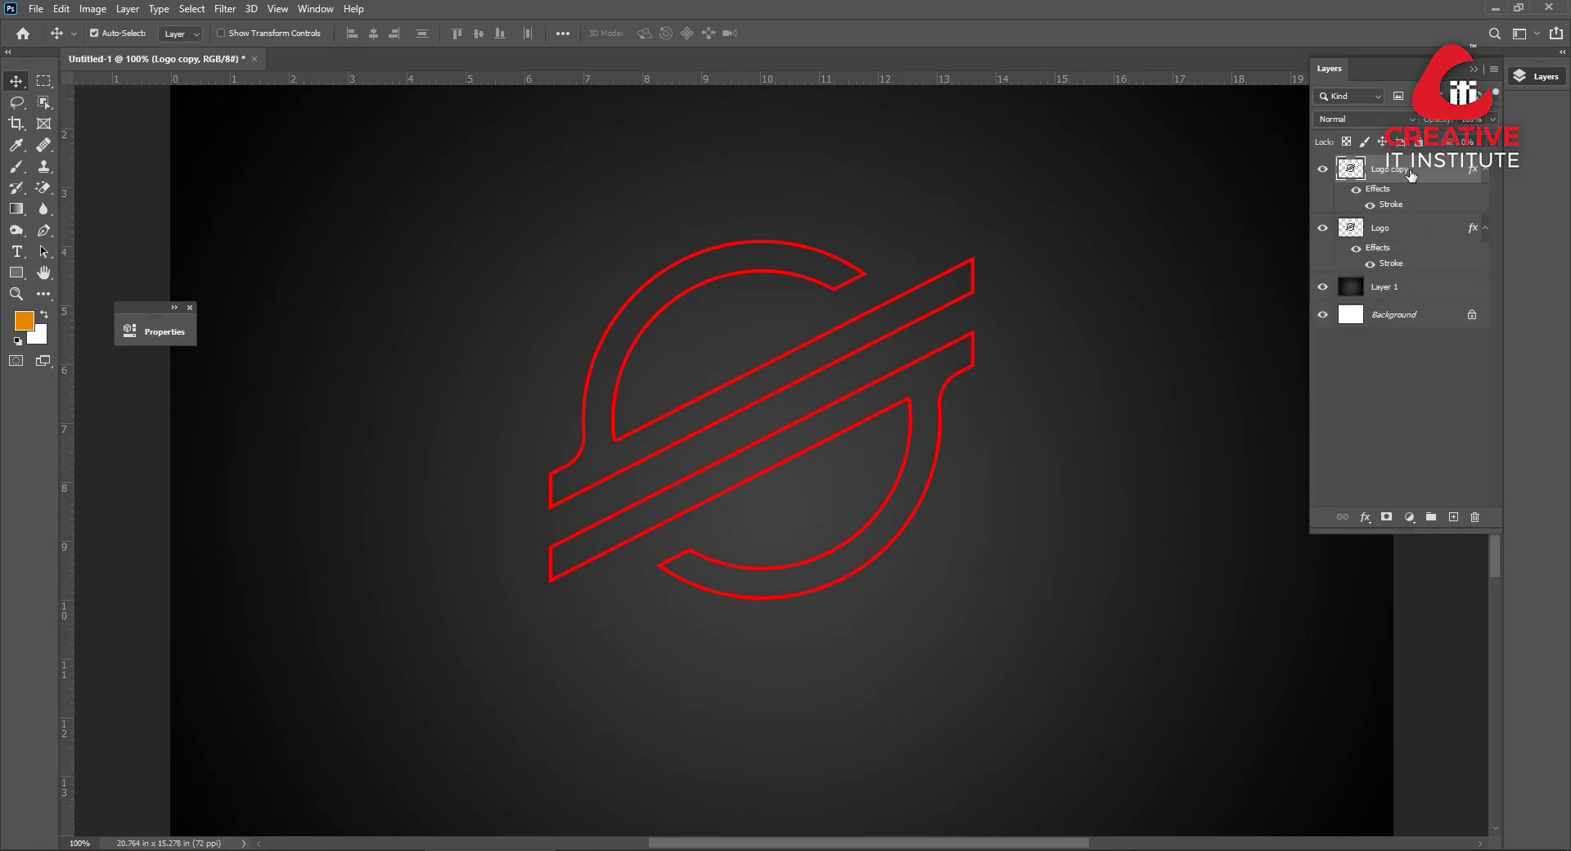
right_click(1410, 173)
click(1408, 180)
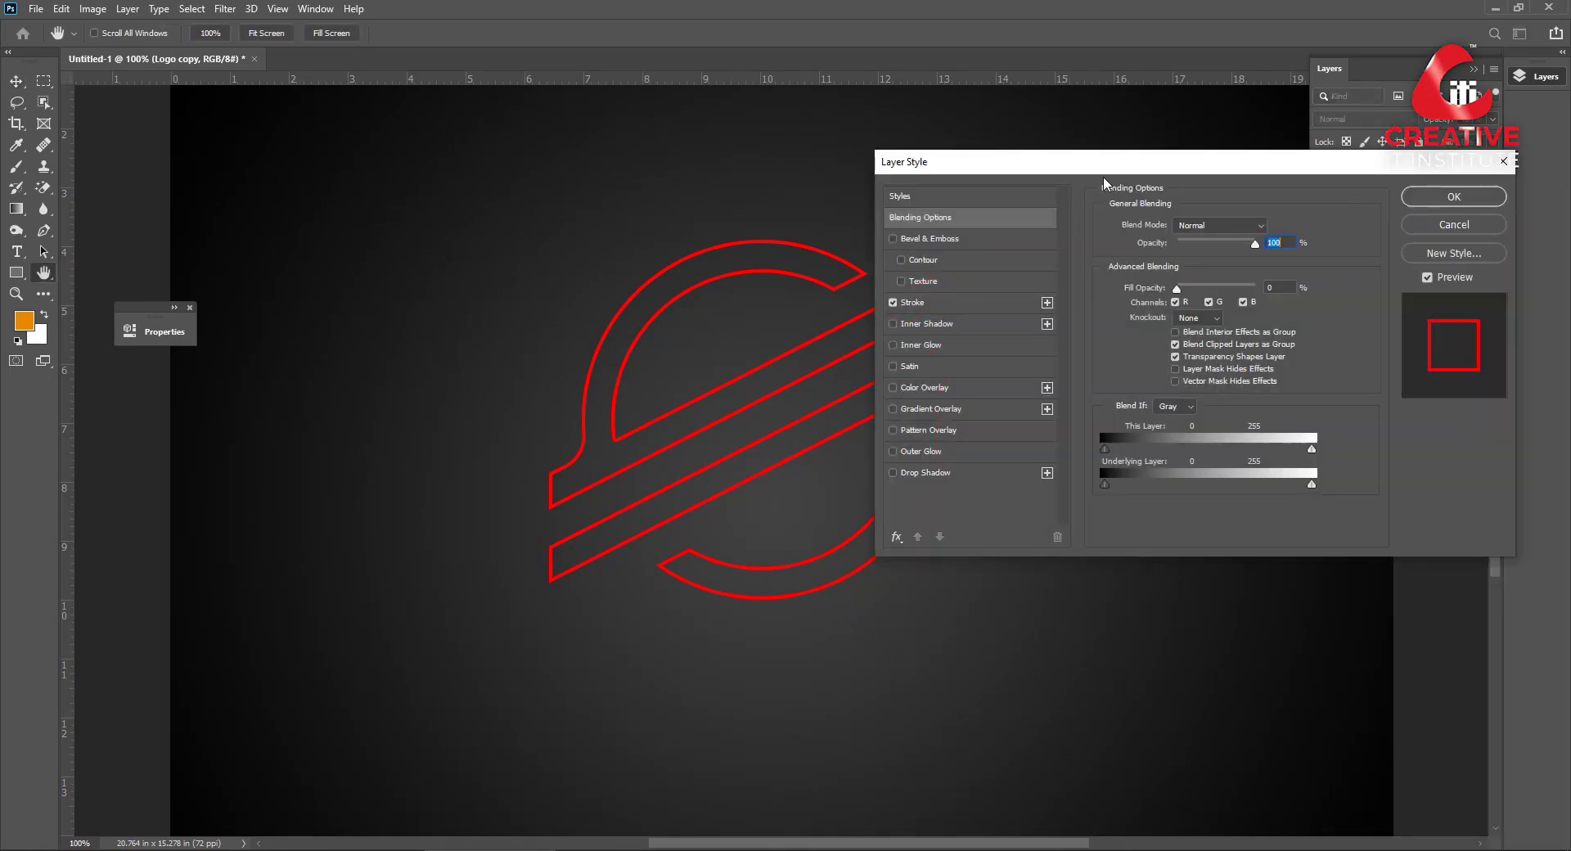
drag(1112, 172, 1257, 197)
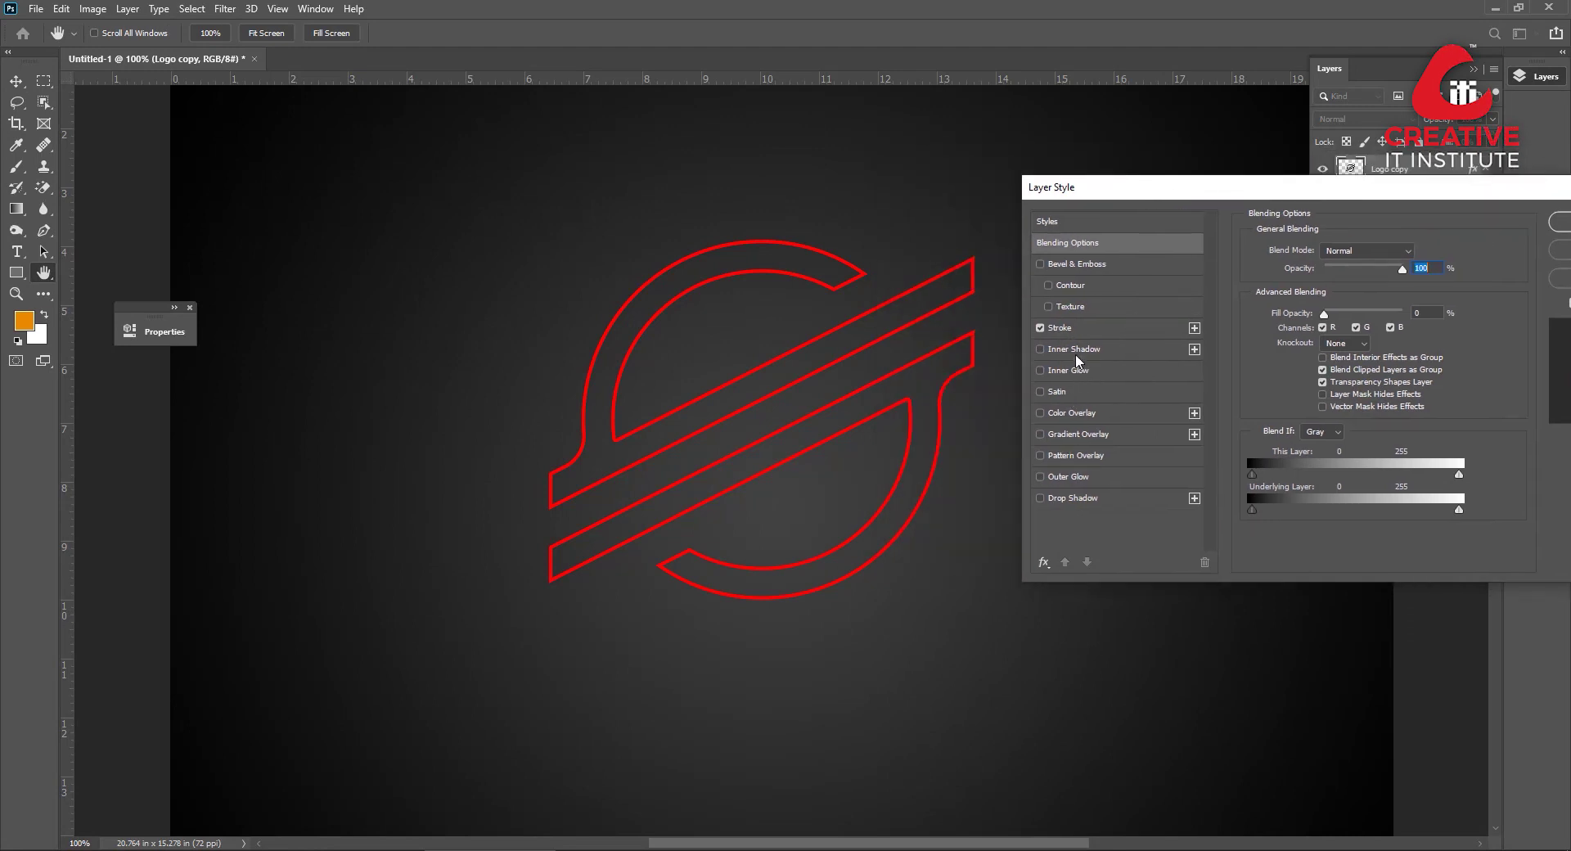
click(1063, 477)
click(1287, 305)
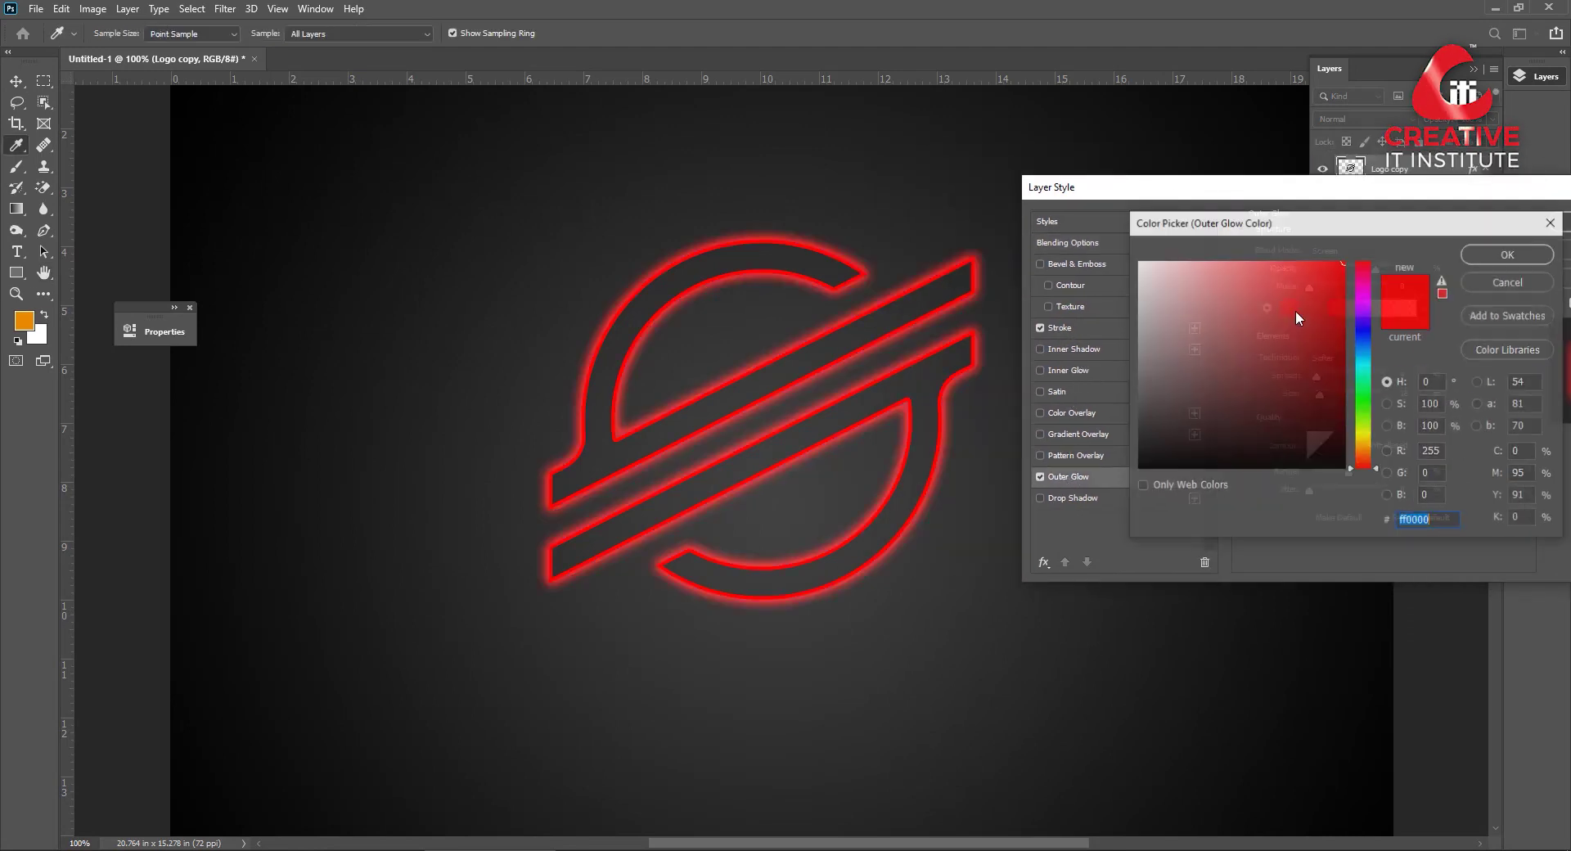
drag(1375, 282, 1363, 243)
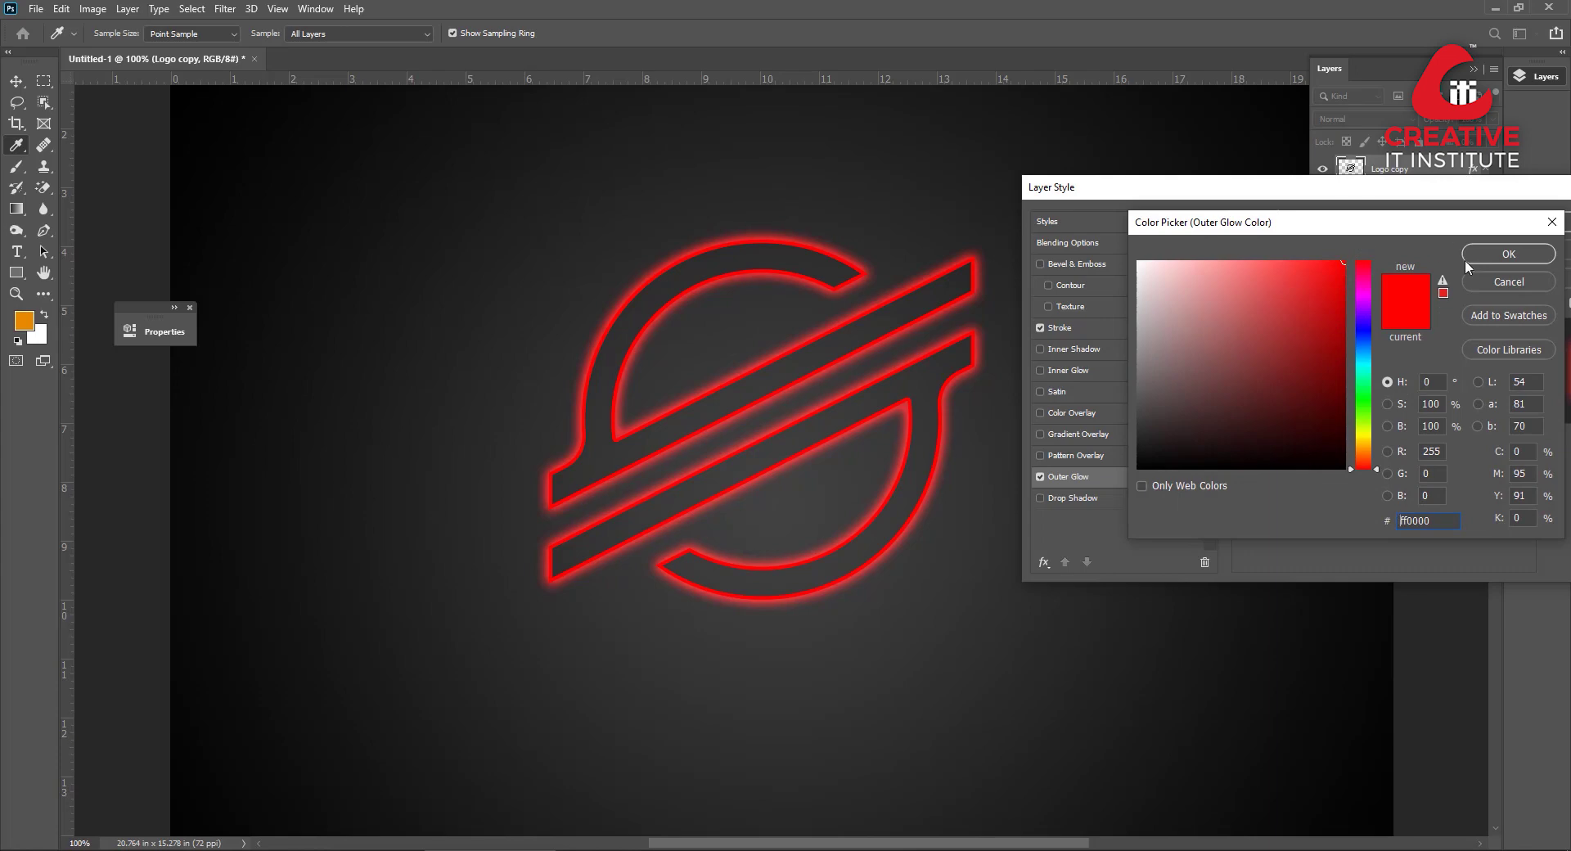
click(1470, 260)
Try out blend modes for the Logo copy's outer glow and set it to Lighter Color.
click(1354, 251)
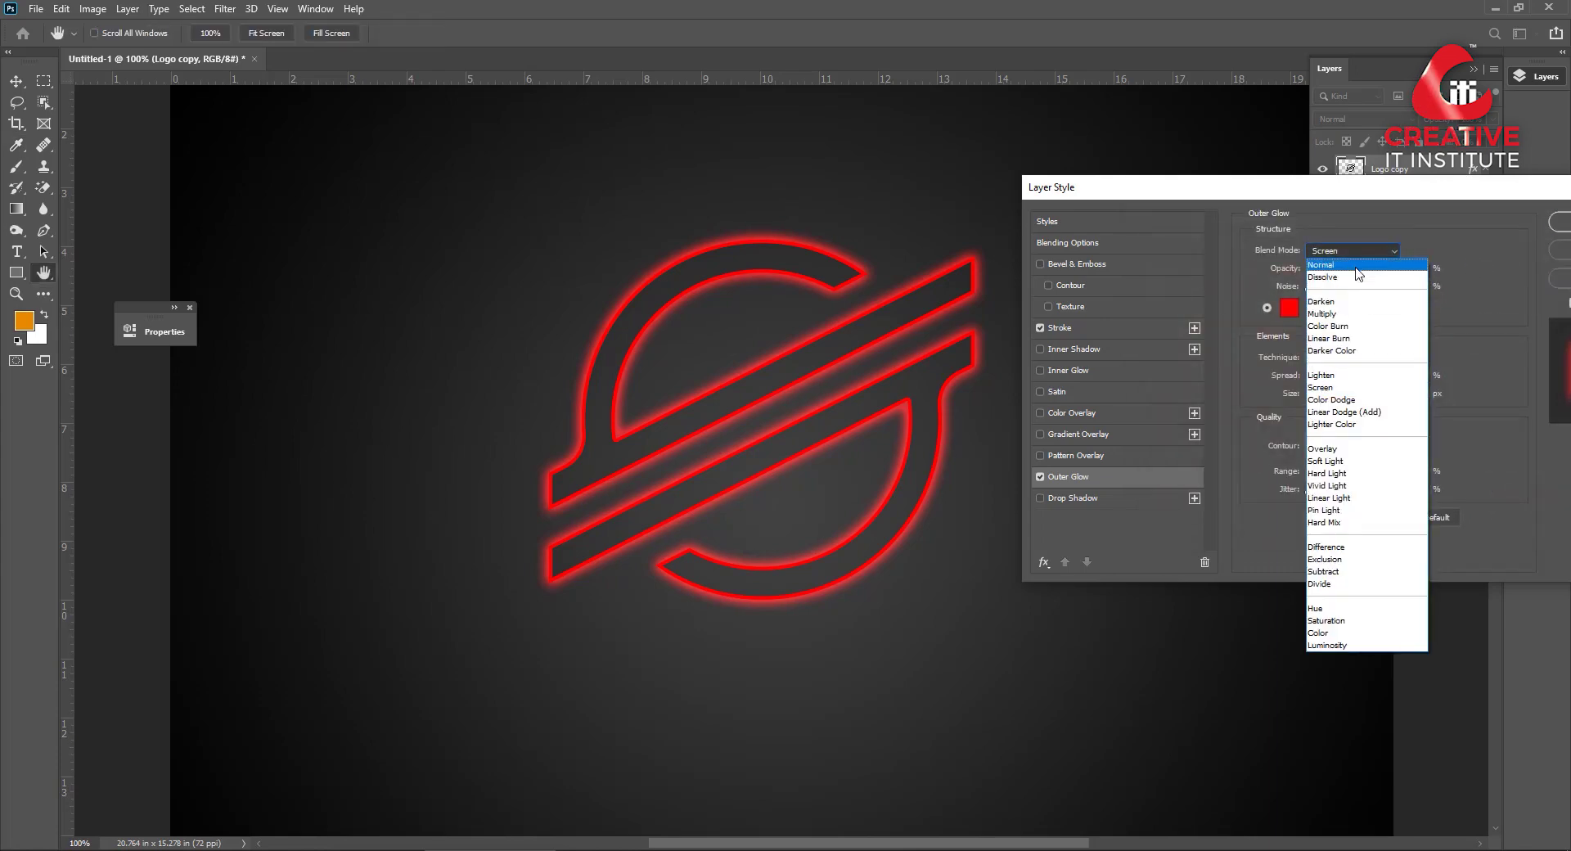
key(Down)
key(Down)
key(Down)
key(Return)
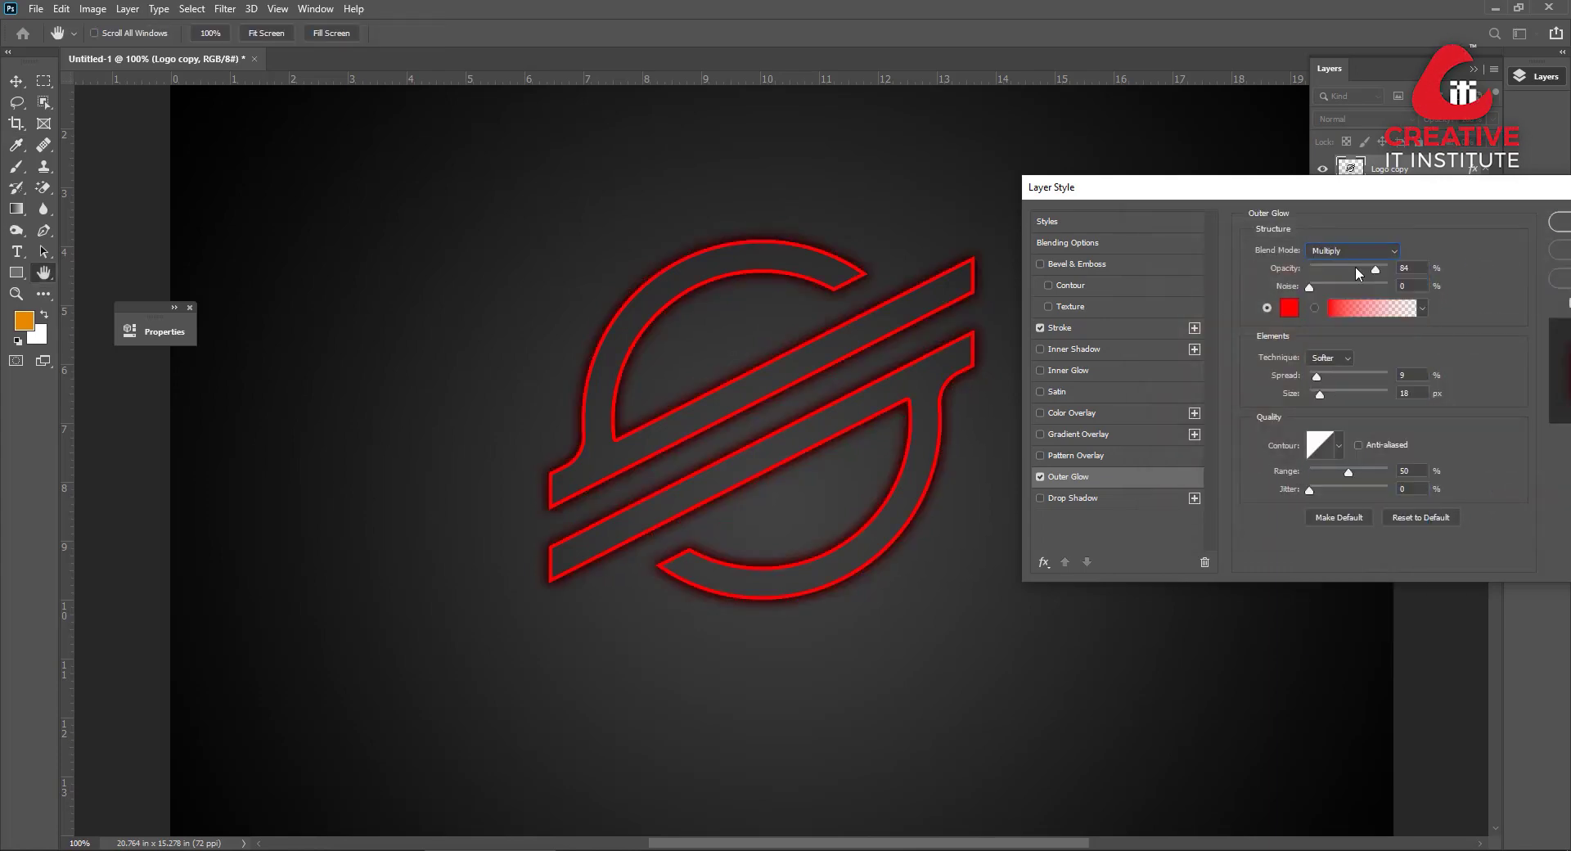
key(Down)
key(Down)
key(Down)
key(Down)
key(Down)
key(Down)
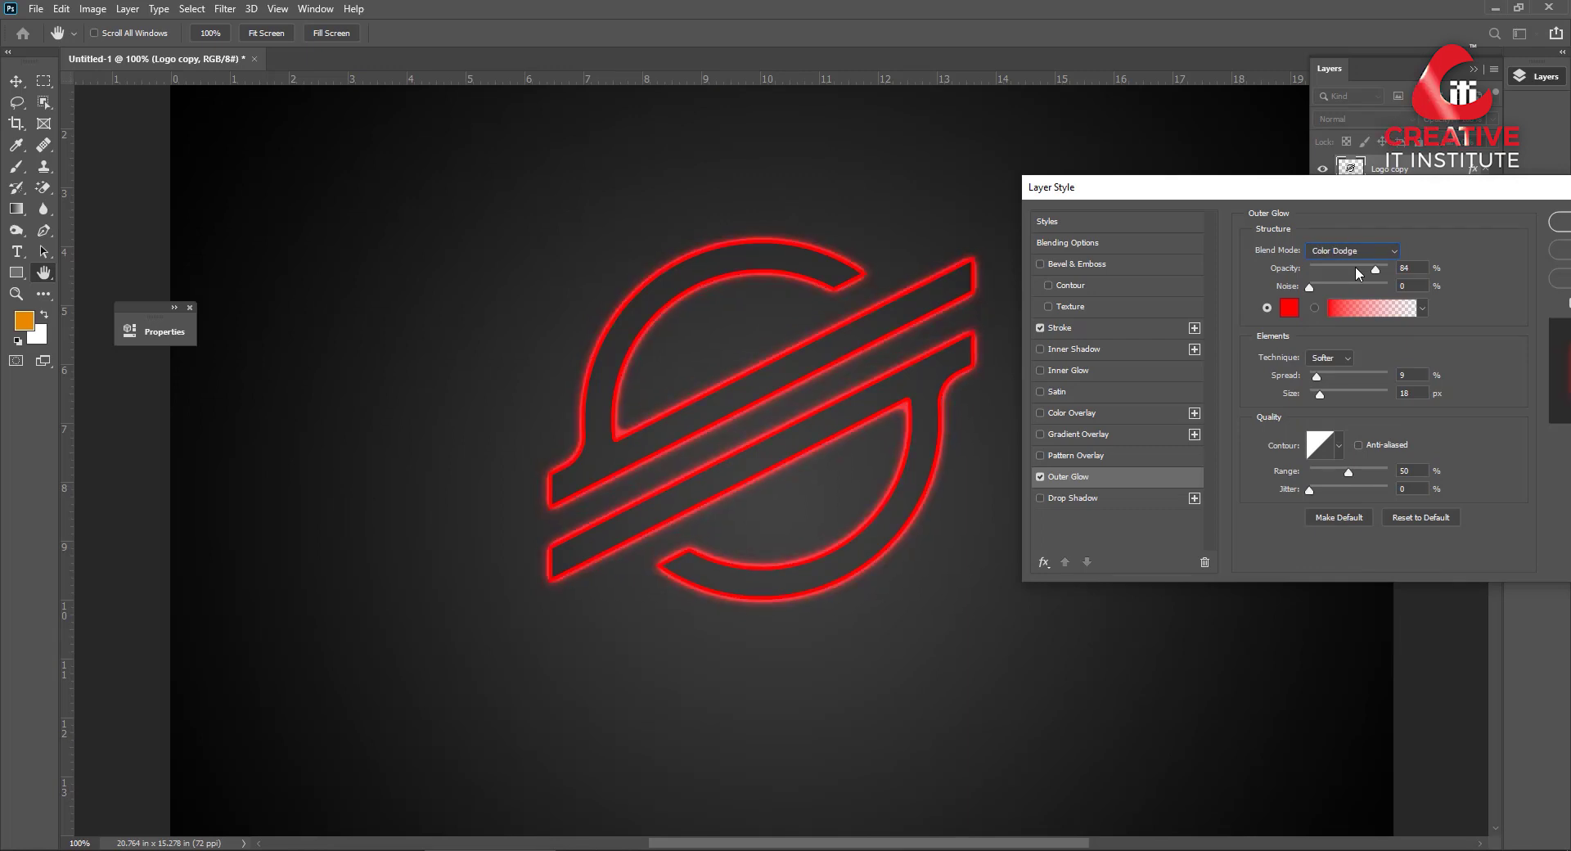
key(Down)
key(Down)
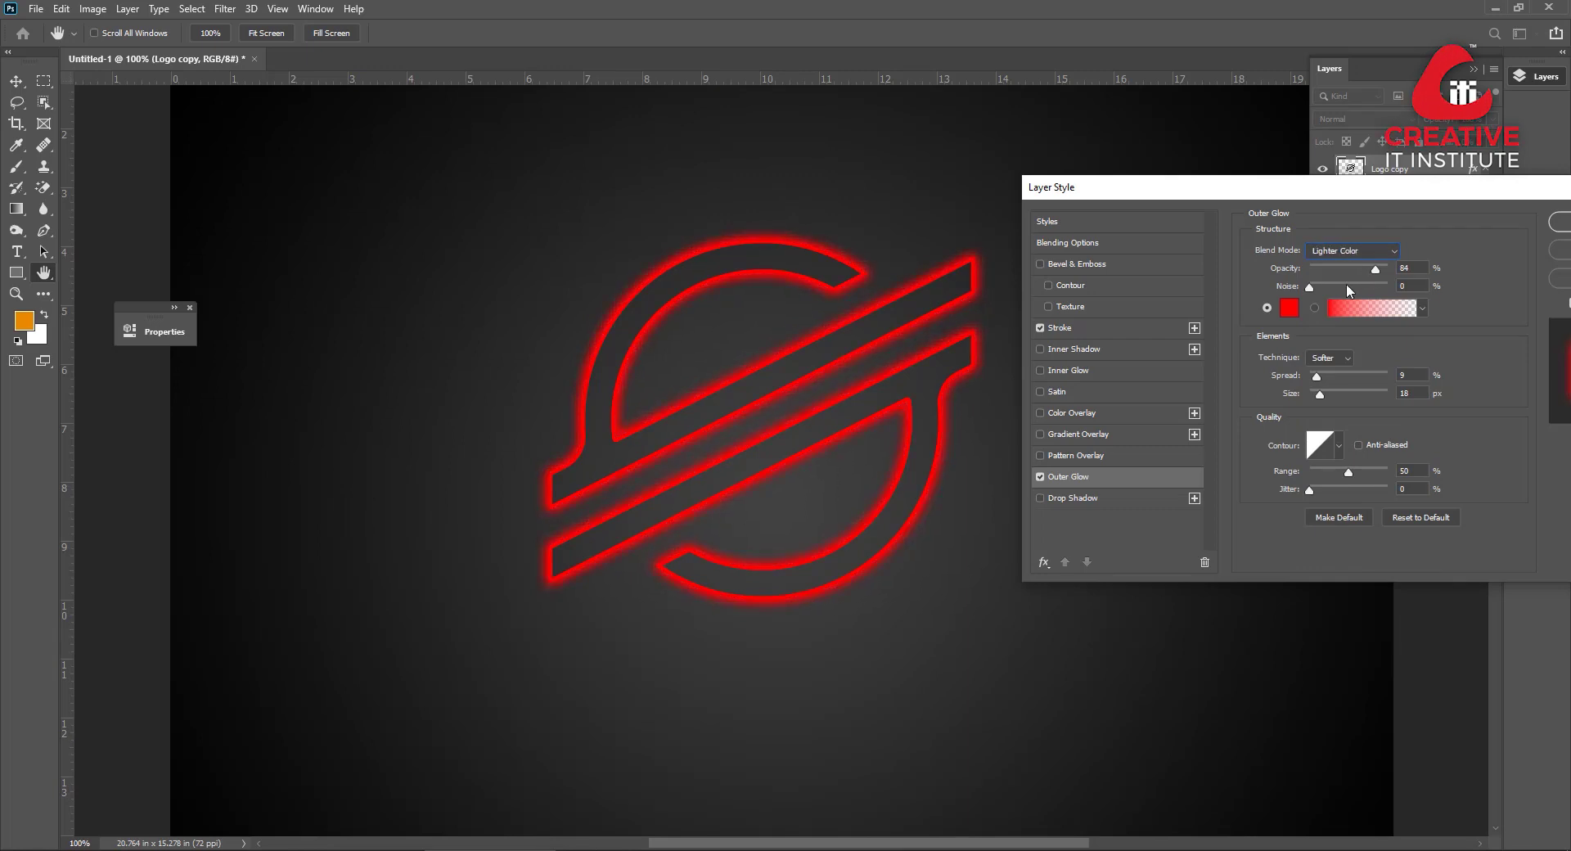
Reduce the Logo copy's outer glow size to about 8 px, open its stroke settings and apply the layer style.
drag(1321, 396, 1317, 400)
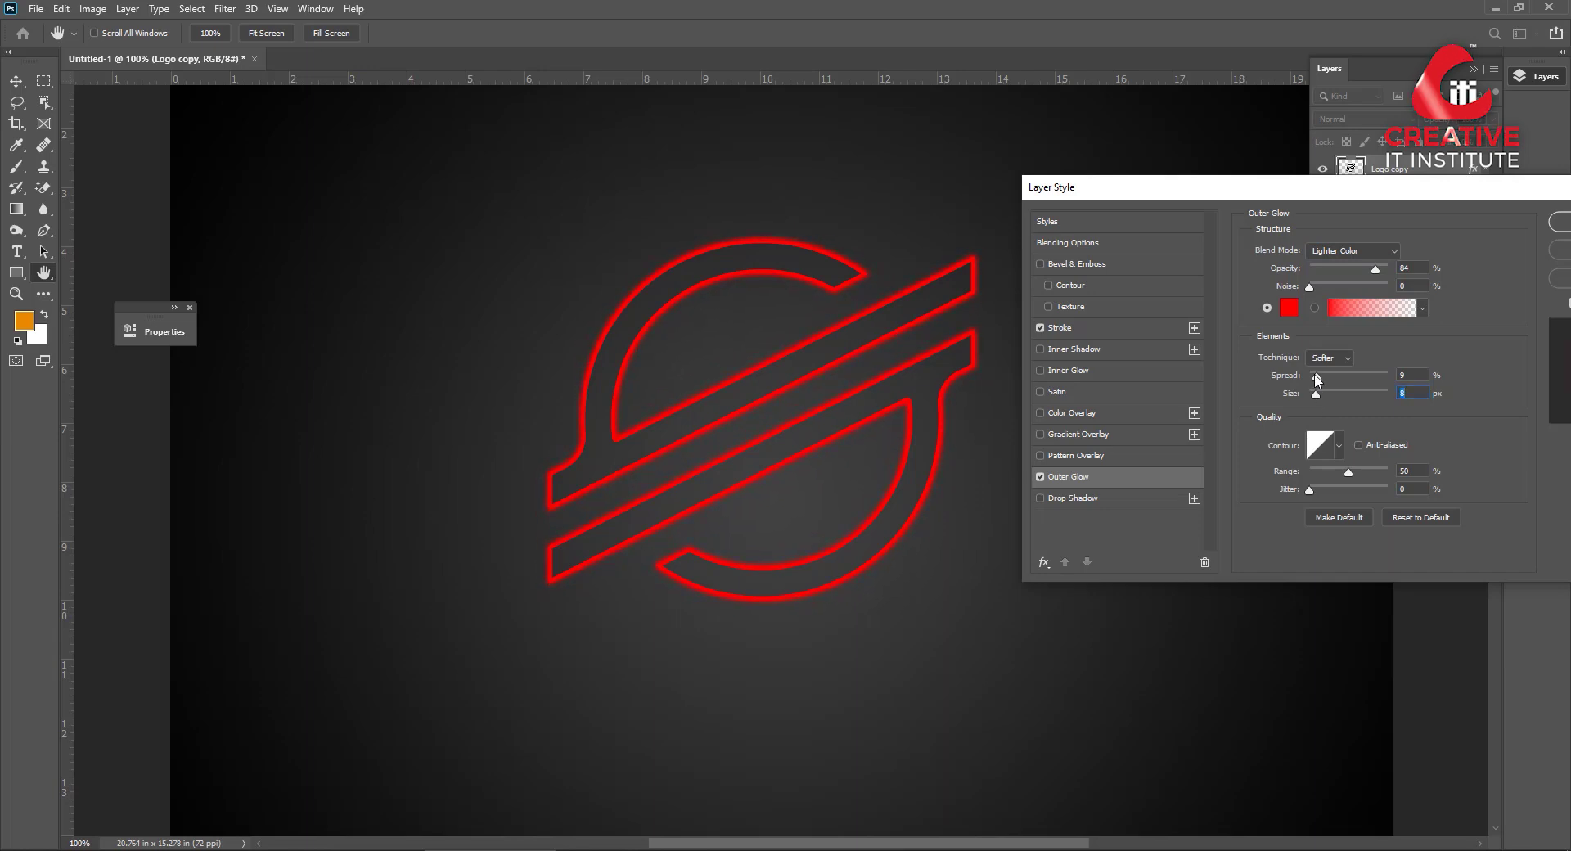
click(1166, 329)
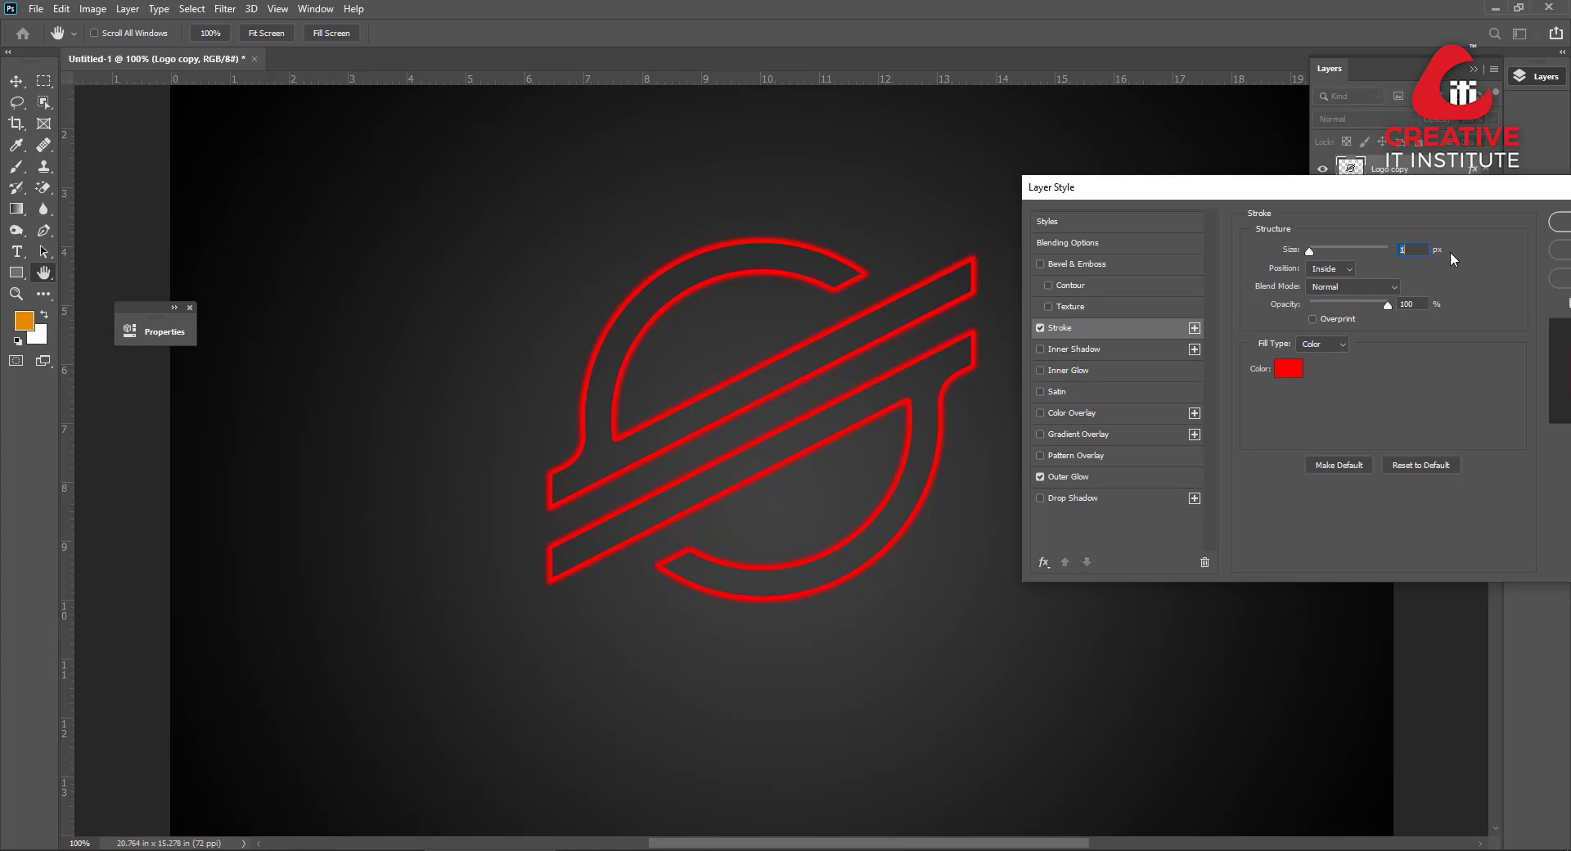
click(1559, 222)
Add a drop shadow to the Logo copy layer, reduce its distance to about 8 px and apply the style.
double_click(1406, 170)
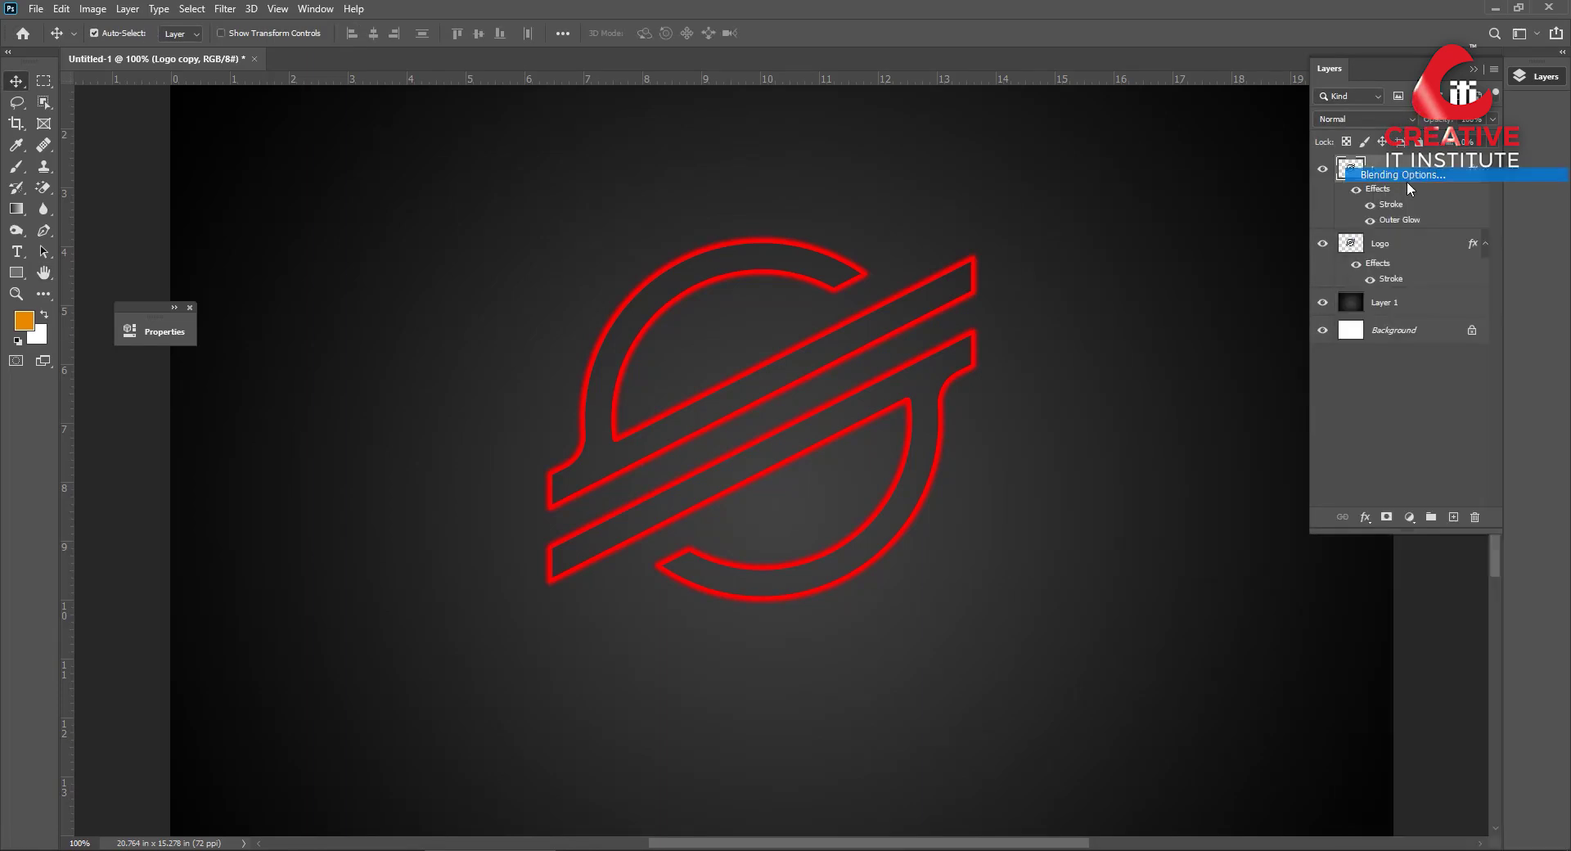
click(1032, 497)
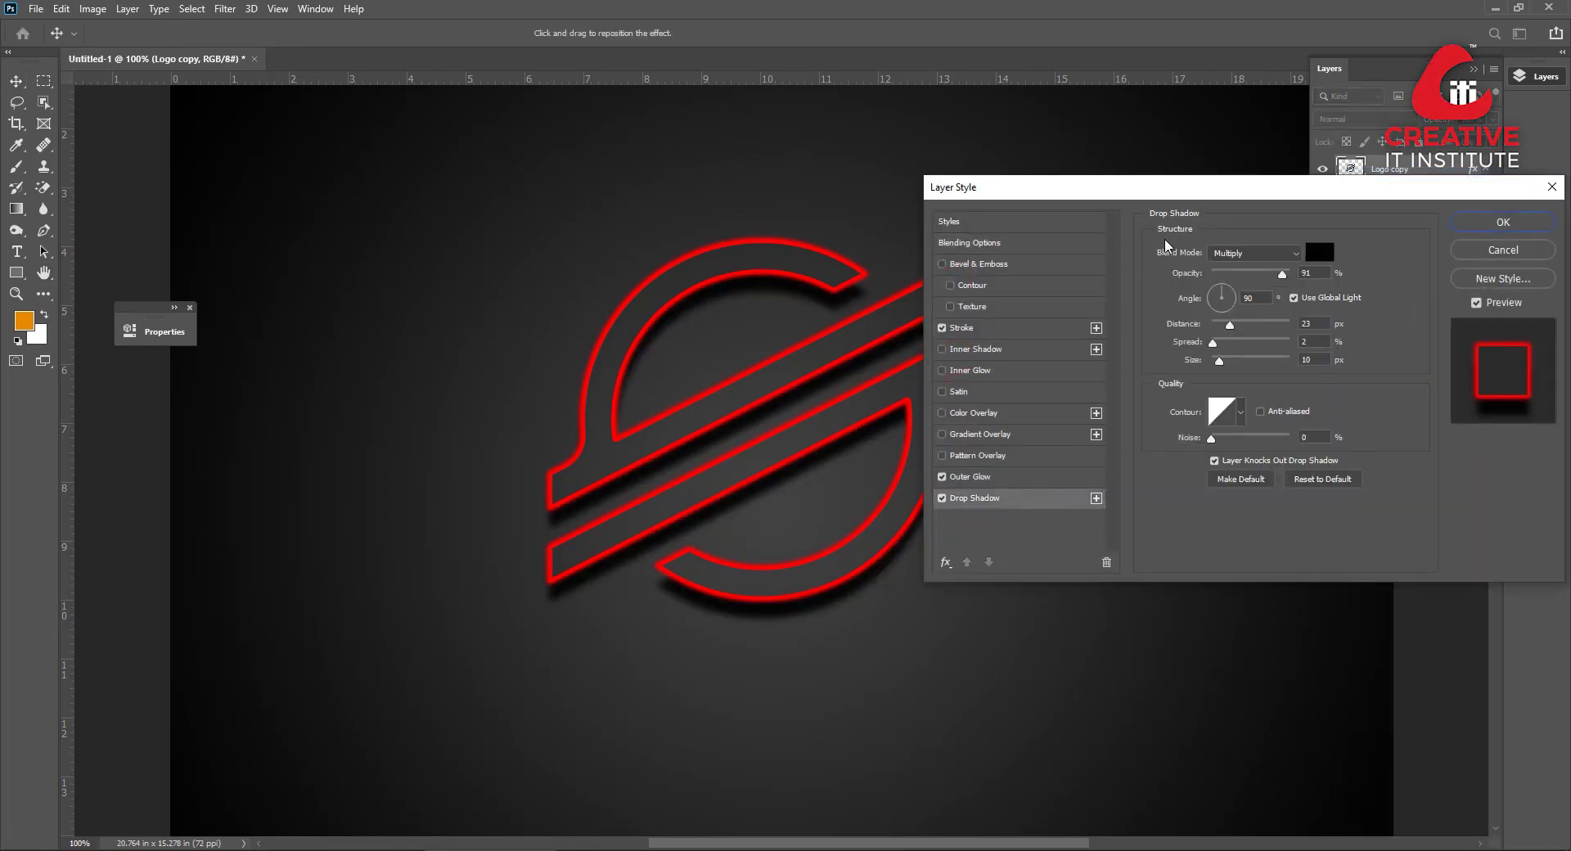
drag(1150, 190, 1217, 194)
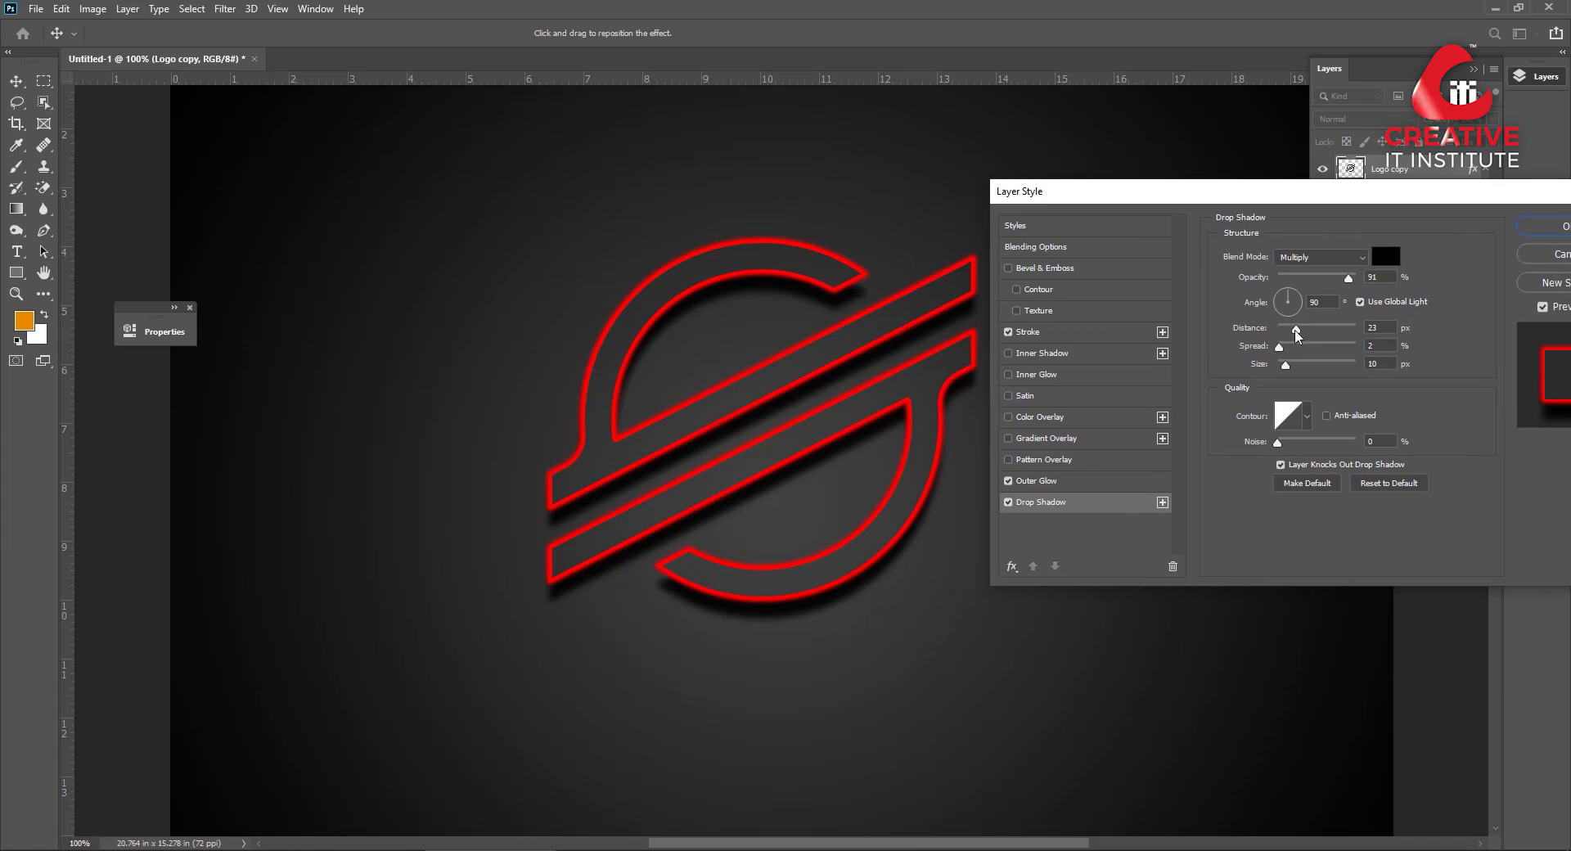
drag(1295, 328, 1285, 330)
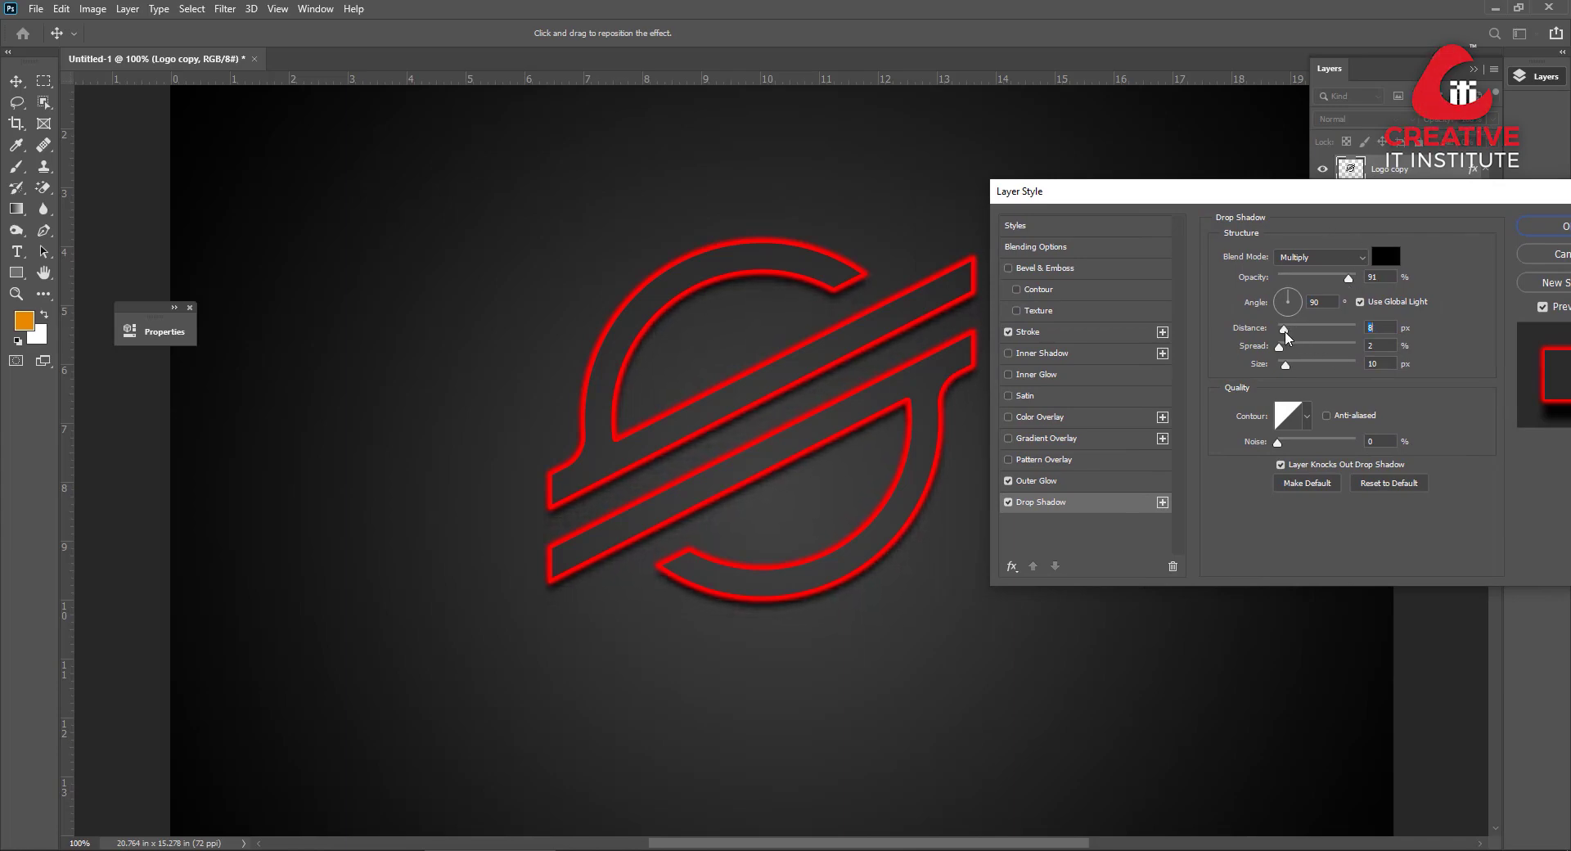
click(1549, 226)
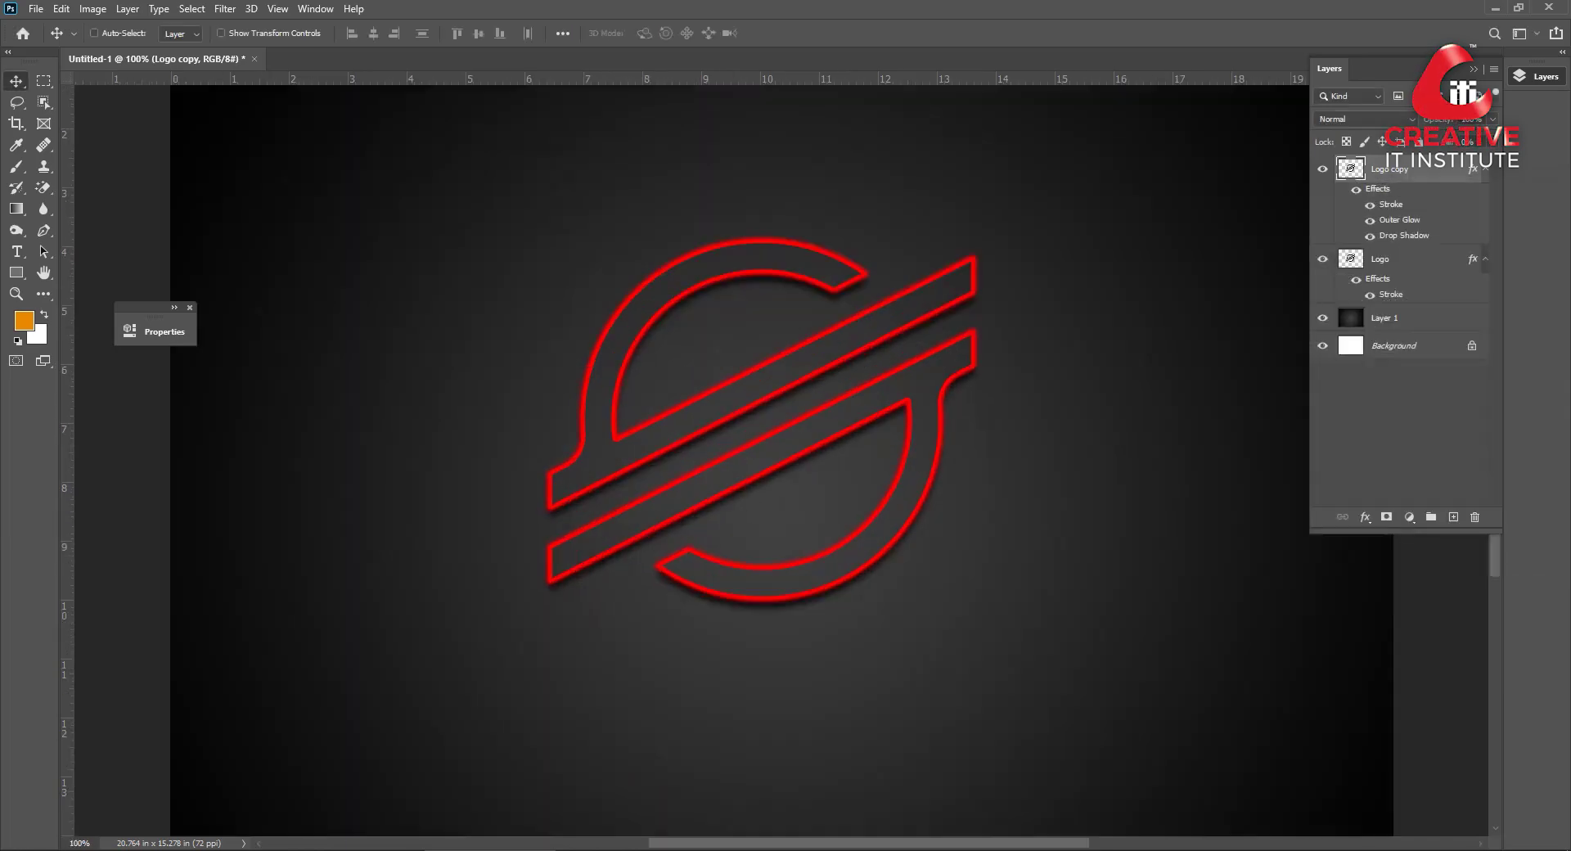